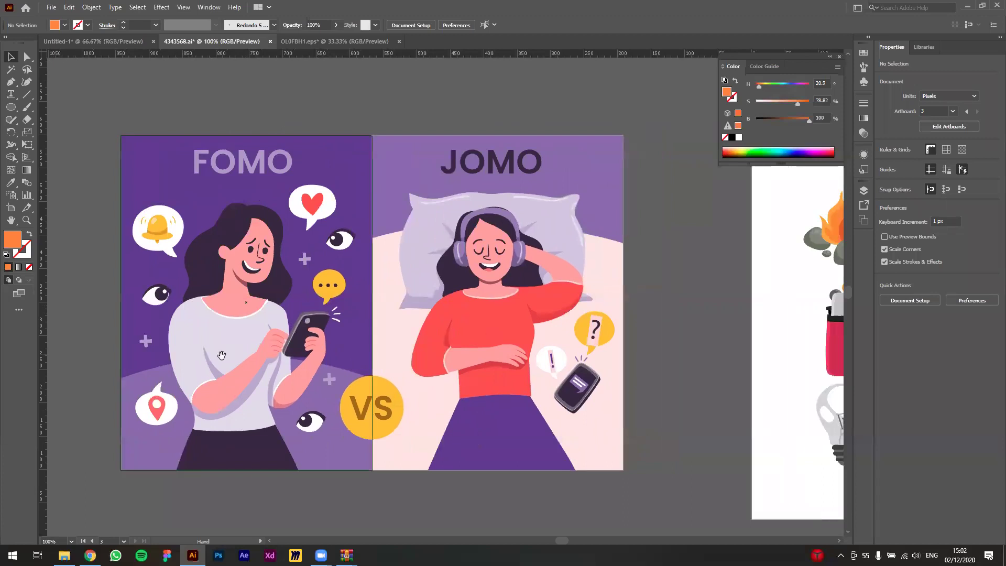
Step: Pan from the FOMO/JOMO artwork over to the light-source icons artboard
{"action": "scroll", "coordinate": [232, 358], "scroll_direction": "down", "scroll_amount": 1}
{"action": "scroll", "coordinate": [232, 358], "scroll_direction": "up", "scroll_amount": 1}
{"action": "scroll", "coordinate": [232, 358], "scroll_direction": "up", "scroll_amount": 1}
{"action": "scroll", "coordinate": [231, 358], "scroll_direction": "down", "scroll_amount": 1}
{"action": "left_click_drag", "start_coordinate": [662, 394], "coordinate": [726, 389]}
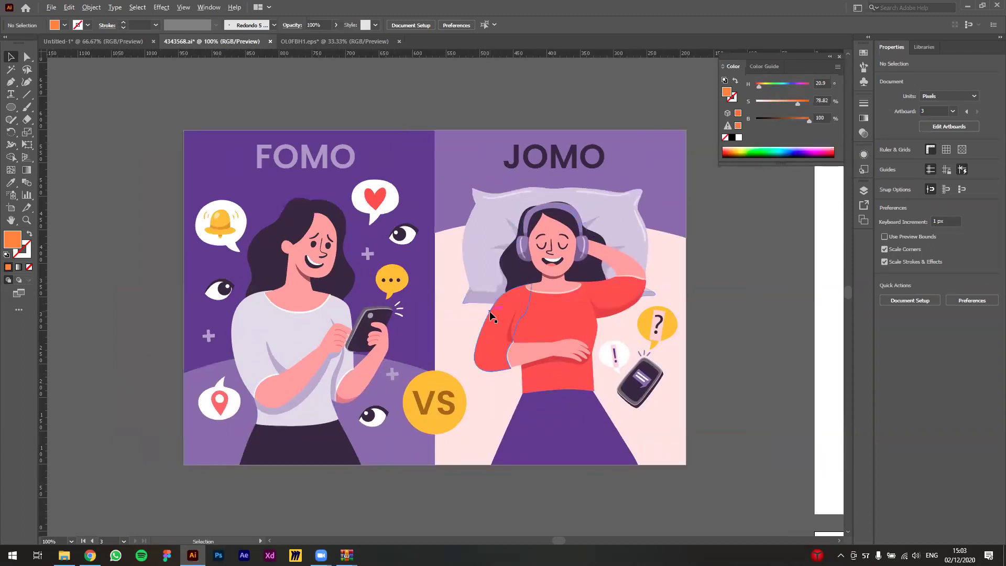
{"action": "key", "text": "space"}
{"action": "left_click_drag", "start_coordinate": [759, 332], "coordinate": [372, 318]}
{"action": "left_click_drag", "start_coordinate": [569, 264], "coordinate": [397, 278]}
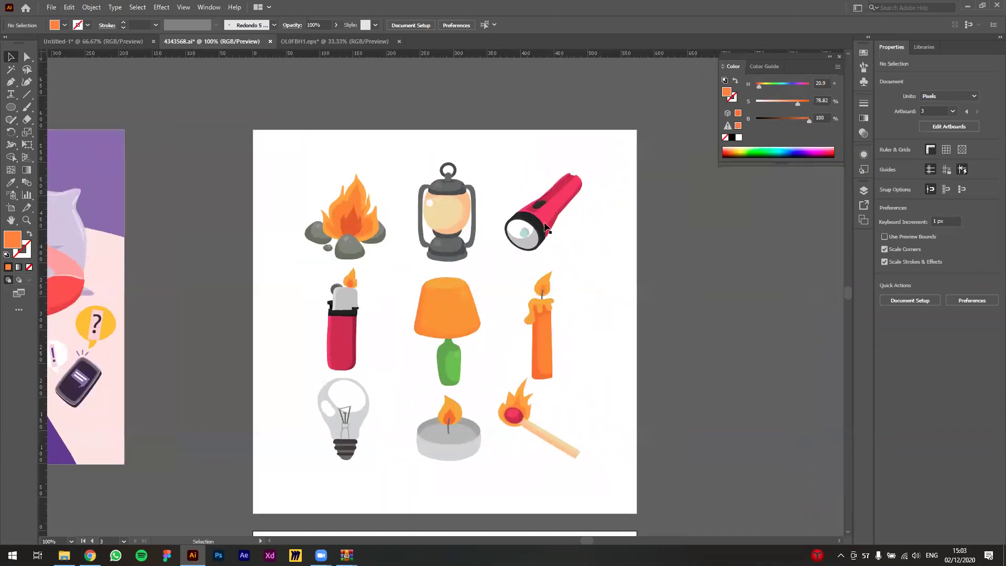
Step: Pan down past the icons to the lighters artboard and zoom in to 300%
{"action": "key", "text": "space"}
{"action": "left_click_drag", "start_coordinate": [246, 274], "coordinate": [256, 263]}
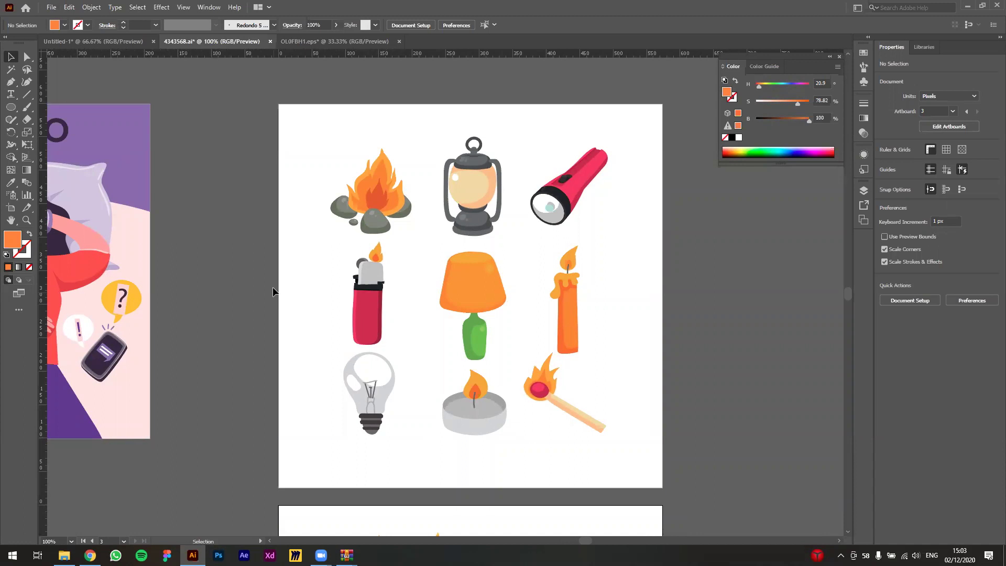
{"action": "key", "text": "space"}
{"action": "left_click_drag", "start_coordinate": [246, 318], "coordinate": [274, 315]}
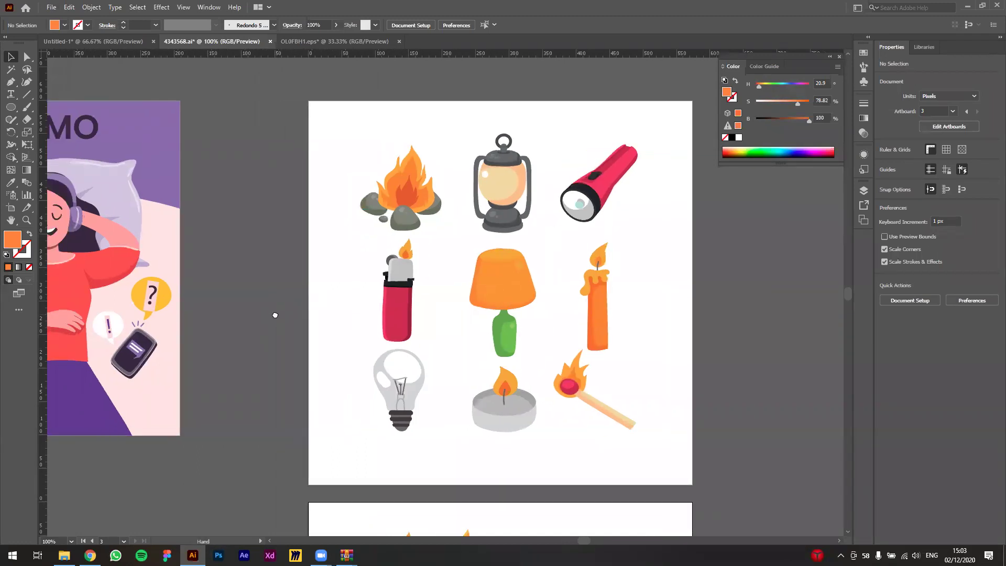
{"action": "left_click_drag", "start_coordinate": [274, 315], "coordinate": [285, 270]}
{"action": "left_click_drag", "start_coordinate": [305, 331], "coordinate": [283, 150]}
{"action": "scroll", "coordinate": [389, 274], "scroll_direction": "up", "scroll_amount": 2}
Step: Zoom out to 100% and pan past the icons back to the FOMO/JOMO artboard
{"action": "scroll", "coordinate": [387, 272], "scroll_direction": "up", "scroll_amount": 1}
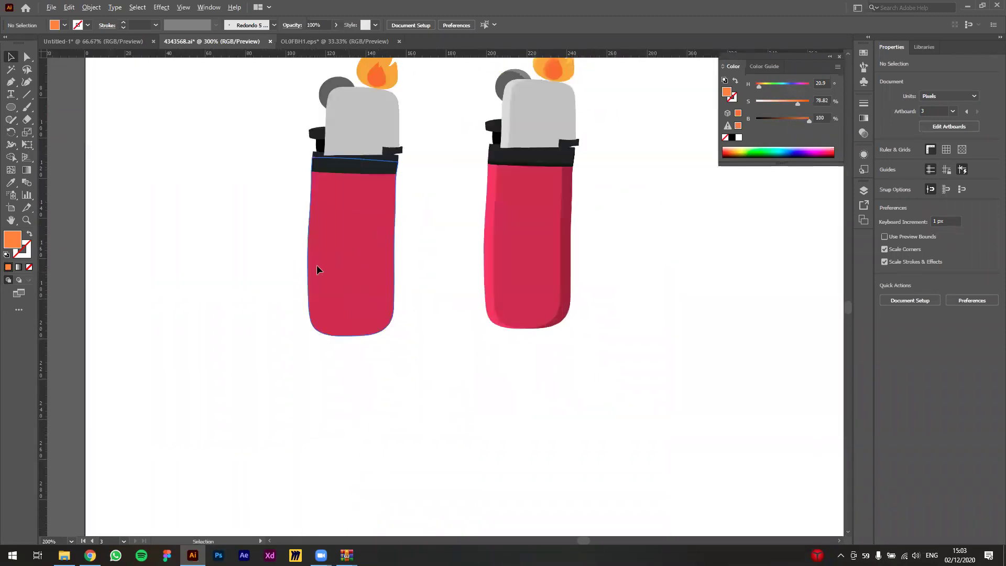
{"action": "key", "text": "space"}
{"action": "left_click_drag", "start_coordinate": [290, 201], "coordinate": [193, 328]}
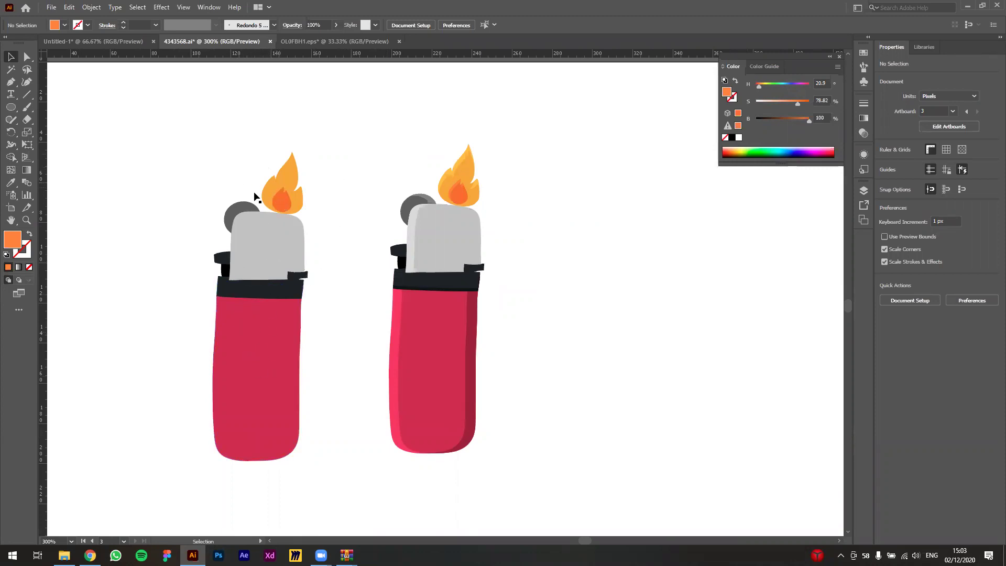
{"action": "scroll", "coordinate": [407, 197], "scroll_direction": "down", "scroll_amount": 2}
{"action": "left_click_drag", "start_coordinate": [320, 126], "coordinate": [376, 276]}
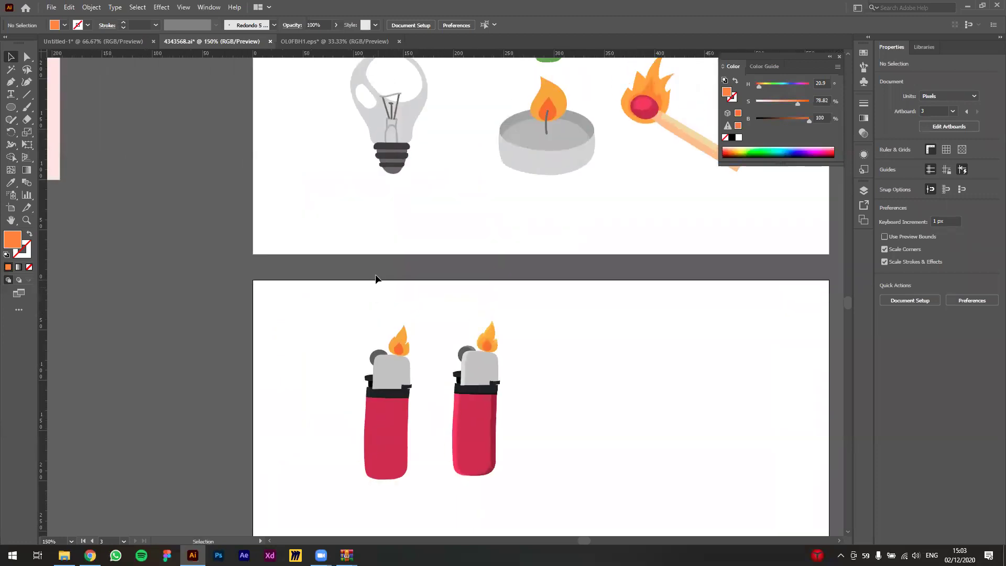
{"action": "scroll", "coordinate": [376, 280], "scroll_direction": "down", "scroll_amount": 1}
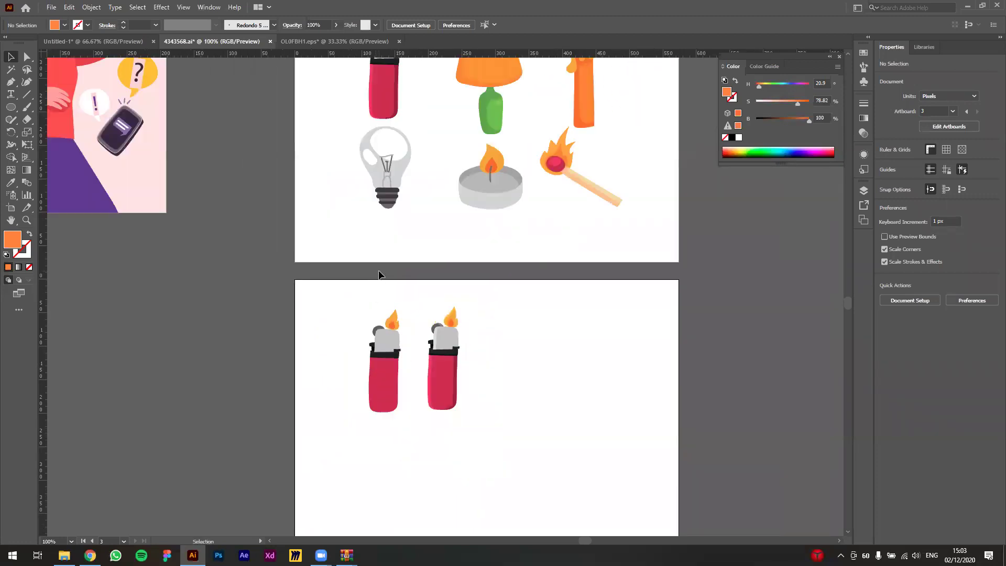
{"action": "left_click_drag", "start_coordinate": [314, 281], "coordinate": [602, 495]}
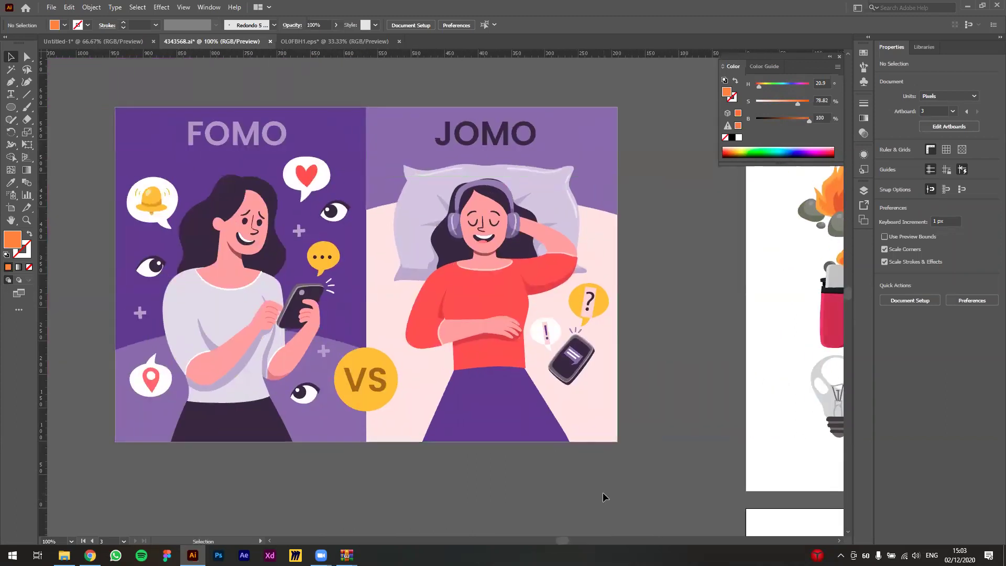
Step: Pan from the FOMO/JOMO illustration across to the nine light-source icons
{"action": "key", "text": "space"}
{"action": "left_click_drag", "start_coordinate": [264, 104], "coordinate": [283, 130]}
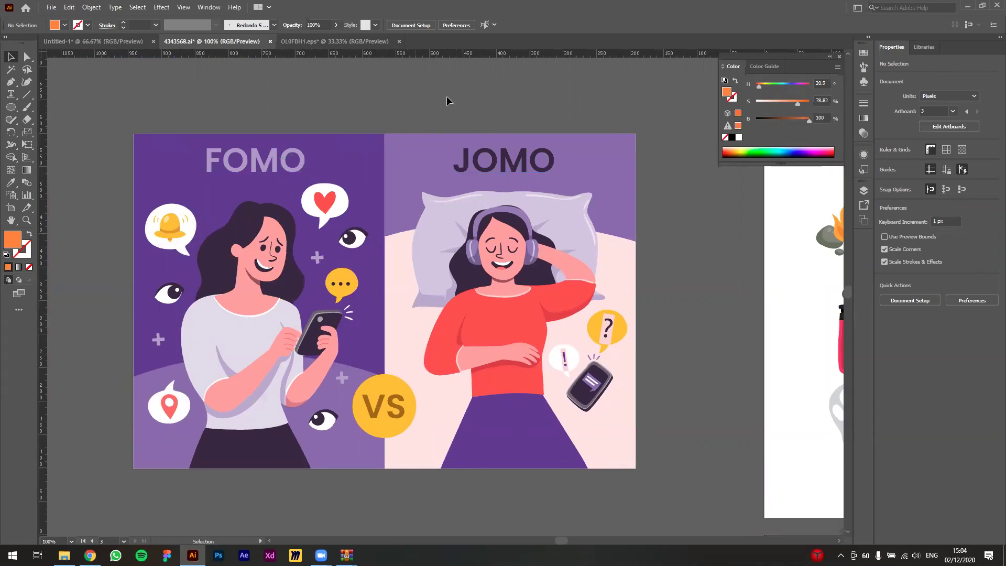
{"action": "left_click_drag", "start_coordinate": [482, 129], "coordinate": [496, 139]}
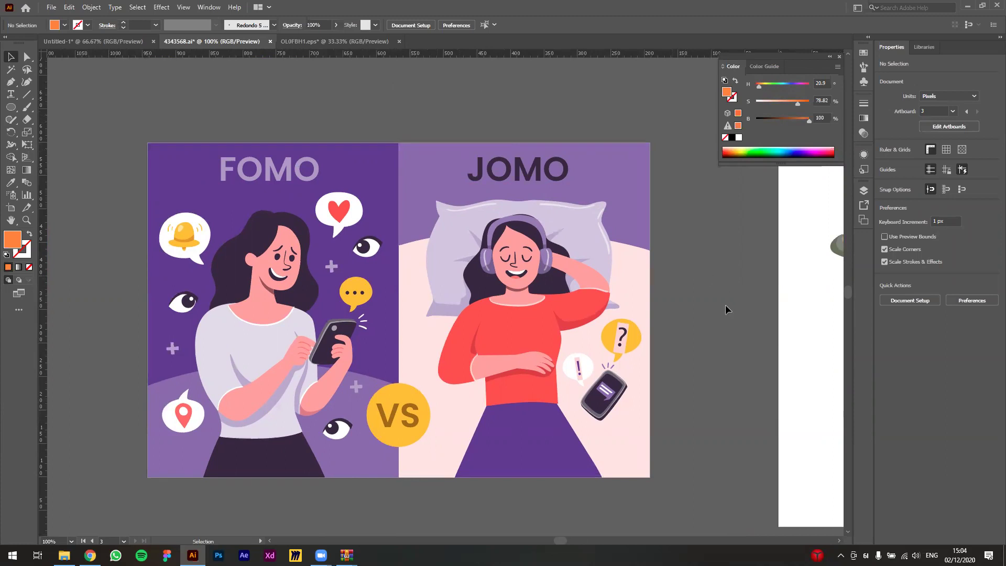
{"action": "scroll", "coordinate": [725, 304], "scroll_direction": "down", "scroll_amount": 1}
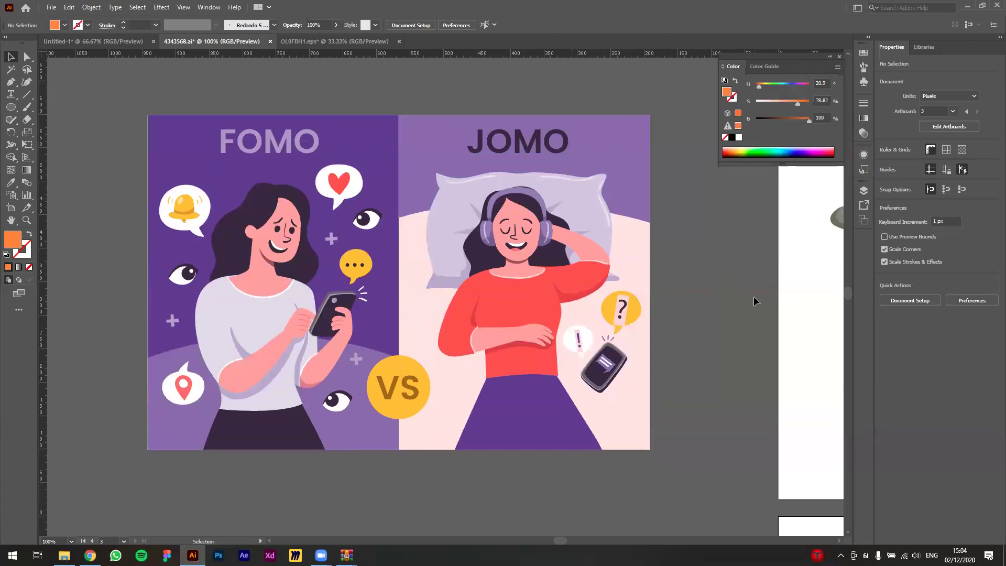
{"action": "left_click_drag", "start_coordinate": [726, 301], "coordinate": [404, 335]}
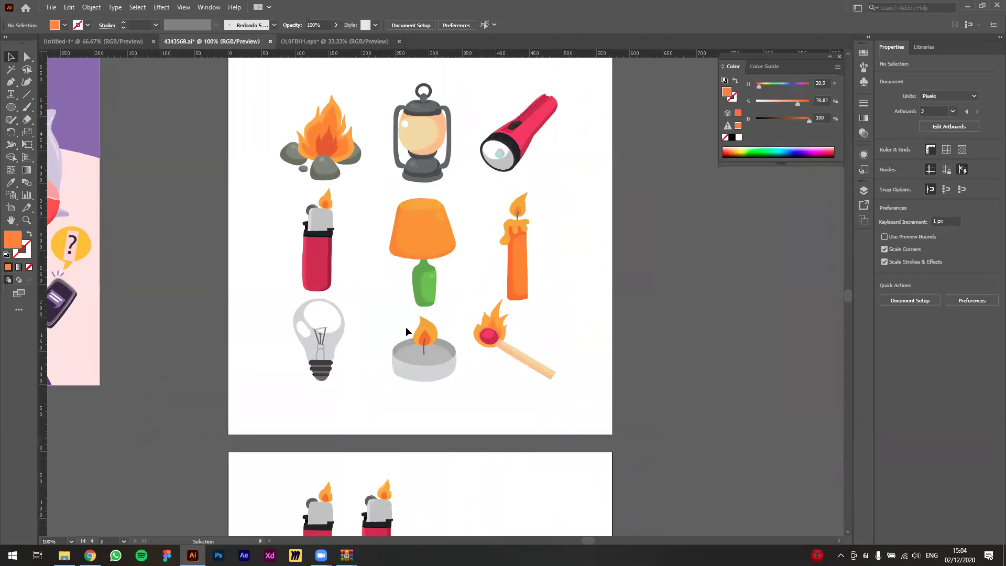
Step: Zoom to 300% on the two red lighters and select the right lighter's grey cap
{"action": "left_click_drag", "start_coordinate": [485, 393], "coordinate": [506, 282]}
{"action": "left_click_drag", "start_coordinate": [500, 342], "coordinate": [510, 231]}
{"action": "scroll", "coordinate": [425, 354], "scroll_direction": "up", "scroll_amount": 2}
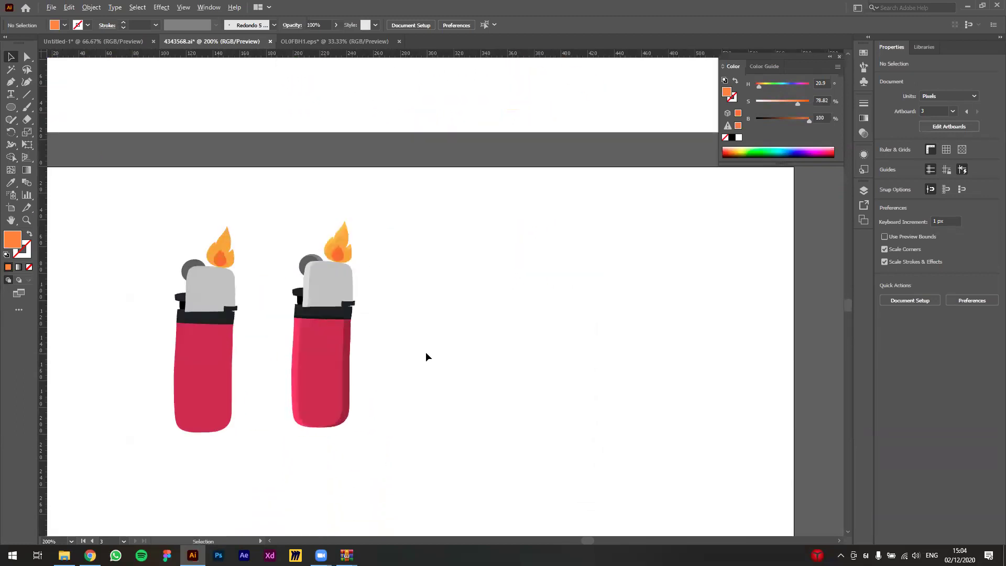
{"action": "left_click_drag", "start_coordinate": [350, 410], "coordinate": [490, 294]}
{"action": "left_click_drag", "start_coordinate": [341, 360], "coordinate": [339, 304]}
{"action": "left_click_drag", "start_coordinate": [285, 216], "coordinate": [278, 299]}
{"action": "scroll", "coordinate": [346, 243], "scroll_direction": "up", "scroll_amount": 1}
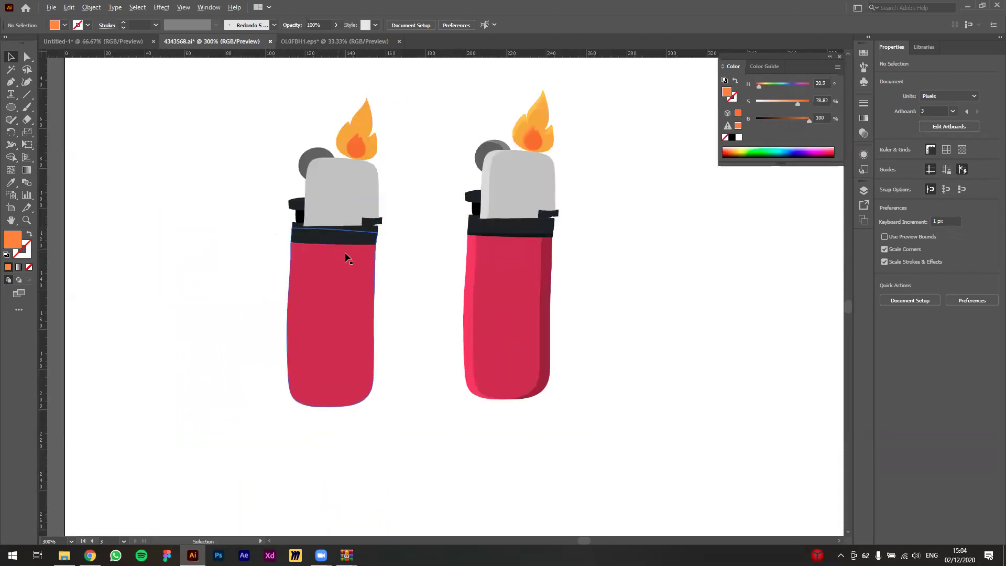
{"action": "scroll", "coordinate": [386, 340], "scroll_direction": "up", "scroll_amount": 3}
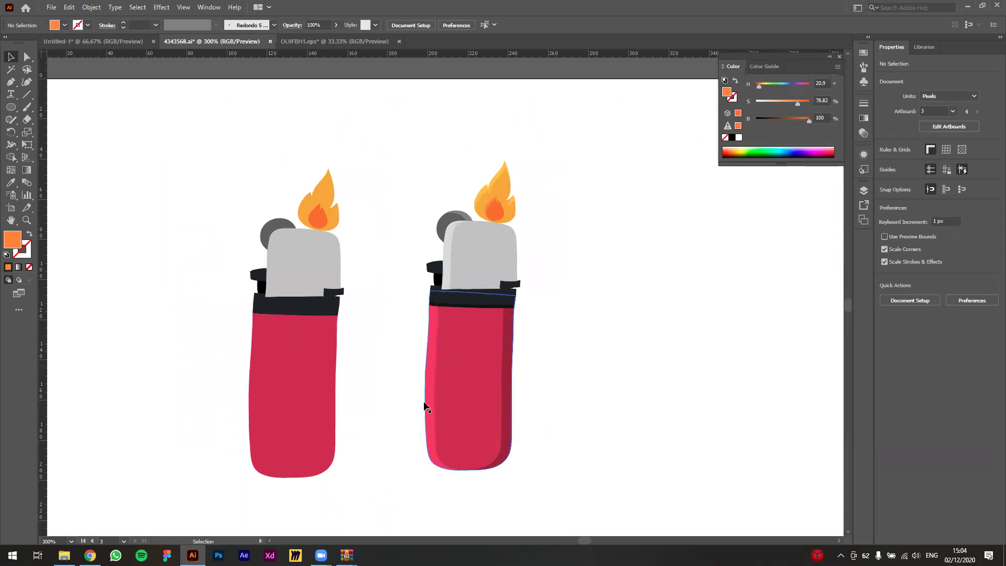
{"action": "left_click", "coordinate": [446, 244]}
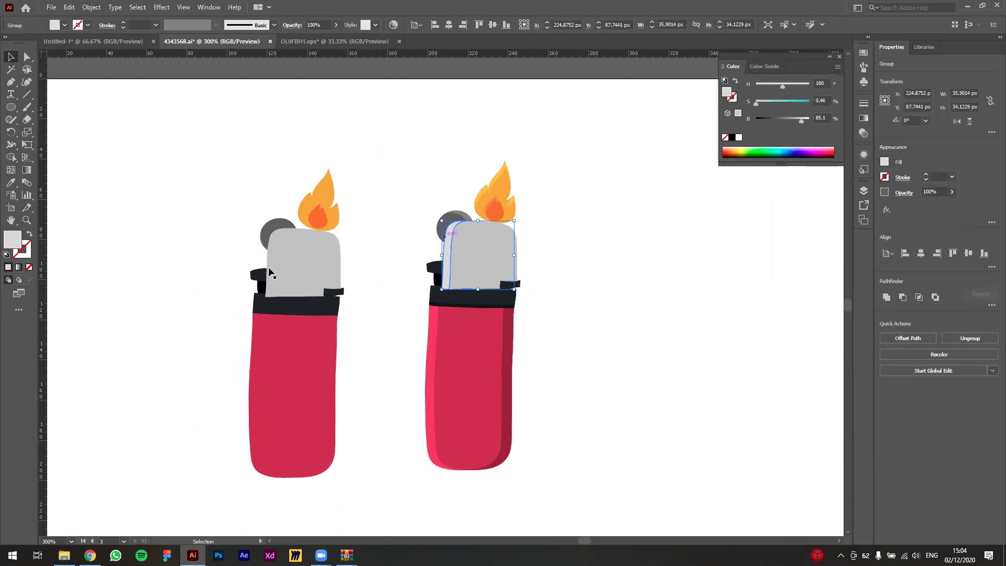
Step: Compare the grey cap and body shading paths of the left and right lighters
{"action": "left_click", "coordinate": [295, 259]}
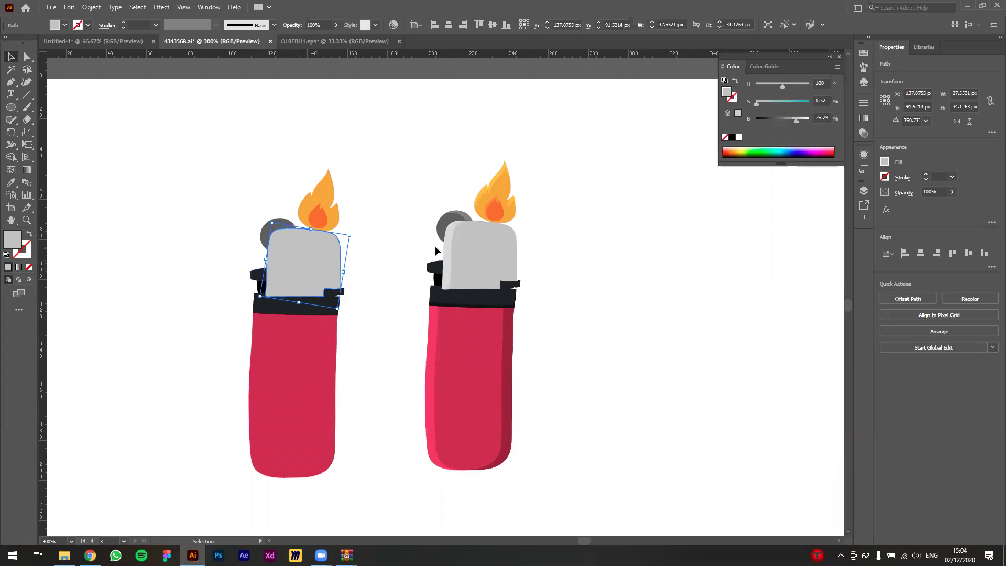
{"action": "left_click", "coordinate": [454, 240]}
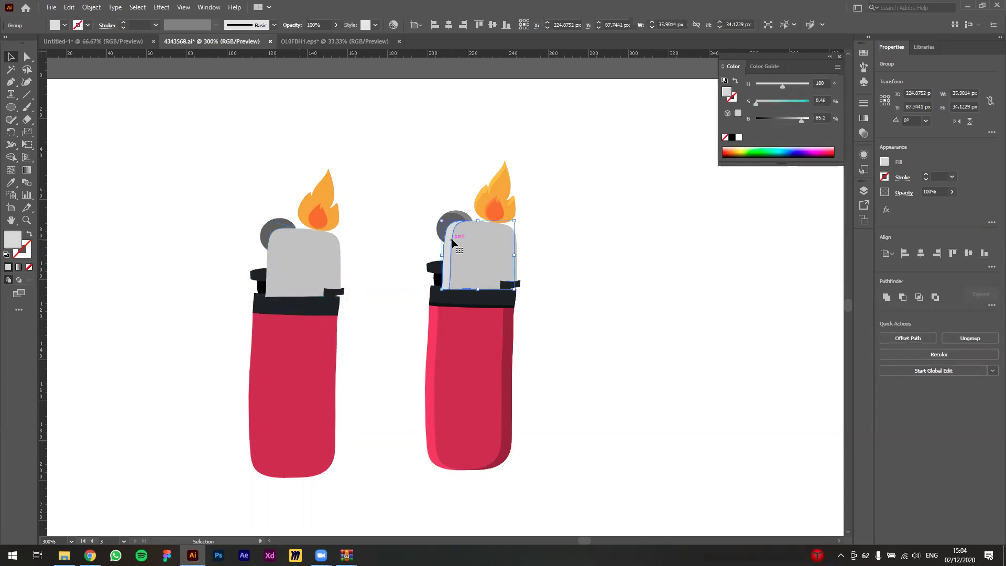
{"action": "left_click", "coordinate": [386, 263]}
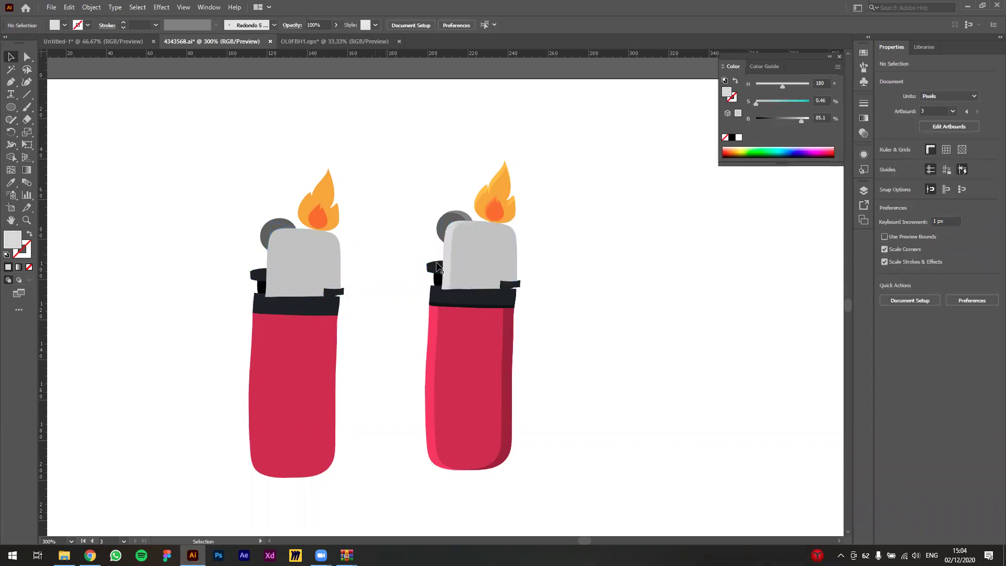
{"action": "left_click", "coordinate": [449, 243]}
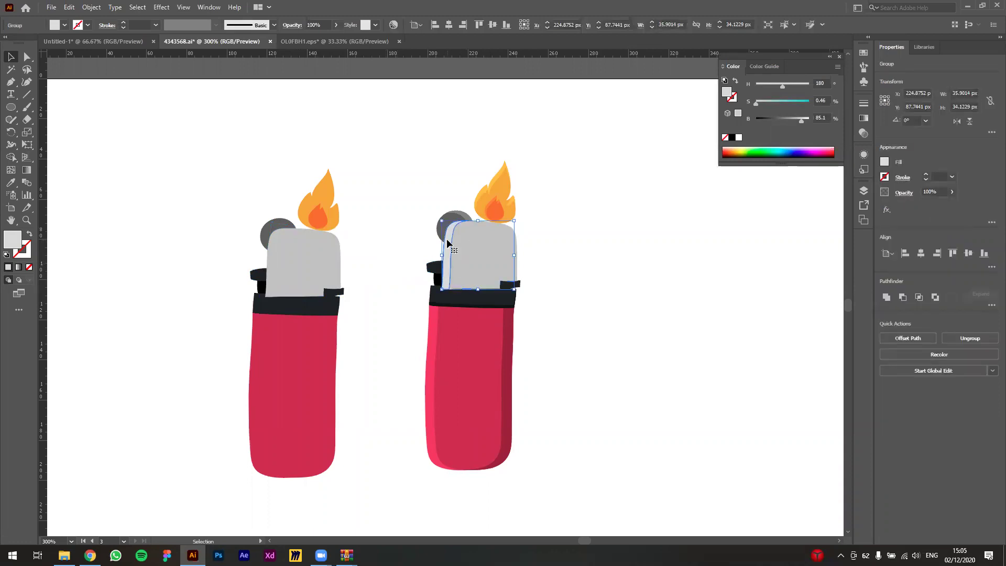
{"action": "left_click", "coordinate": [508, 343]}
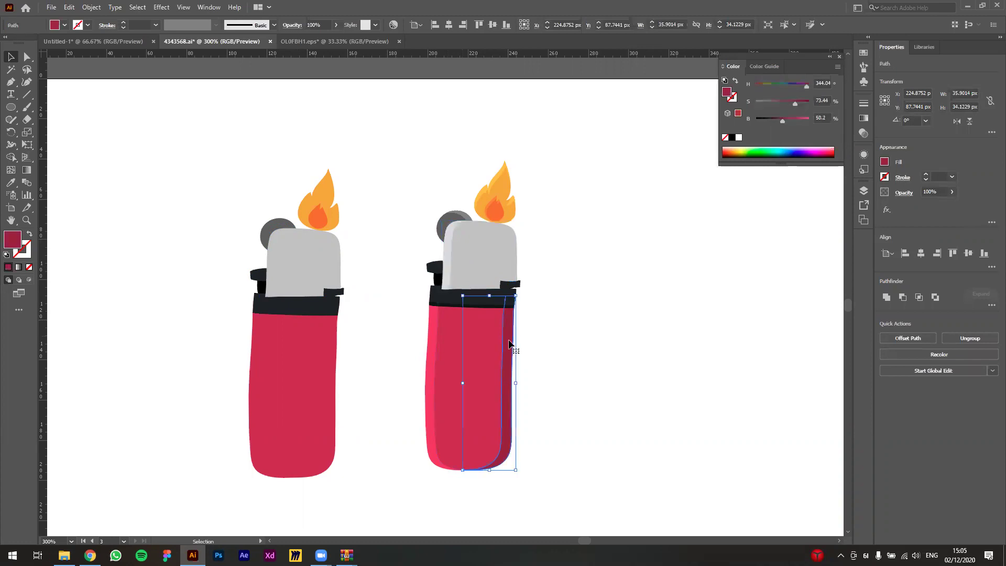
{"action": "left_click", "coordinate": [584, 329]}
Step: Marquee-select the whole left lighter and Shift-drag it down to the artboard bottom
{"action": "left_click_drag", "start_coordinate": [600, 392], "coordinate": [589, 255]}
{"action": "scroll", "coordinate": [635, 322], "scroll_direction": "down", "scroll_amount": 2}
{"action": "left_click_drag", "start_coordinate": [403, 323], "coordinate": [473, 127]}
{"action": "left_click_drag", "start_coordinate": [466, 186], "coordinate": [466, 431]}
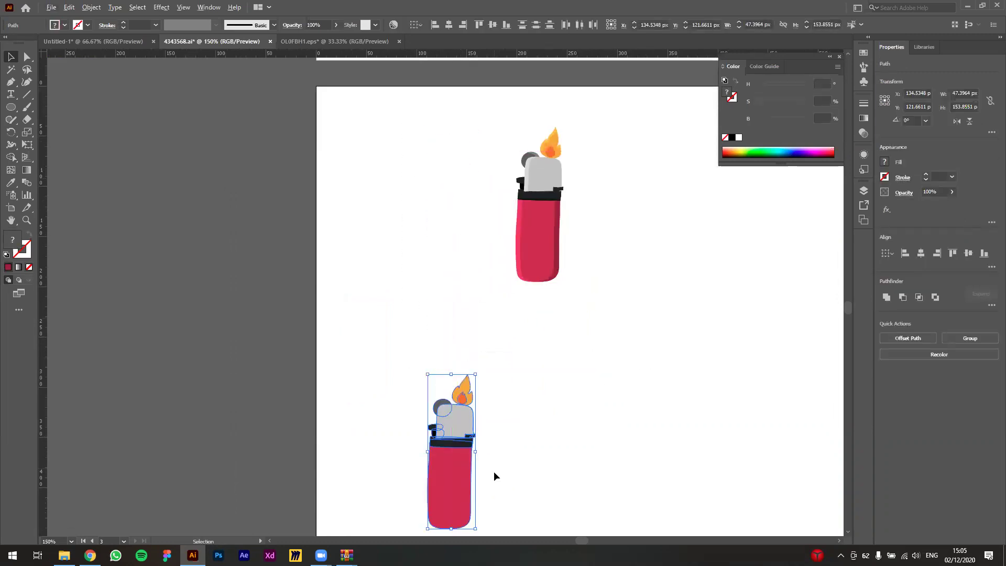
Step: Alt+Shift-drag a copy of the flat lighter about 176 px to its right
{"action": "scroll", "coordinate": [495, 470], "scroll_direction": "up", "scroll_amount": 2}
{"action": "left_click_drag", "start_coordinate": [532, 443], "coordinate": [311, 287]}
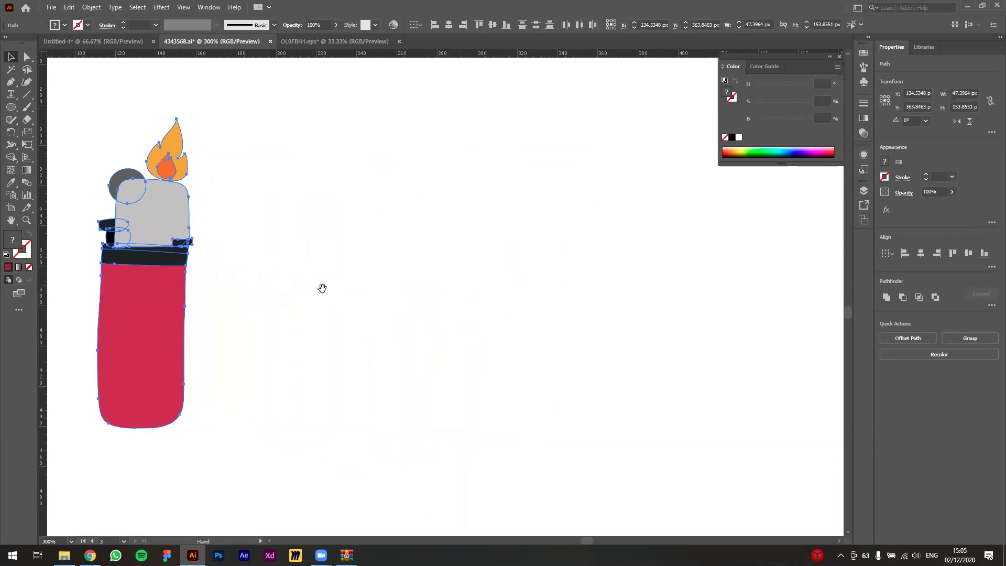
{"action": "left_click_drag", "start_coordinate": [126, 339], "coordinate": [481, 348]}
Step: Zoom to 400% and centre a single lighter in view
{"action": "scroll", "coordinate": [467, 350], "scroll_direction": "down", "scroll_amount": 4}
{"action": "scroll", "coordinate": [451, 344], "scroll_direction": "up", "scroll_amount": 2}
{"action": "left_click_drag", "start_coordinate": [275, 230], "coordinate": [373, 404]}
{"action": "left_click", "coordinate": [373, 404]}
{"action": "scroll", "coordinate": [428, 345], "scroll_direction": "up", "scroll_amount": 3}
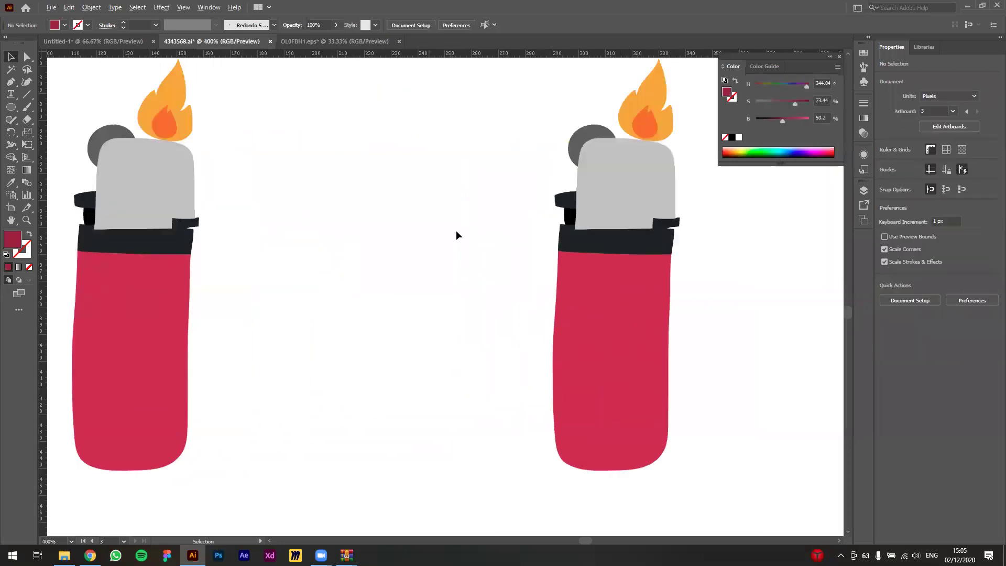
{"action": "scroll", "coordinate": [454, 285], "scroll_direction": "down", "scroll_amount": 1}
{"action": "key", "text": "space"}
{"action": "left_click_drag", "start_coordinate": [445, 325], "coordinate": [300, 324]}
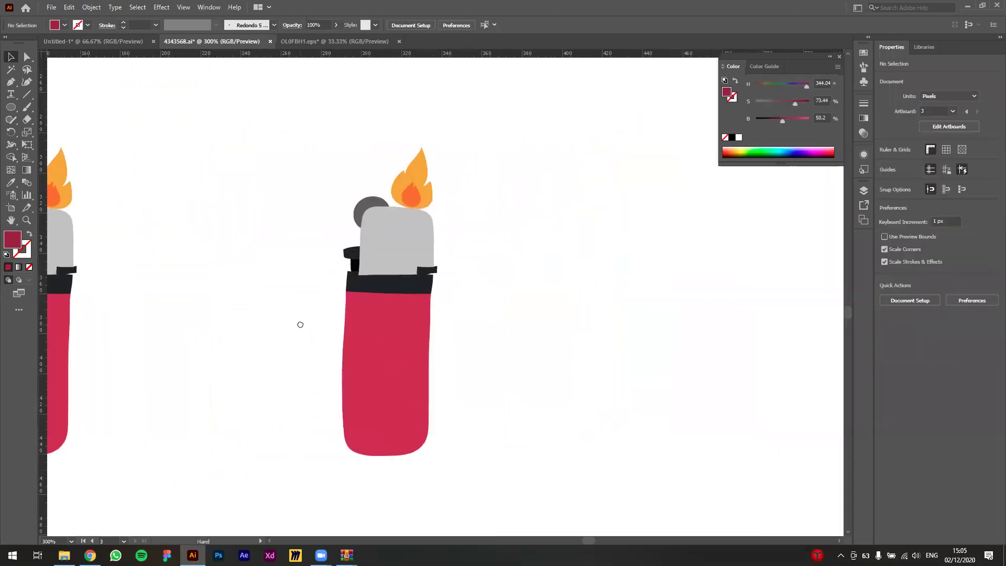
{"action": "scroll", "coordinate": [334, 313], "scroll_direction": "up", "scroll_amount": 1}
{"action": "left_click_drag", "start_coordinate": [529, 325], "coordinate": [470, 329]}
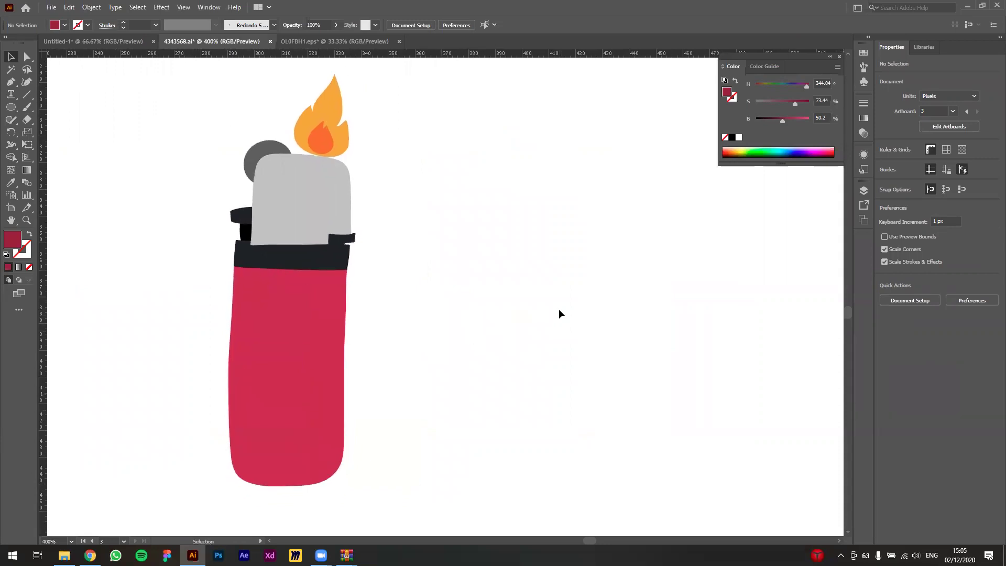
{"action": "key", "text": "space"}
{"action": "mouse_move", "coordinate": [533, 315]}
{"action": "left_mouse_down"}
{"action": "mouse_move", "coordinate": [548, 318]}
{"action": "mouse_move", "coordinate": [535, 318]}
{"action": "mouse_move", "coordinate": [536, 332]}
{"action": "left_mouse_up"}
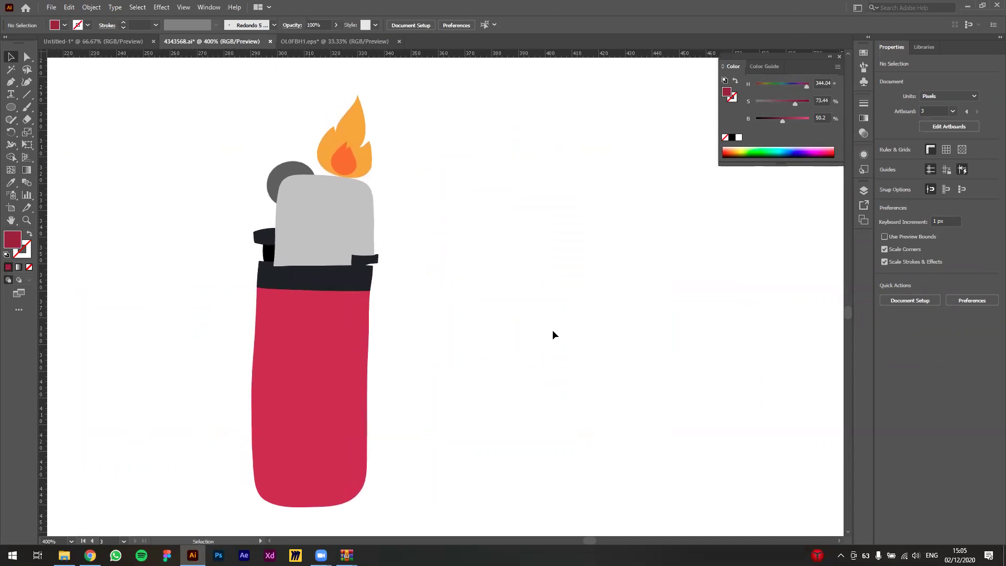
{"action": "left_click", "coordinate": [348, 354]}
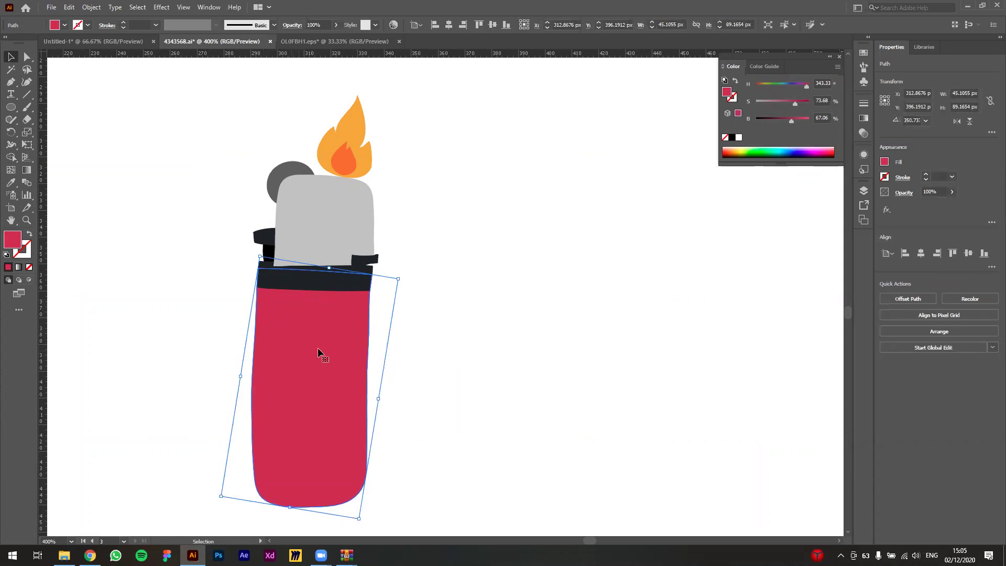
{"action": "left_click_drag", "start_coordinate": [312, 348], "coordinate": [448, 341]}
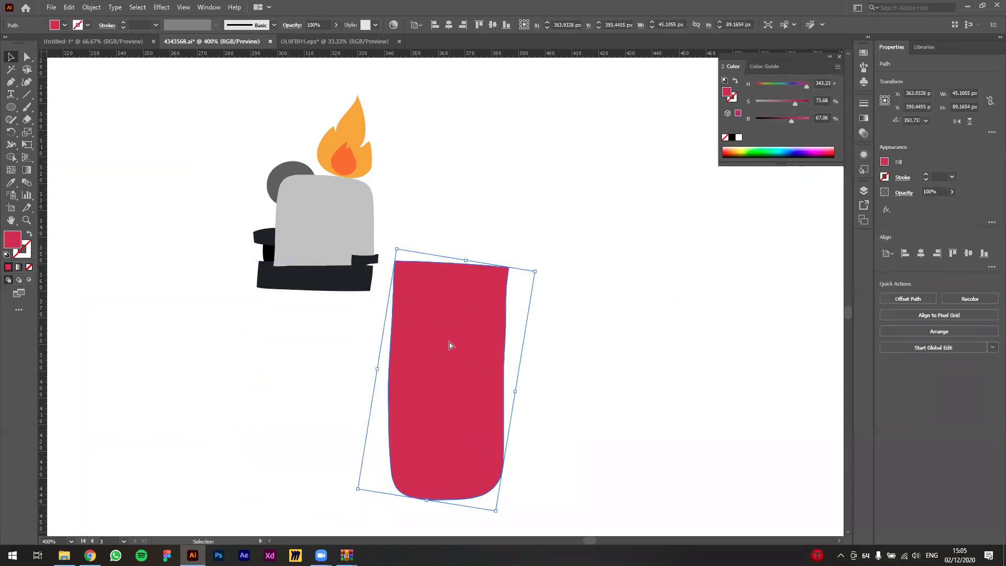
{"action": "key", "text": "ctrl+z"}
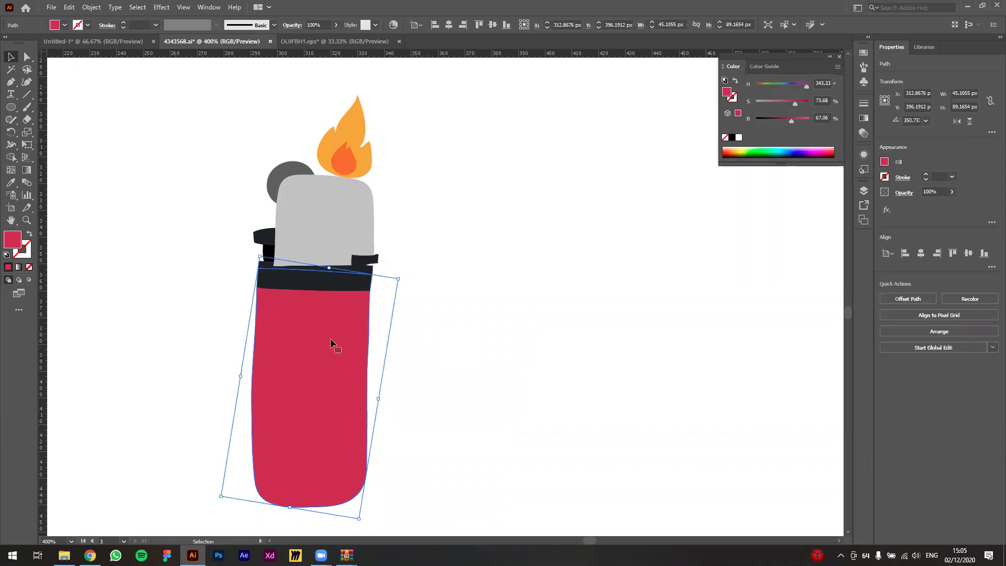
{"action": "key", "text": "a"}
{"action": "key", "text": "v"}
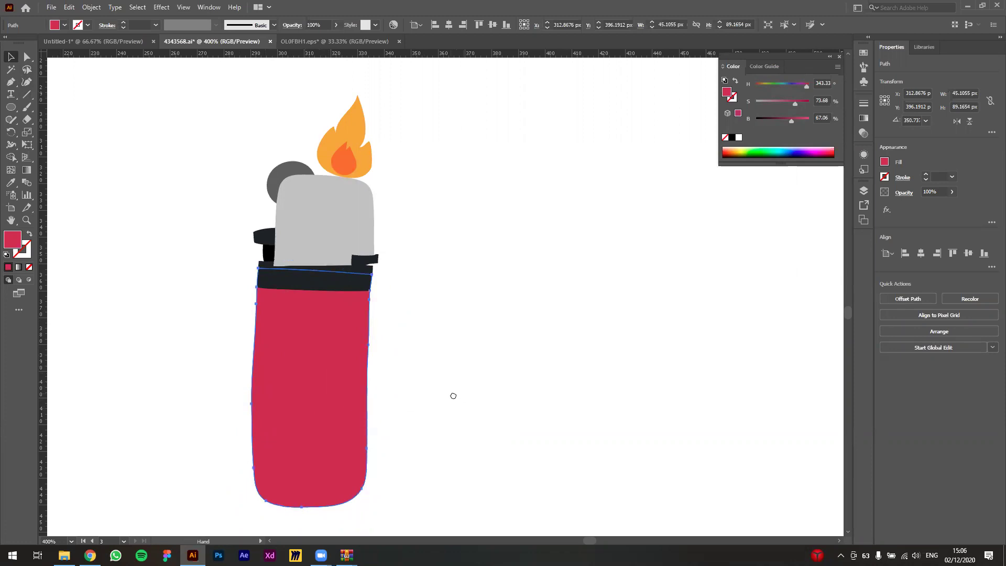
{"action": "left_click_drag", "start_coordinate": [462, 406], "coordinate": [391, 365]}
{"action": "left_click", "coordinate": [411, 356]}
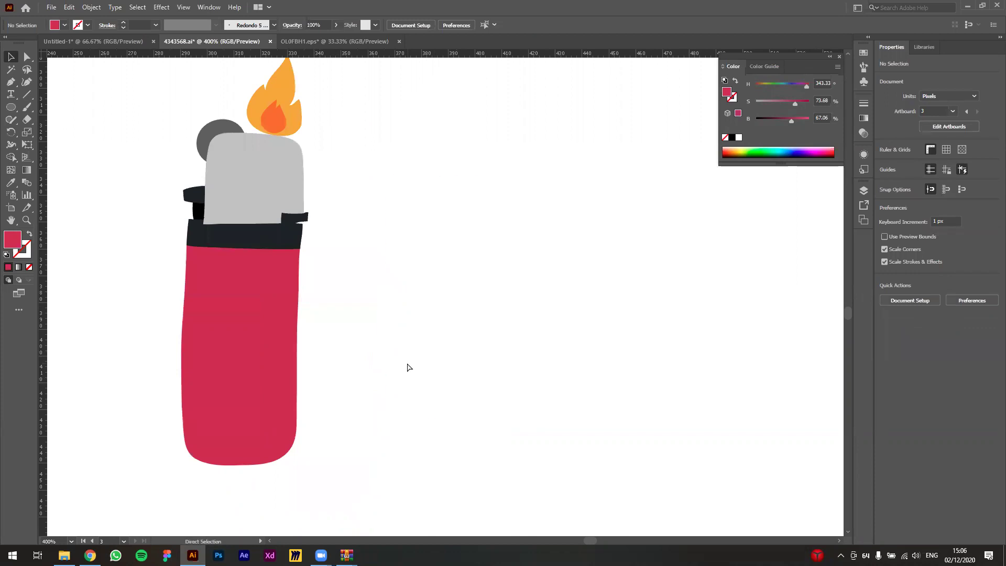
{"action": "key", "text": "ctrl+v"}
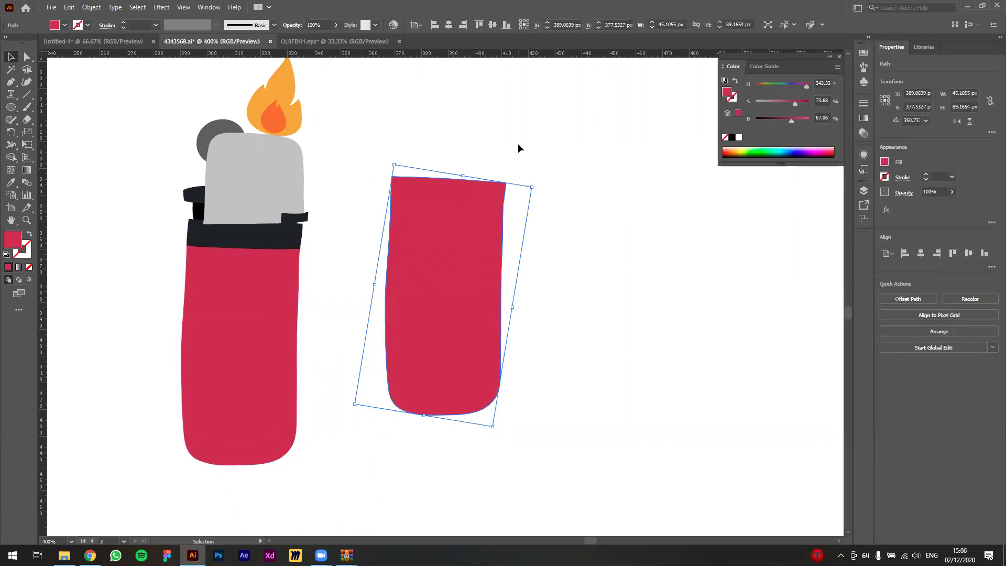
{"action": "key", "text": "Delete"}
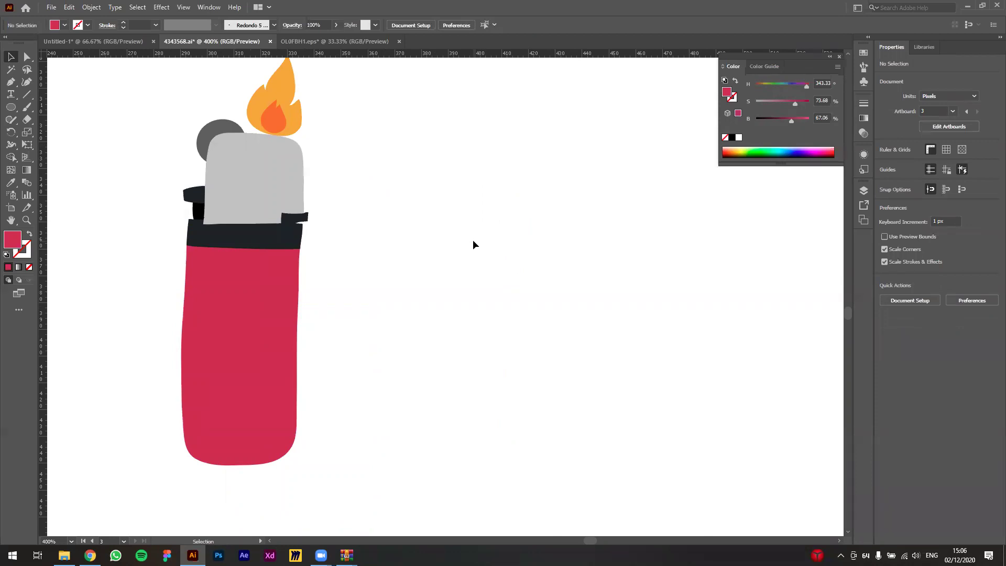
{"action": "key", "text": "ctrl+z"}
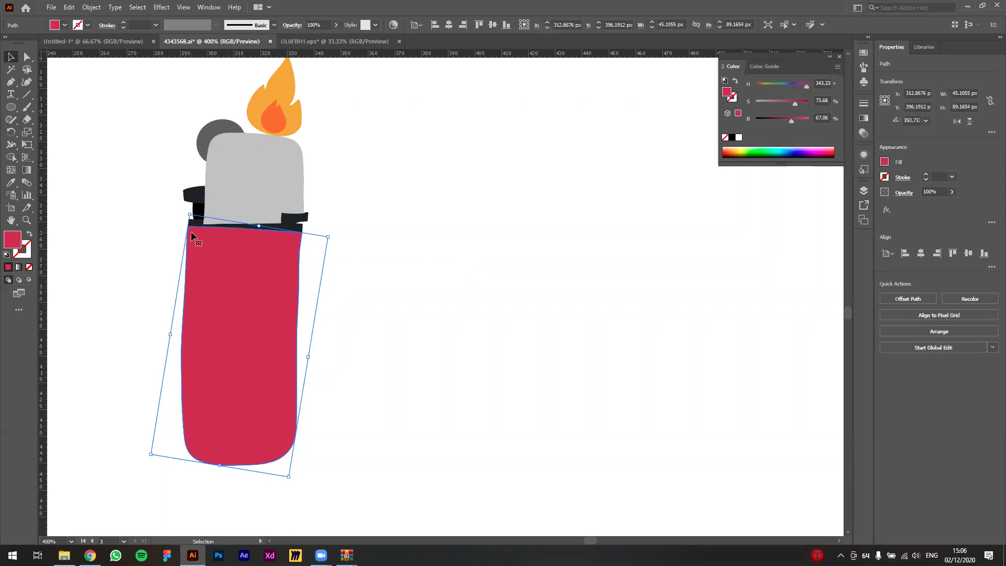
{"action": "left_click_drag", "start_coordinate": [255, 301], "coordinate": [365, 301]}
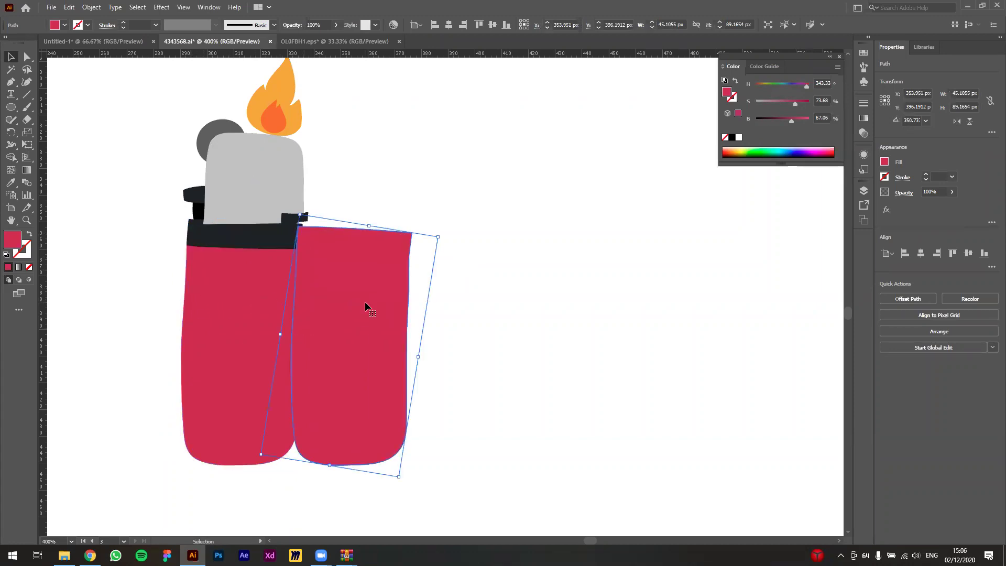
{"action": "key", "text": "Delete"}
{"action": "left_click", "coordinate": [287, 329]}
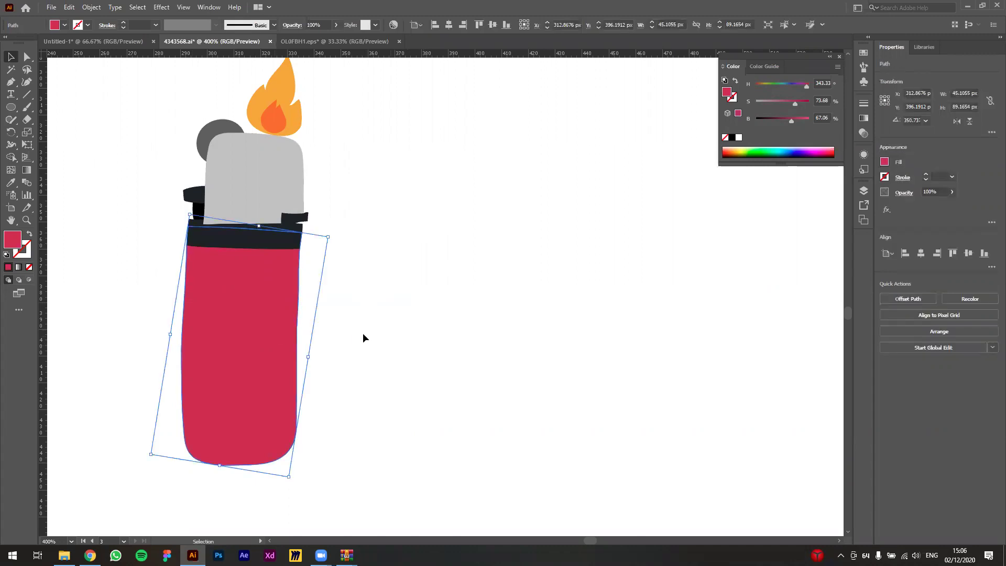
{"action": "left_click", "coordinate": [315, 346]}
{"action": "left_click", "coordinate": [227, 335]}
{"action": "key", "text": "ctrl+c"}
{"action": "key", "text": "a"}
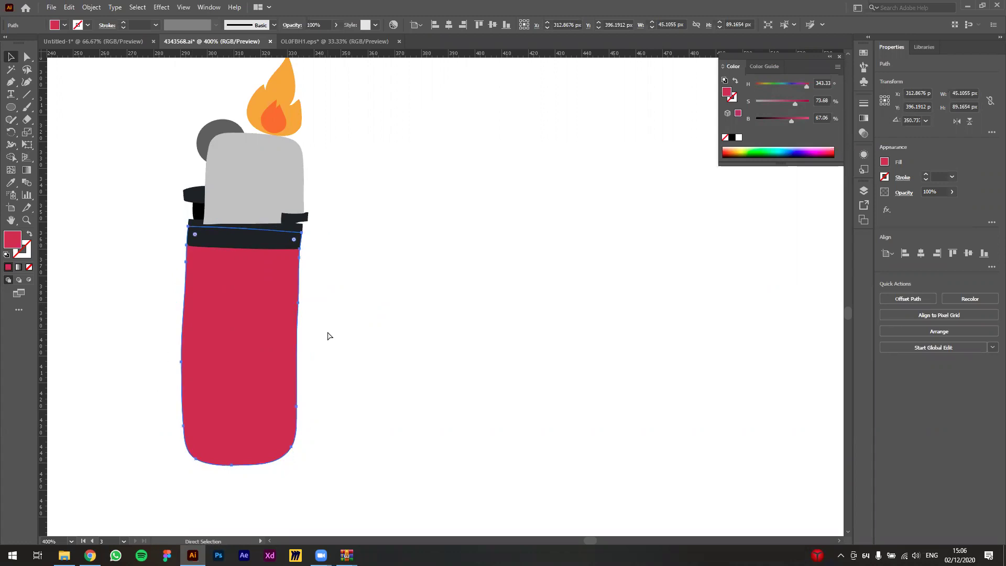
{"action": "key", "text": "v"}
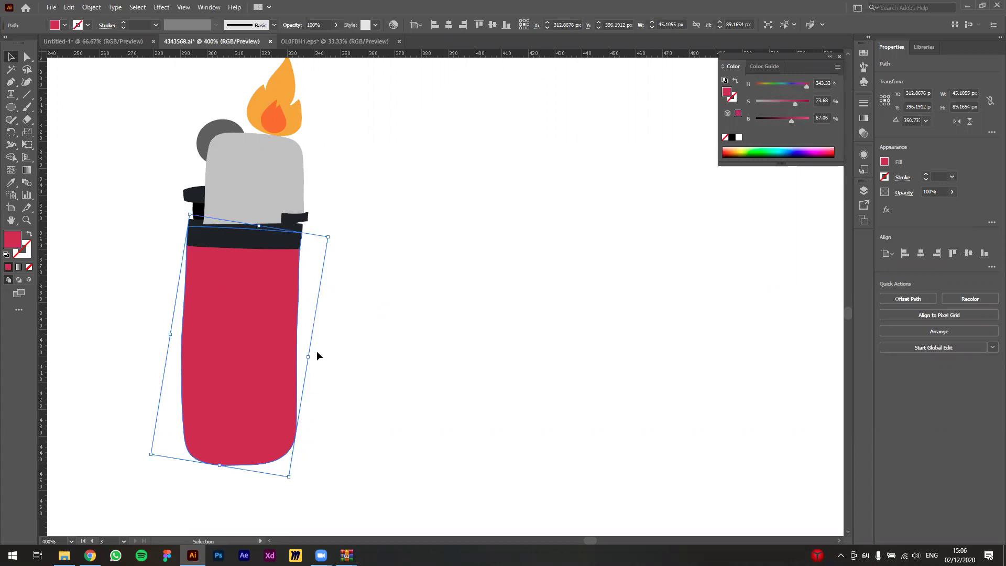
{"action": "left_click_drag", "start_coordinate": [388, 367], "coordinate": [492, 300]}
{"action": "left_click_drag", "start_coordinate": [364, 306], "coordinate": [550, 306]}
{"action": "left_click_drag", "start_coordinate": [334, 286], "coordinate": [450, 489]}
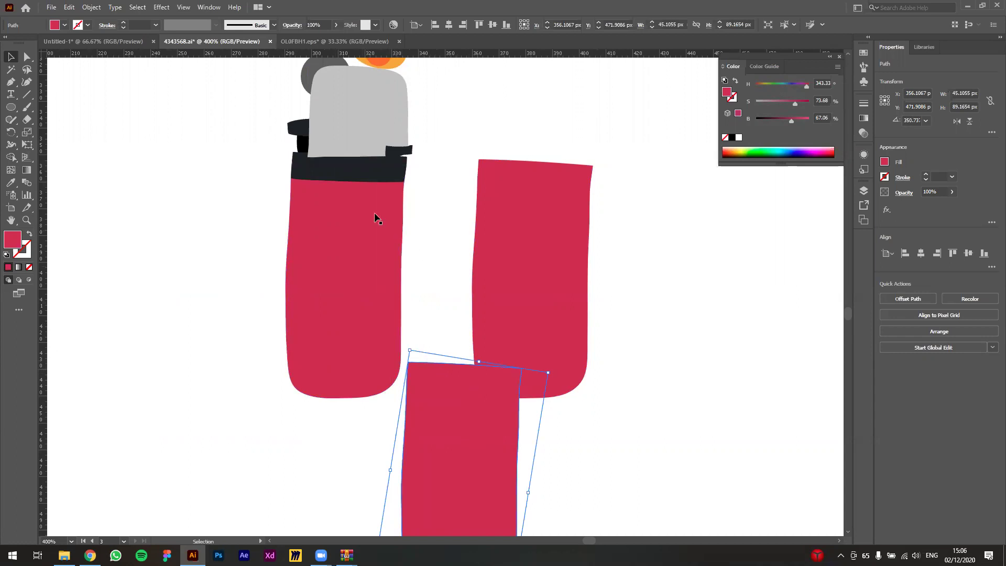
{"action": "key", "text": "a"}
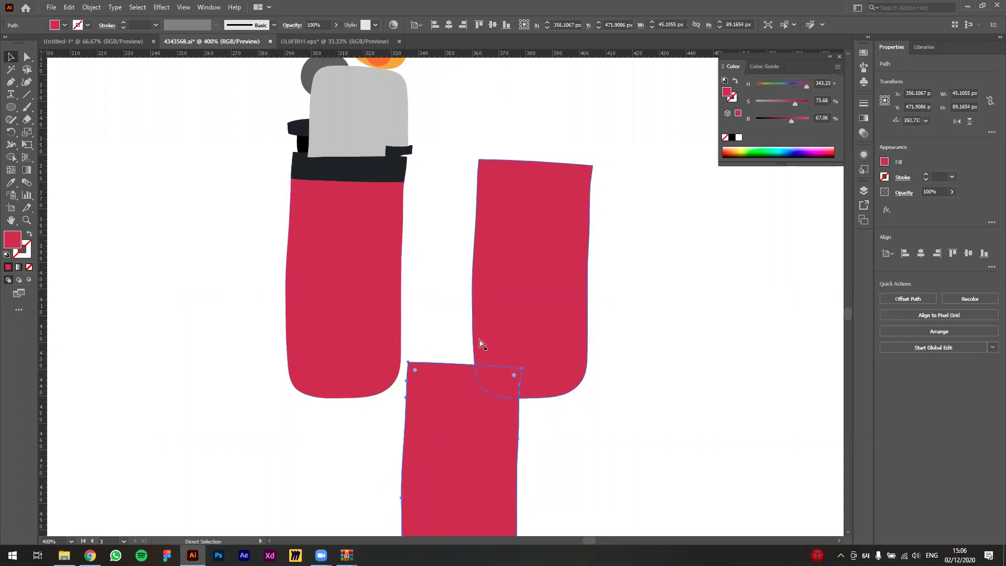
{"action": "key", "text": "ctrl+z"}
{"action": "key", "text": "ctrl+z"}
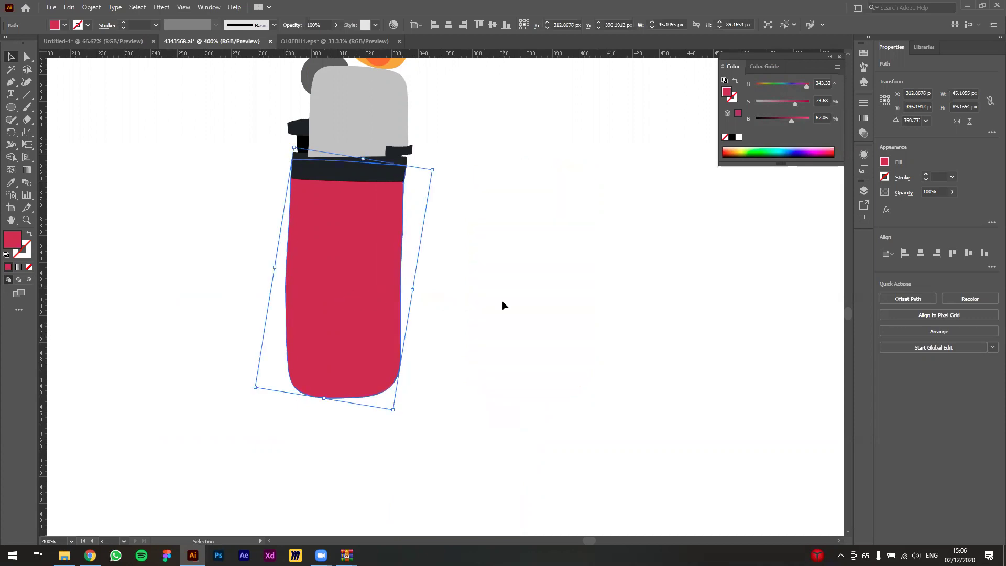
Step: Open the Layers panel, locate the red body path, and enlarge the panel
{"action": "left_click", "coordinate": [502, 300]}
{"action": "left_click", "coordinate": [285, 287]}
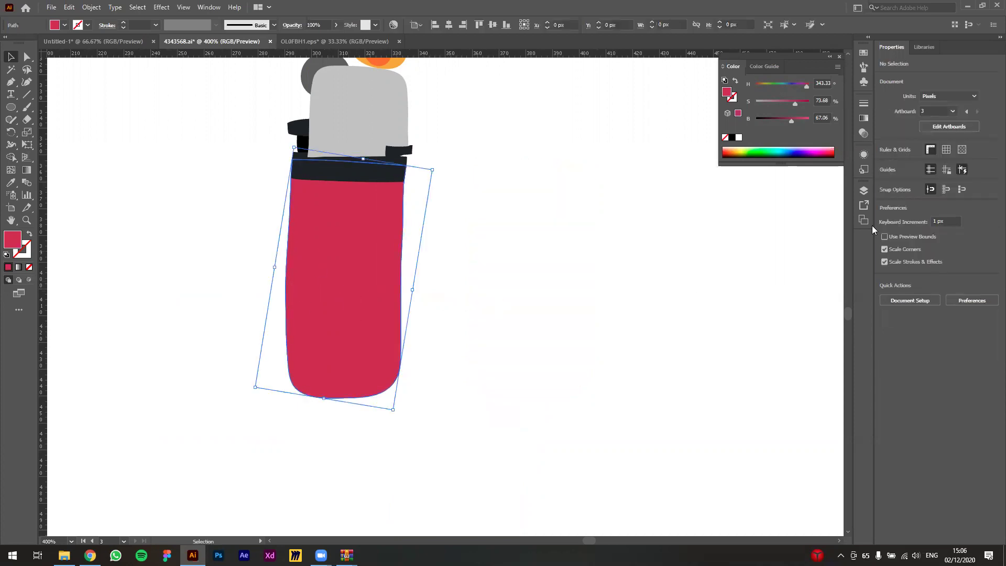
{"action": "left_click", "coordinate": [863, 190]}
{"action": "left_click", "coordinate": [780, 284]}
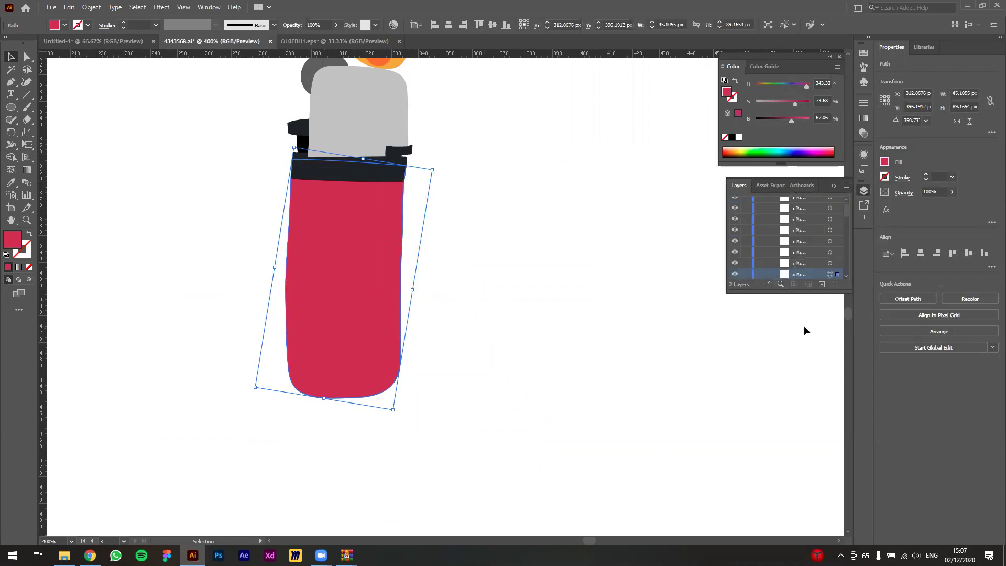
{"action": "left_click_drag", "start_coordinate": [788, 363], "coordinate": [788, 407]}
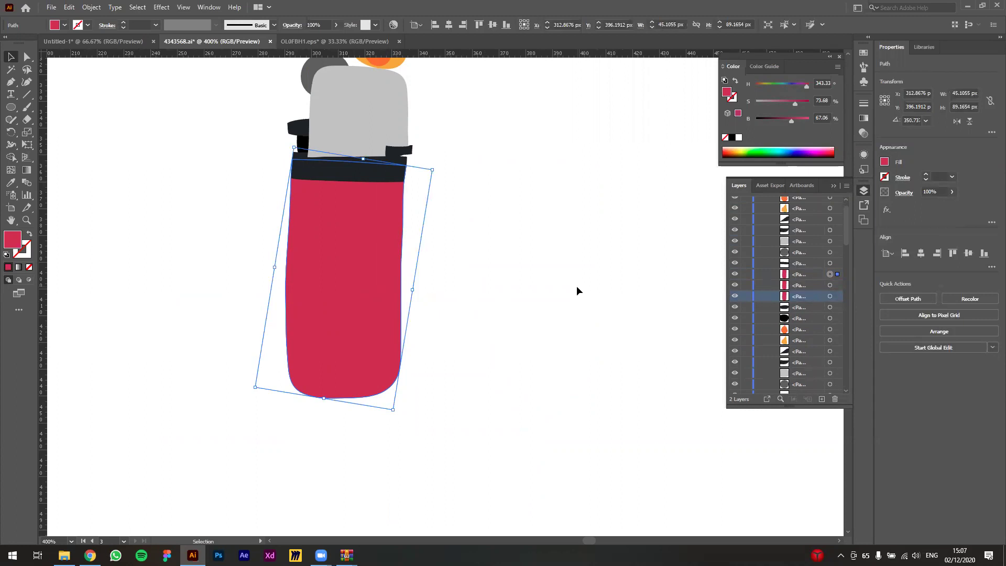
Step: Reselect the red lighter body, about 45 × 89 px rotated 350.73°
{"action": "left_click", "coordinate": [547, 273]}
{"action": "left_click", "coordinate": [343, 260]}
{"action": "left_click", "coordinate": [559, 306]}
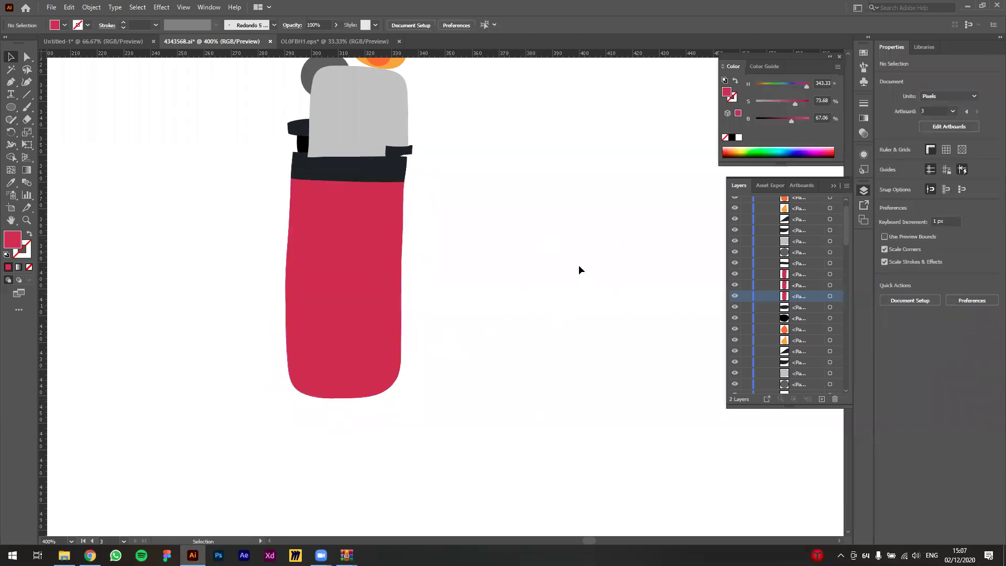
{"action": "left_click", "coordinate": [351, 232]}
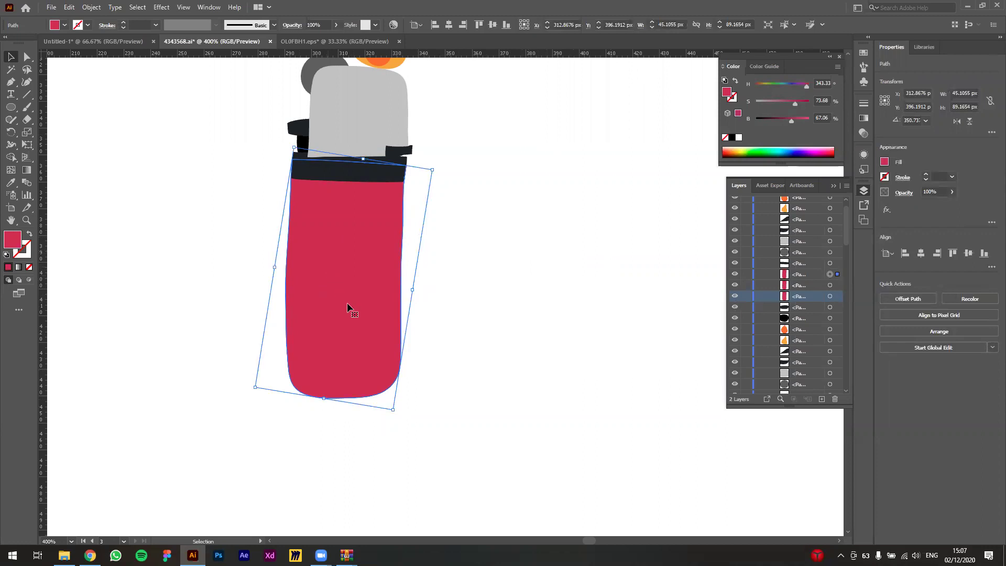
{"action": "scroll", "coordinate": [347, 303], "scroll_direction": "up", "scroll_amount": 5}
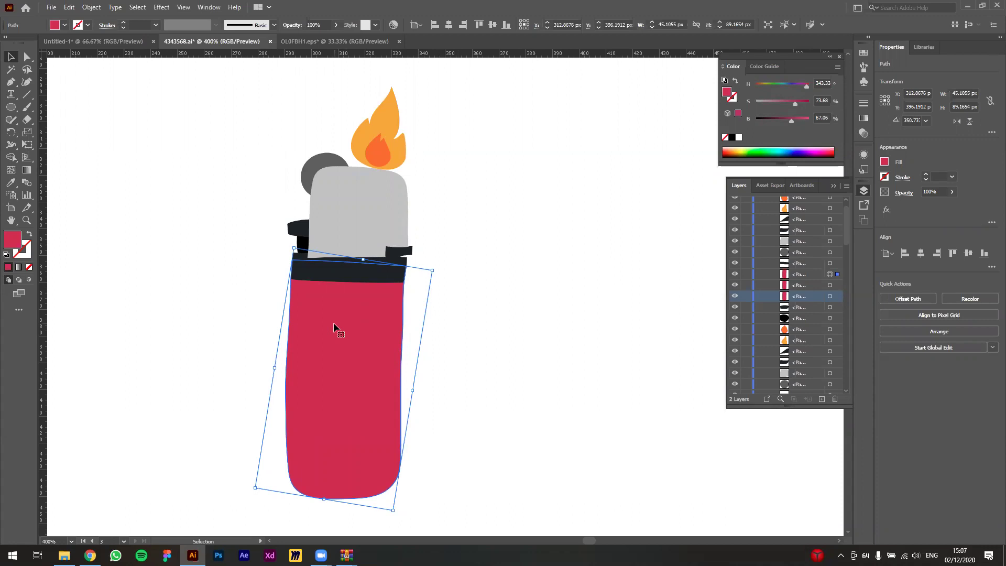
Step: Draw a short pen line at the upper left and give it a faint pink stroke
{"action": "left_click", "coordinate": [220, 231]}
{"action": "key", "text": "p"}
{"action": "left_click", "coordinate": [192, 166]}
{"action": "left_click", "coordinate": [184, 149]}
{"action": "key", "text": "shift+x"}
{"action": "key", "text": "v"}
{"action": "left_click", "coordinate": [186, 161]}
{"action": "key", "text": "x"}
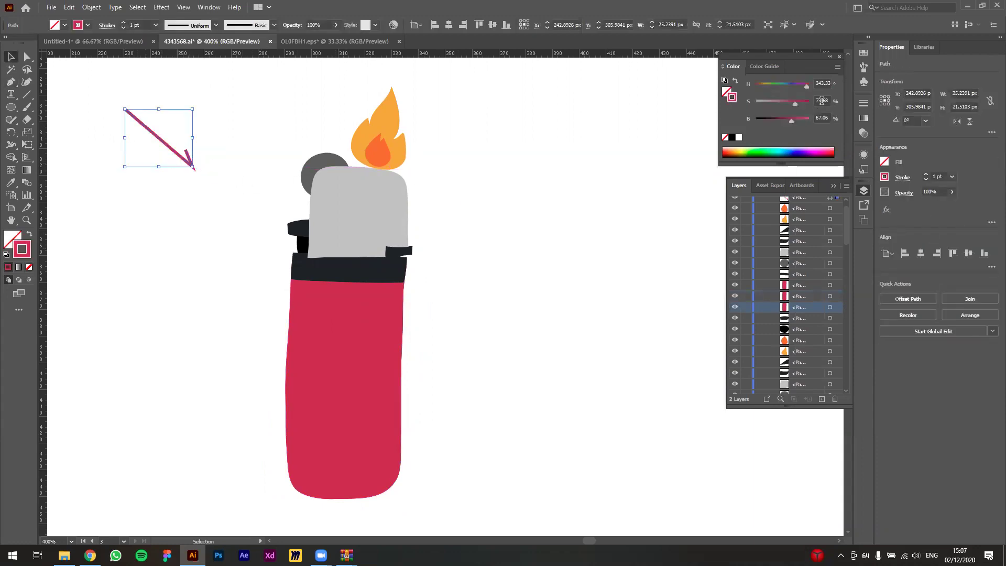
{"action": "left_click_drag", "start_coordinate": [789, 102], "coordinate": [759, 102]}
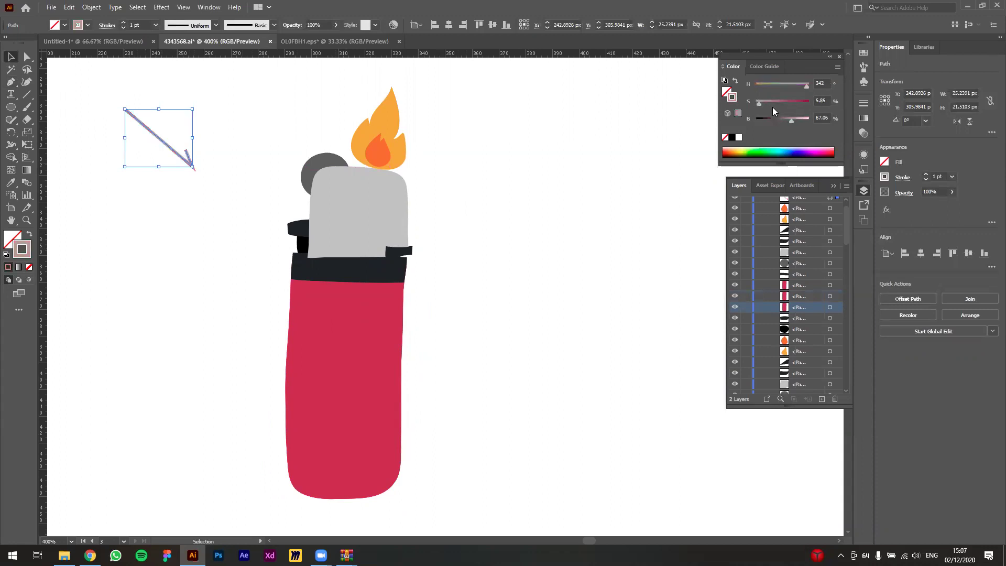
{"action": "left_click", "coordinate": [802, 119]}
{"action": "left_click", "coordinate": [565, 230]}
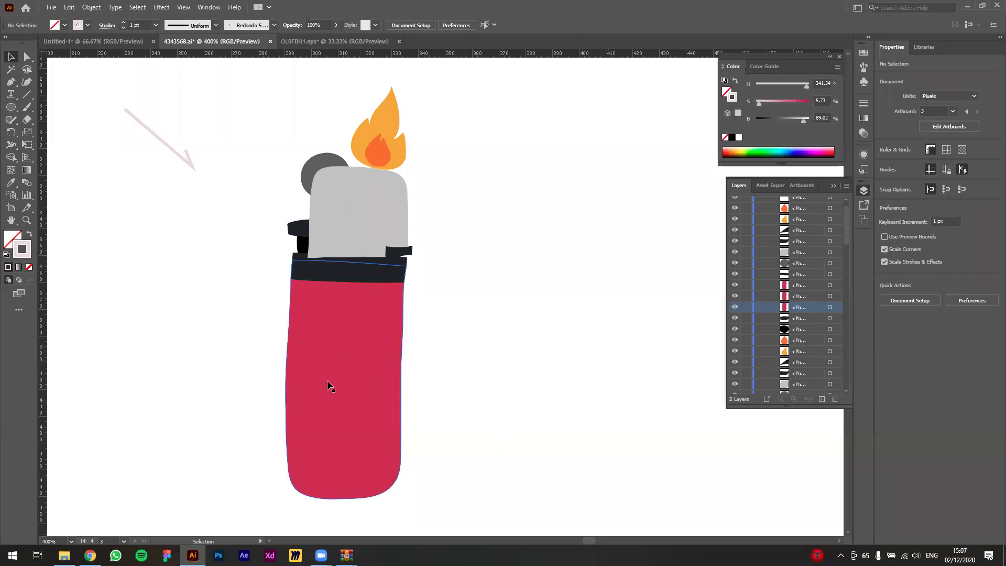
Step: Nudge a front body copy right, darken it to 50% Brightness, and select both bodies
{"action": "left_click", "coordinate": [340, 403]}
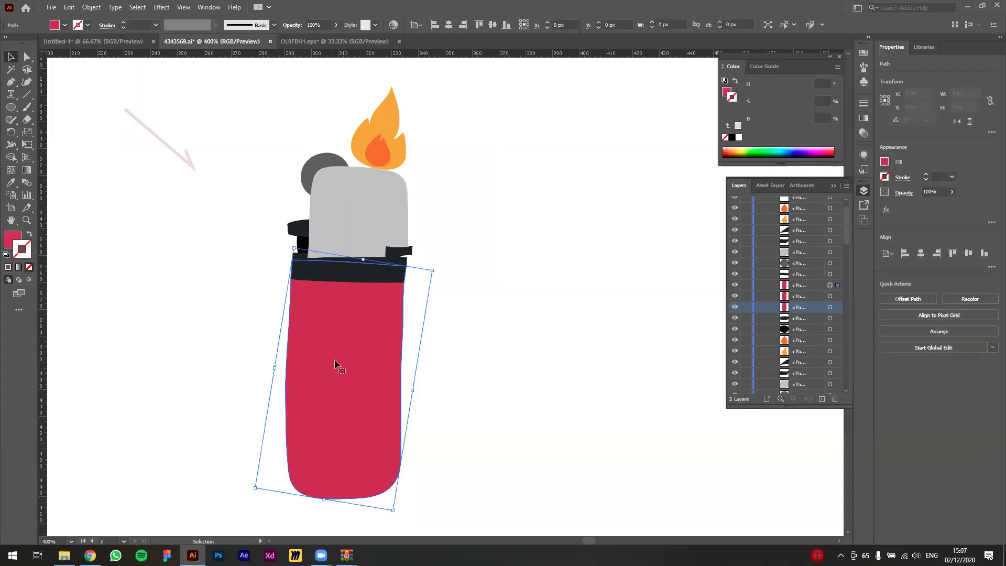
{"action": "left_click", "coordinate": [801, 287]}
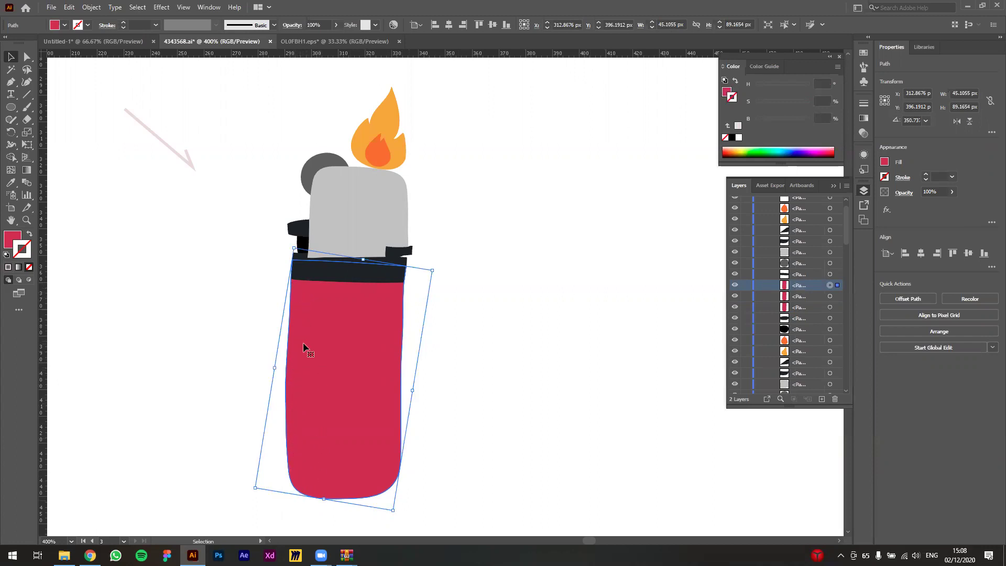
{"action": "left_click_drag", "start_coordinate": [306, 342], "coordinate": [319, 344]}
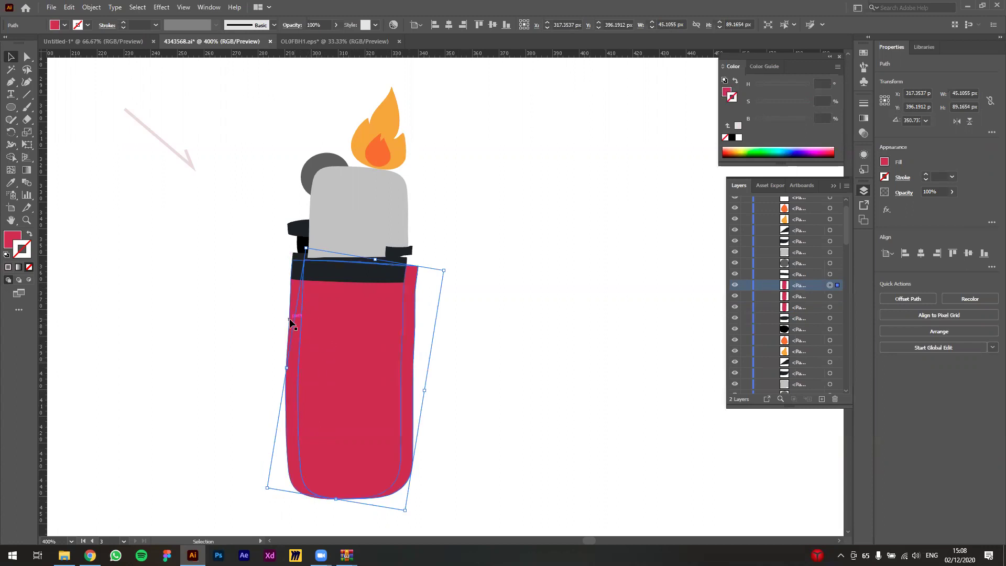
{"action": "key", "text": "x"}
{"action": "left_click_drag", "start_coordinate": [791, 117], "coordinate": [782, 120]}
{"action": "left_click", "coordinate": [589, 220]}
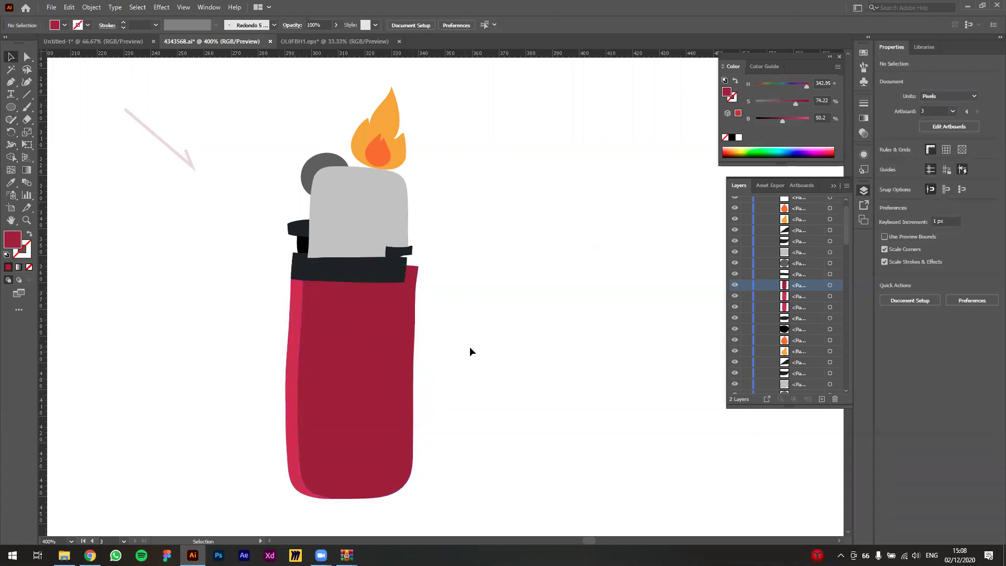
{"action": "left_click", "coordinate": [353, 343]}
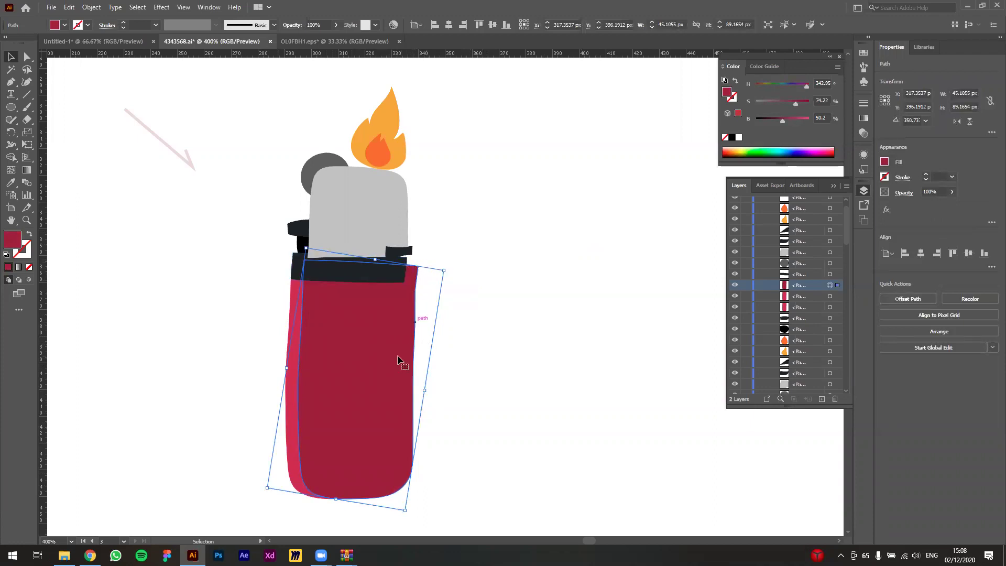
{"action": "left_click", "coordinate": [294, 293], "text": "shift"}
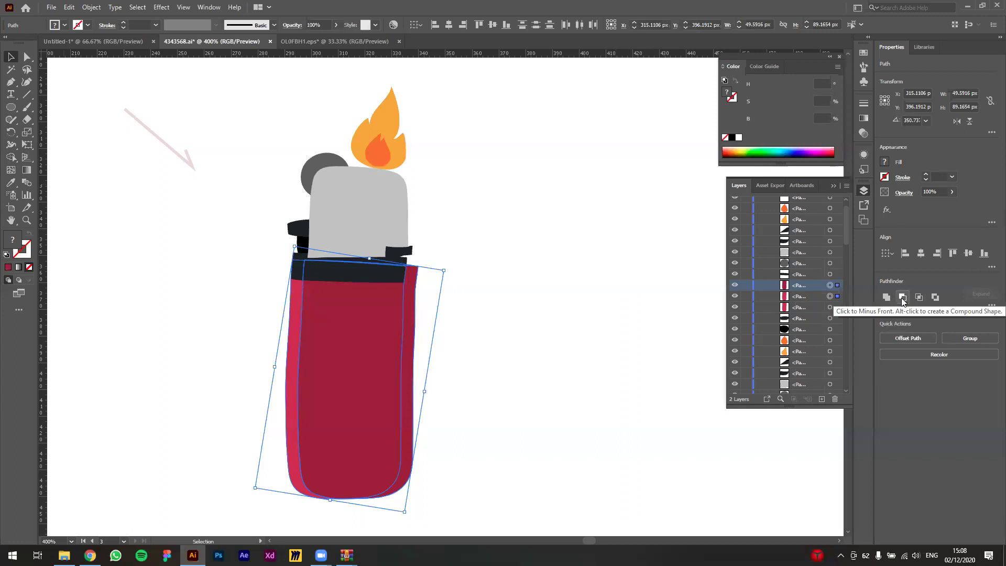
Step: Open the Pathfinder panel from the Window menu and dock it beside the Color panel
{"action": "left_click", "coordinate": [208, 8]}
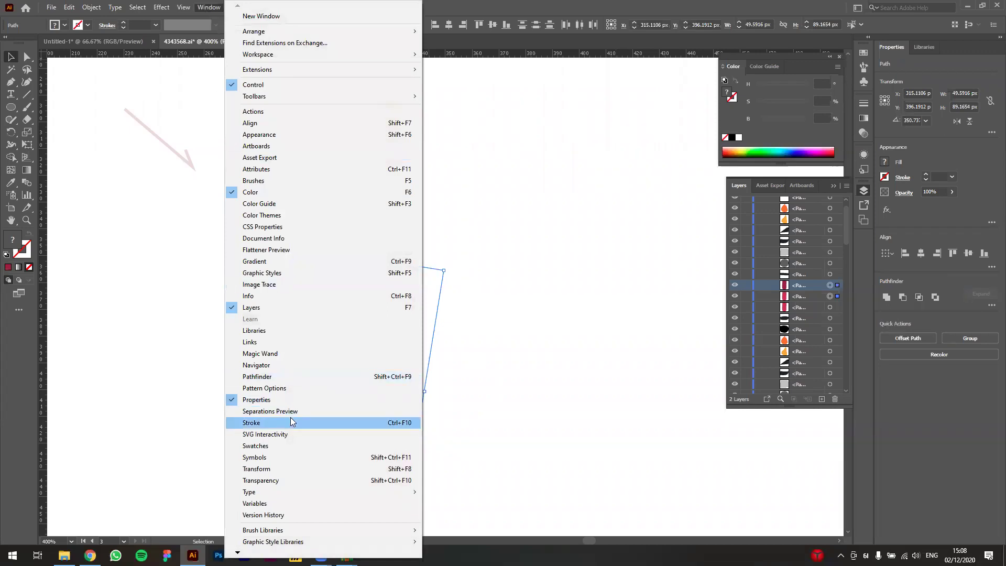
{"action": "left_click", "coordinate": [264, 377]}
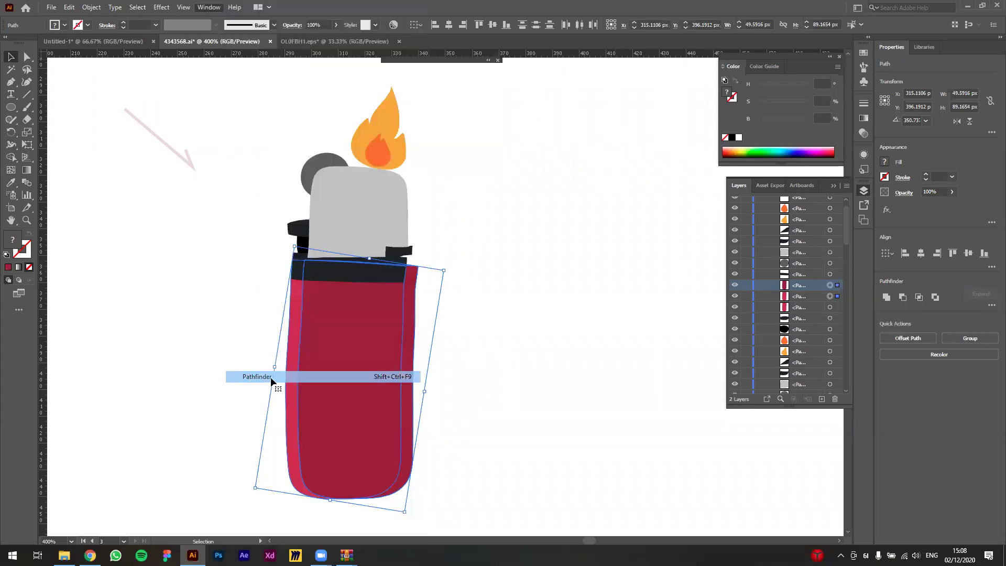
{"action": "left_click_drag", "start_coordinate": [441, 59], "coordinate": [644, 70]}
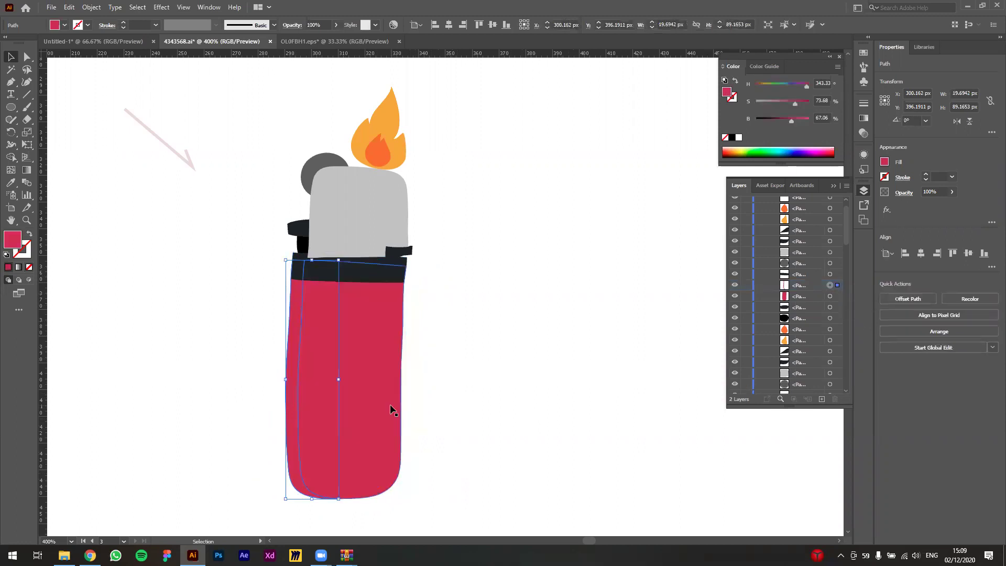
Step: Raise the left body stripe's Brightness to 85.88% so it reads as a pink highlight
{"action": "left_click_drag", "start_coordinate": [296, 307], "coordinate": [193, 298]}
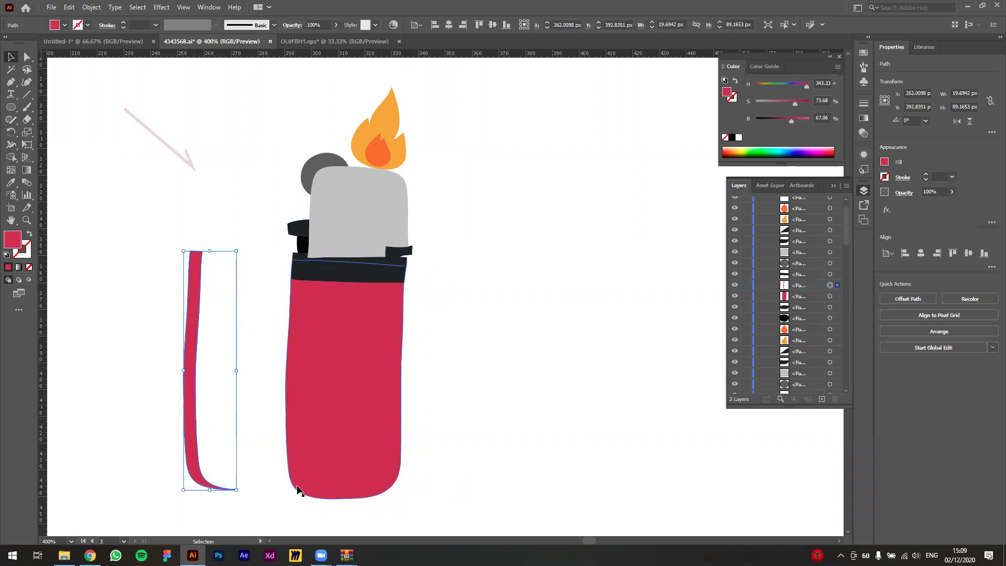
{"action": "key", "text": "ctrl+z"}
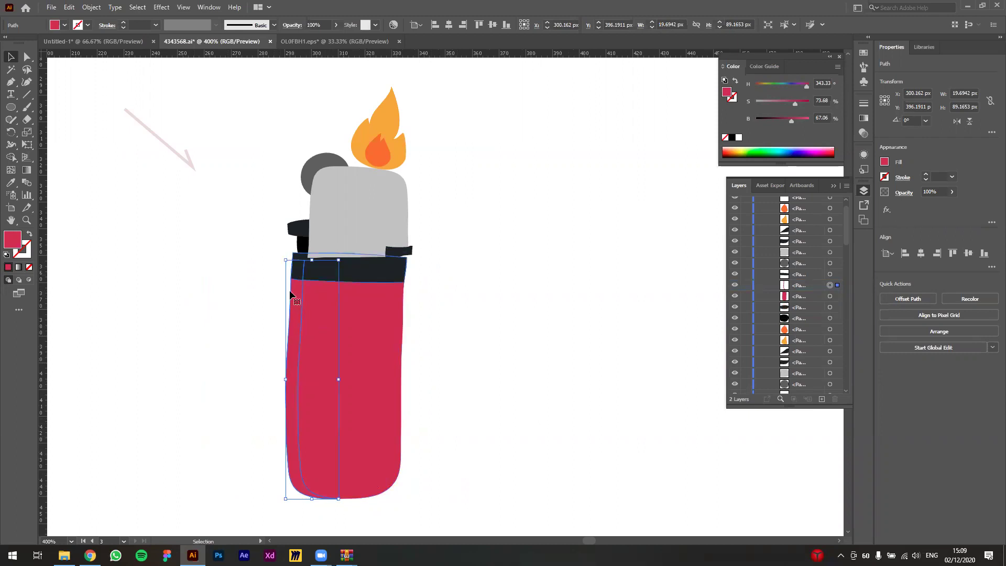
{"action": "left_click_drag", "start_coordinate": [795, 119], "coordinate": [802, 119]}
{"action": "left_click", "coordinate": [660, 230]}
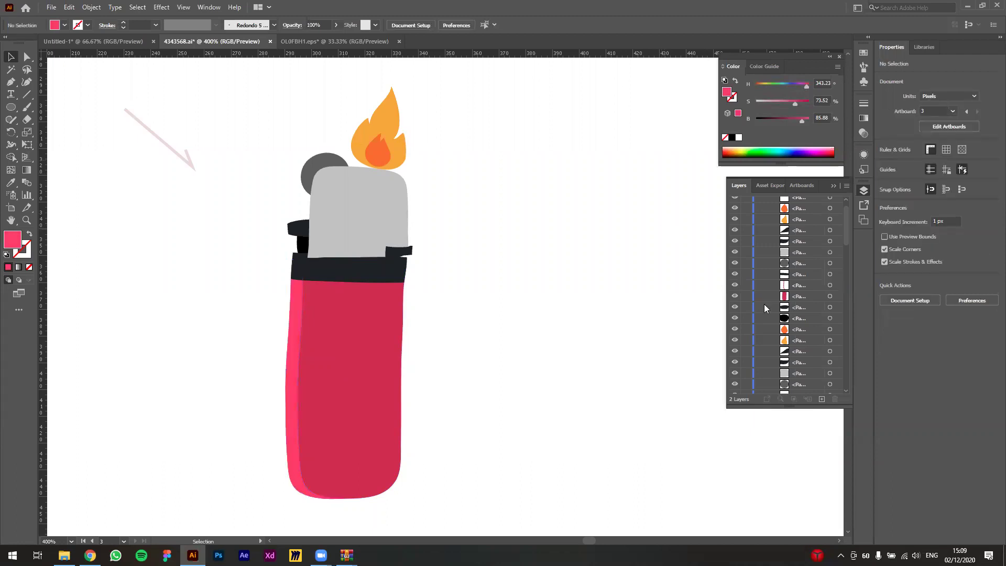
{"action": "left_click", "coordinate": [294, 313]}
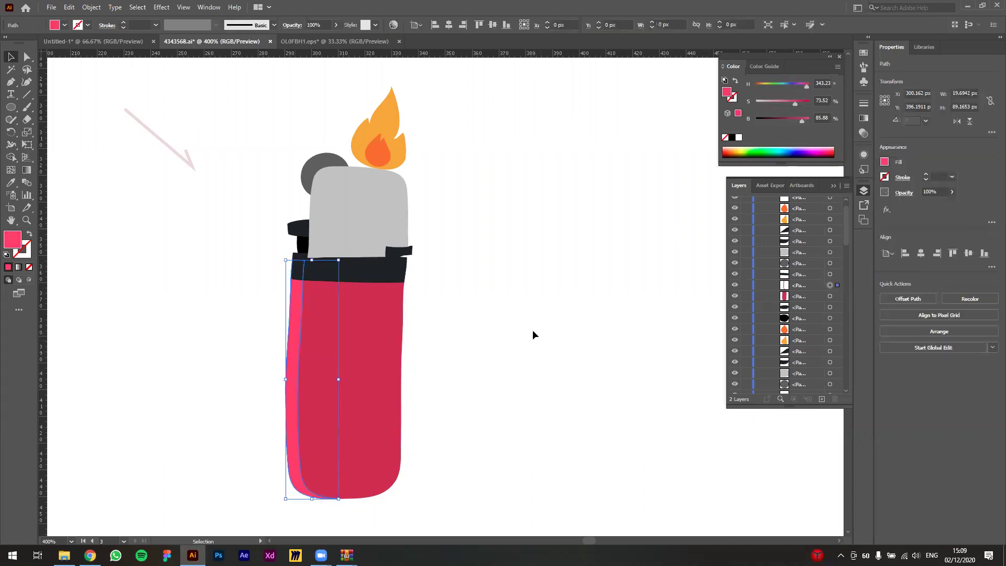
{"action": "left_click", "coordinate": [533, 331]}
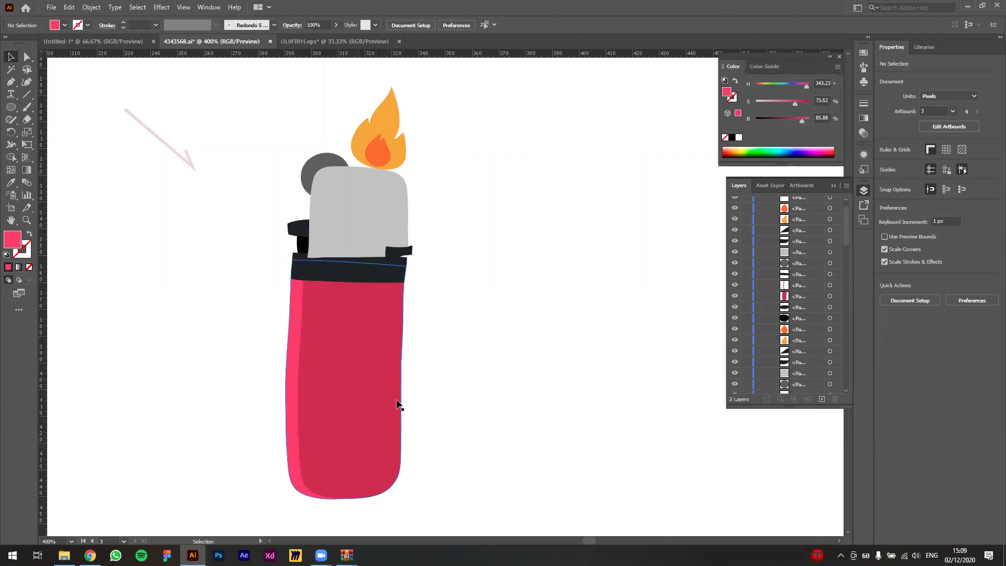
{"action": "left_click", "coordinate": [377, 361]}
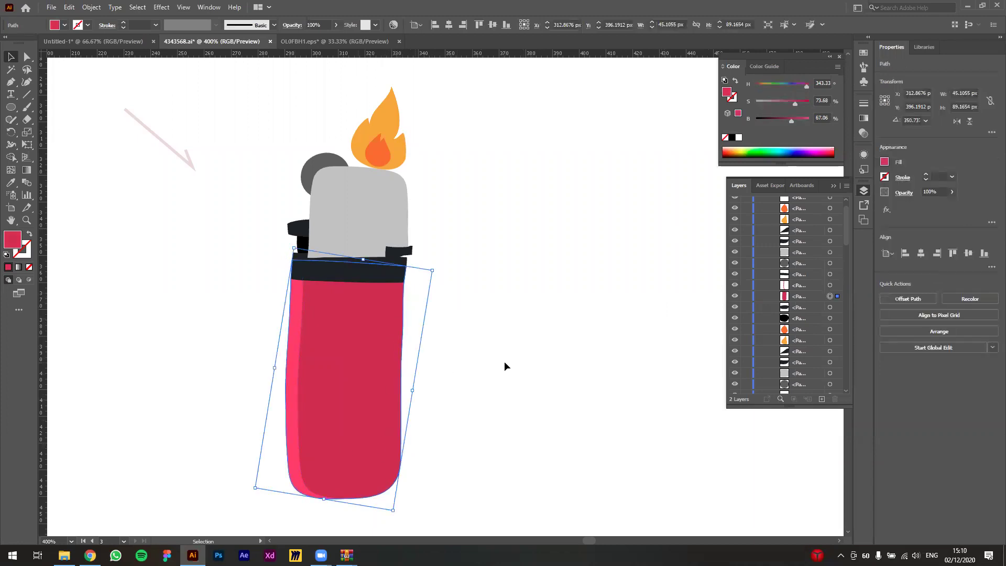
Step: Paste two copies of the lighter body in front and shift the top copy left
{"action": "key", "text": "a"}
{"action": "key", "text": "ctrl+c"}
{"action": "key", "text": "ctrl+f"}
{"action": "key", "text": "ctrl+f"}
{"action": "key", "text": "v"}
{"action": "left_click_drag", "start_coordinate": [383, 360], "coordinate": [367, 360]}
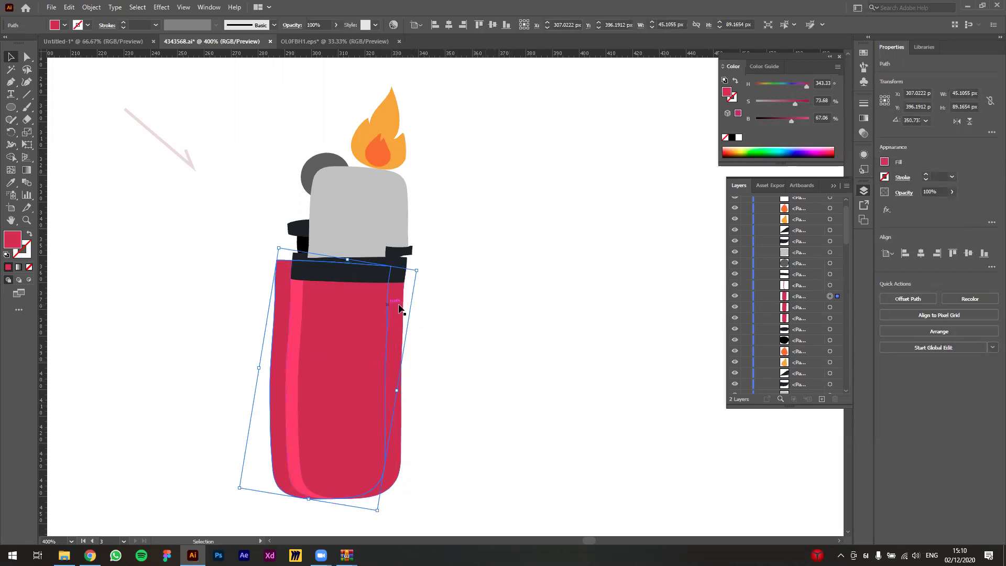
{"action": "key", "text": "Right"}
{"action": "key", "text": "Right"}
{"action": "key", "text": "Right"}
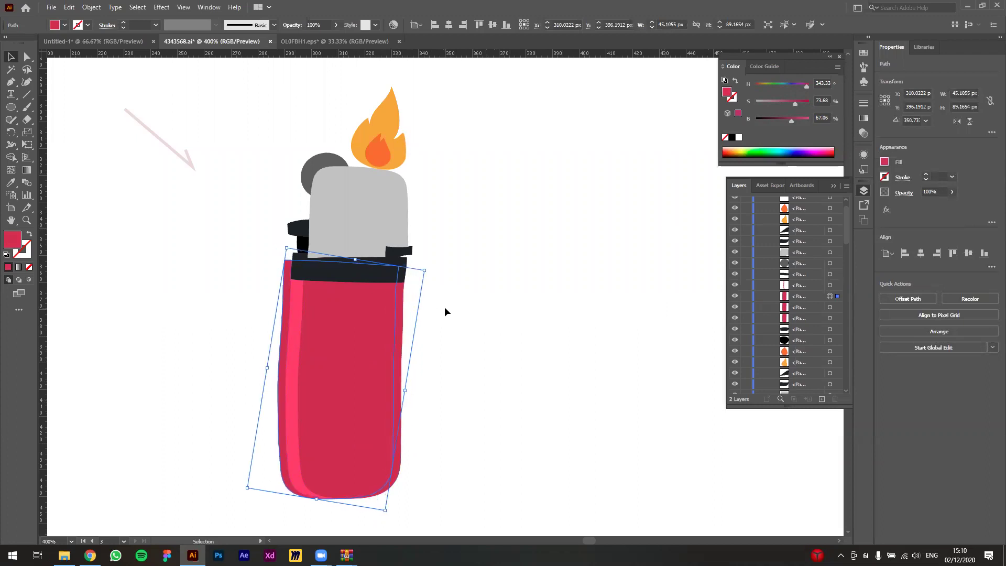
Step: Cut the right-edge sliver with Minus Front, darken it to brightness 43, and isolate it
{"action": "left_click", "coordinate": [402, 296], "text": "shift"}
{"action": "left_click", "coordinate": [631, 398], "text": "shift"}
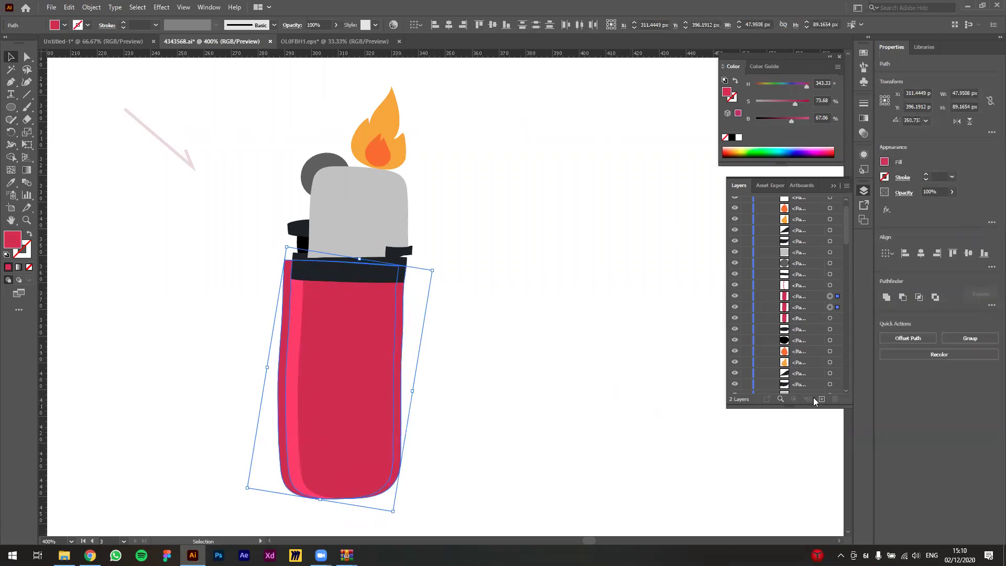
{"action": "left_click", "coordinate": [902, 297]}
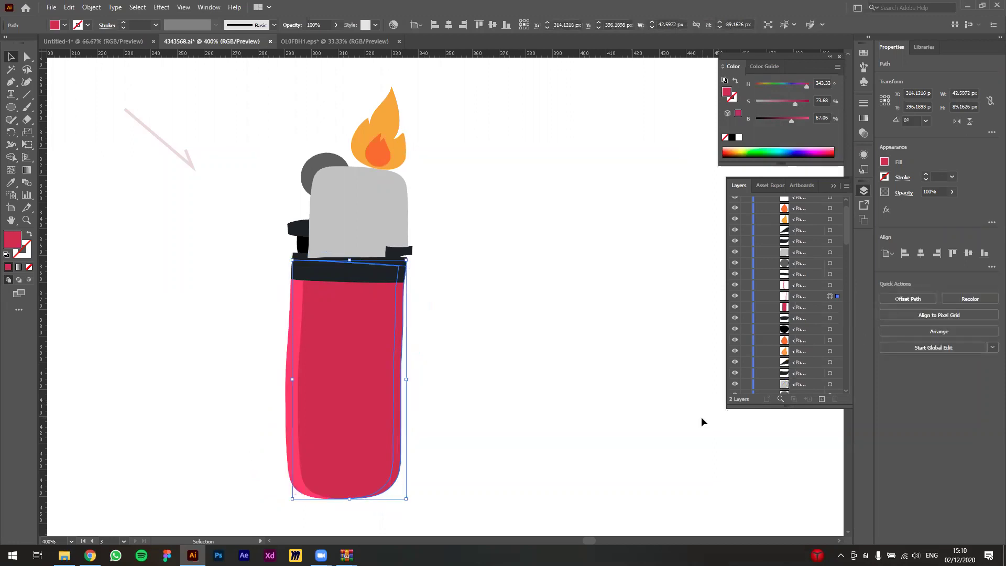
{"action": "left_click_drag", "start_coordinate": [787, 119], "coordinate": [778, 120]}
{"action": "left_click", "coordinate": [603, 407]}
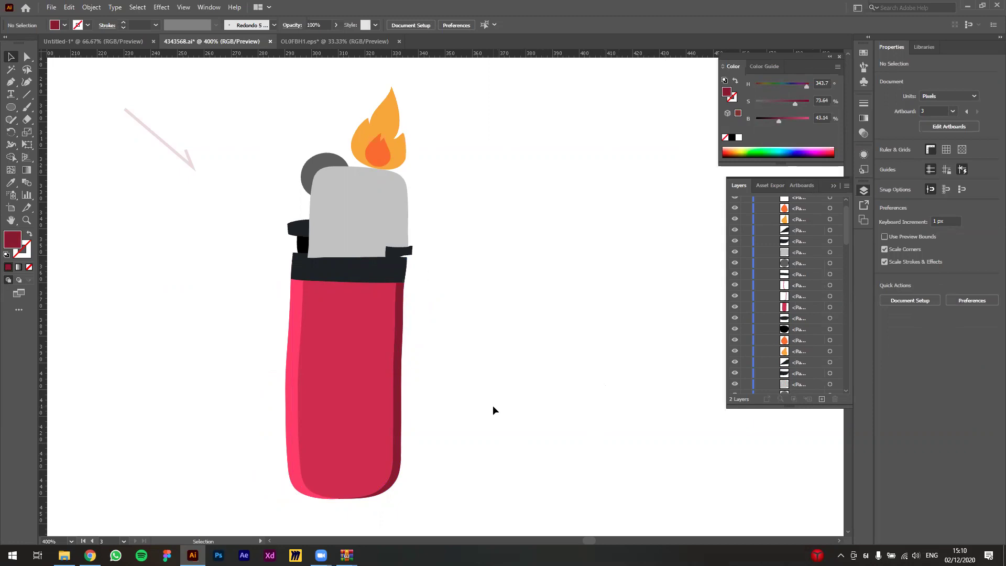
{"action": "left_click", "coordinate": [406, 349]}
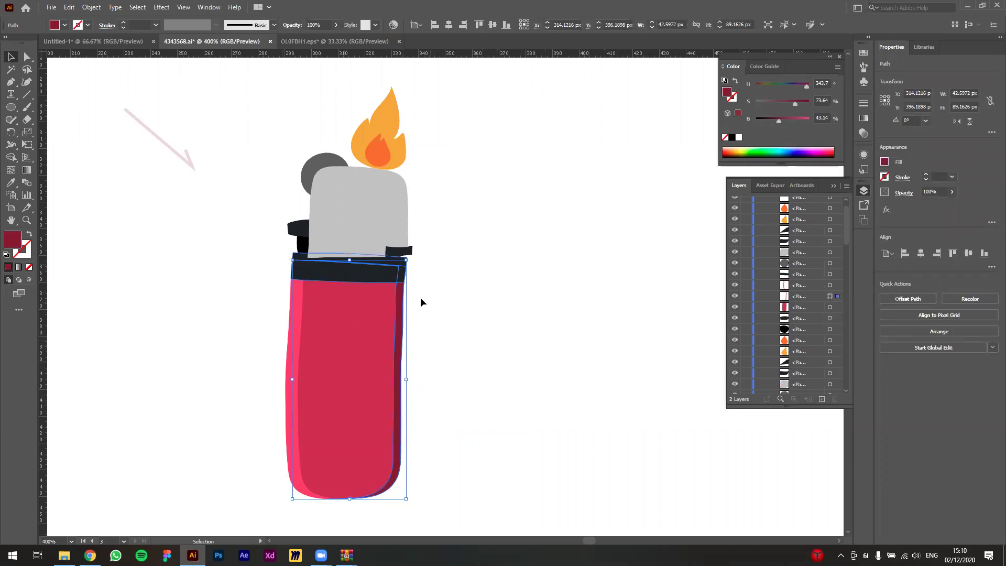
{"action": "double_click", "coordinate": [398, 322]}
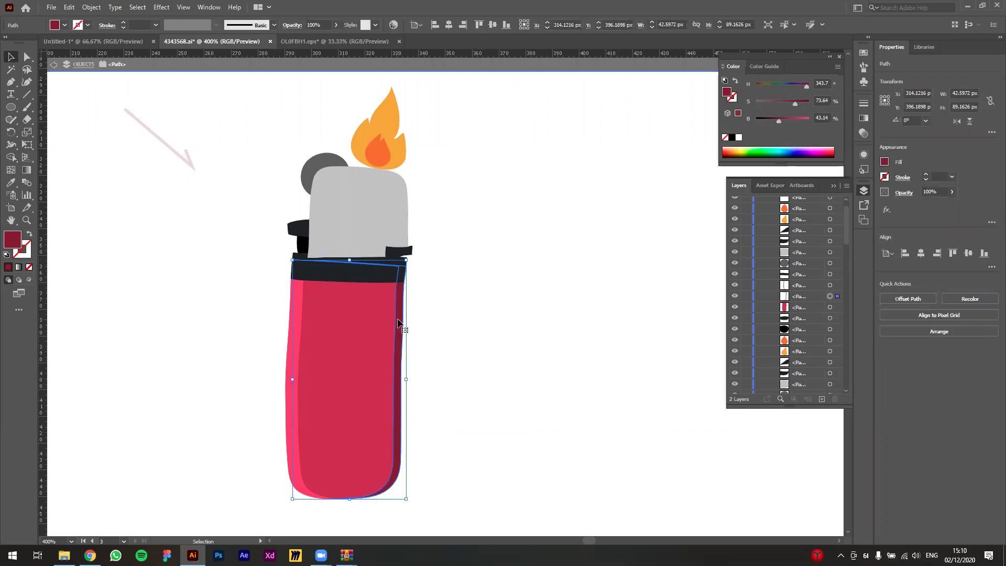
Step: Delete the shading strip's top-edge anchor points with Direct Selection
{"action": "left_click", "coordinate": [556, 341]}
{"action": "scroll", "coordinate": [404, 343], "scroll_direction": "up", "scroll_amount": 1}
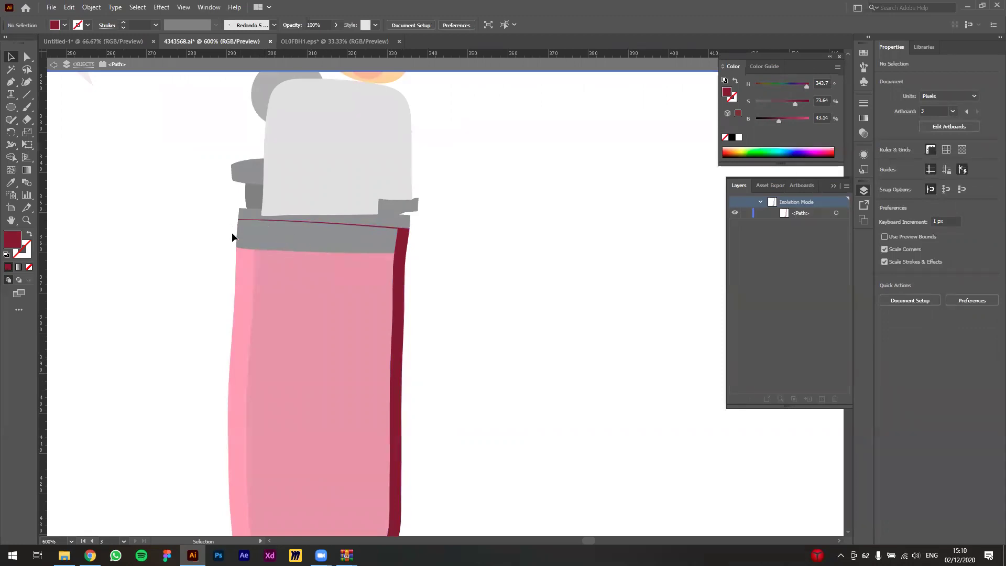
{"action": "left_click", "coordinate": [406, 251]}
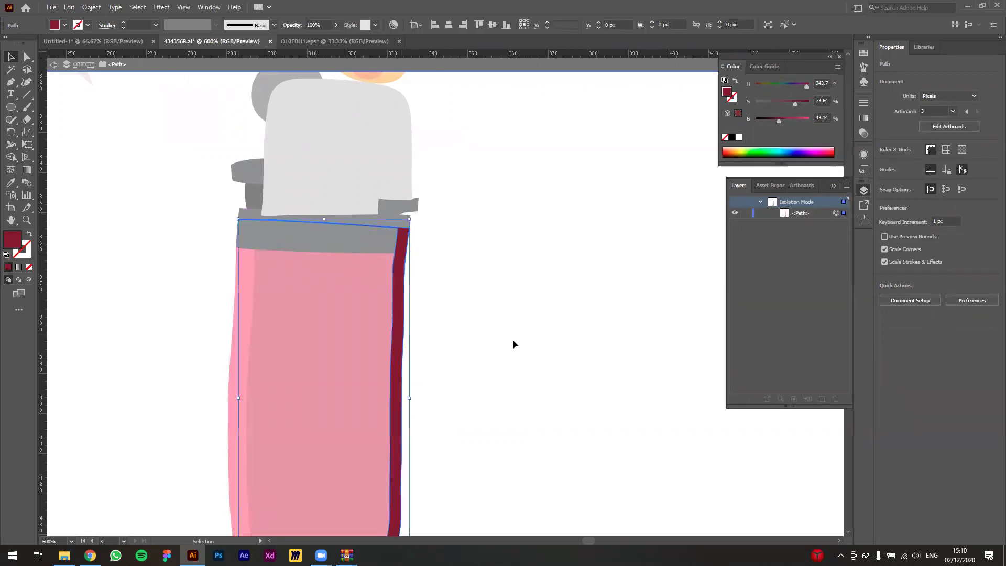
{"action": "left_click", "coordinate": [27, 56]}
{"action": "left_click_drag", "start_coordinate": [179, 191], "coordinate": [364, 251]}
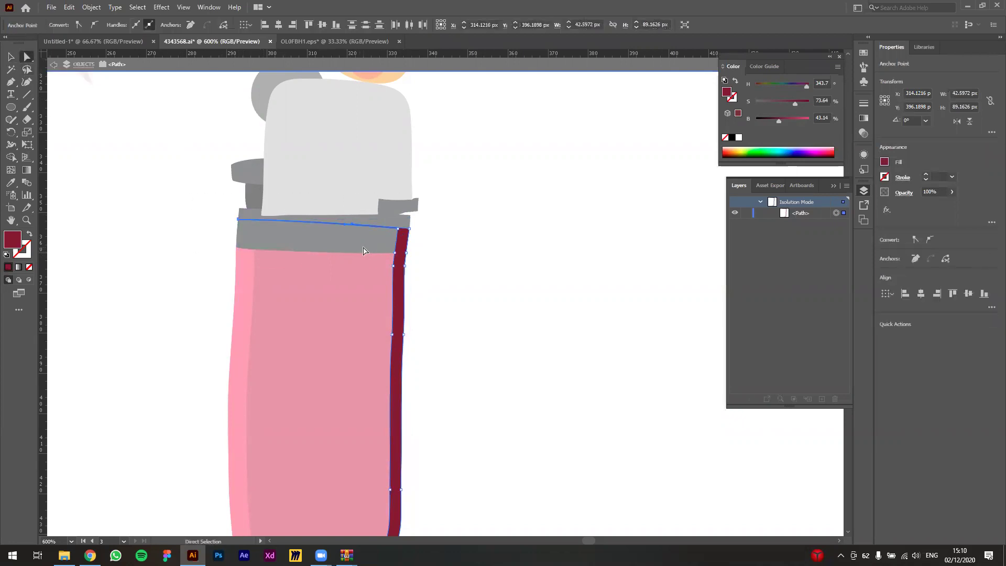
{"action": "key", "text": "Delete"}
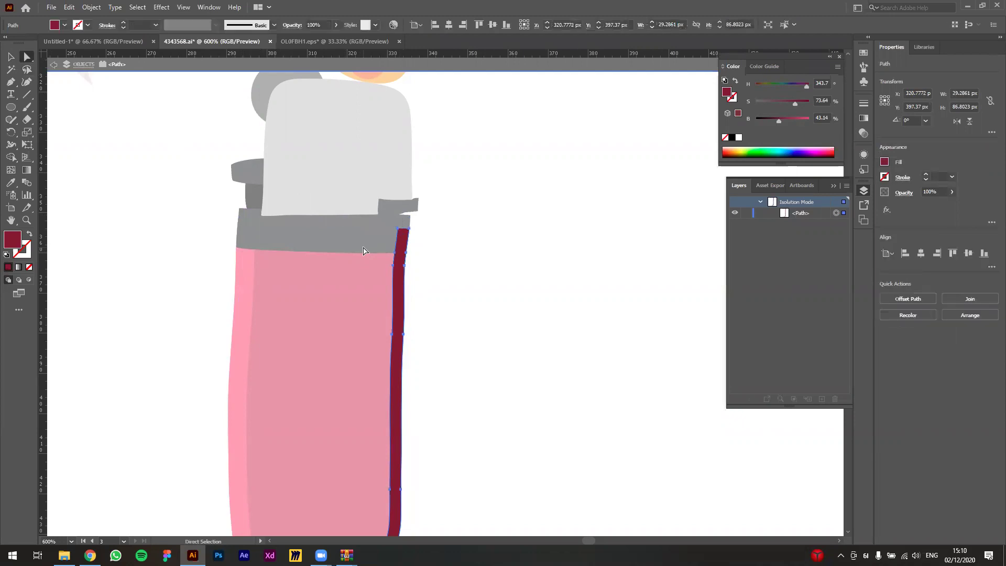
Step: Exit isolation mode and check the body's shading in the full artwork
{"action": "key", "text": "v"}
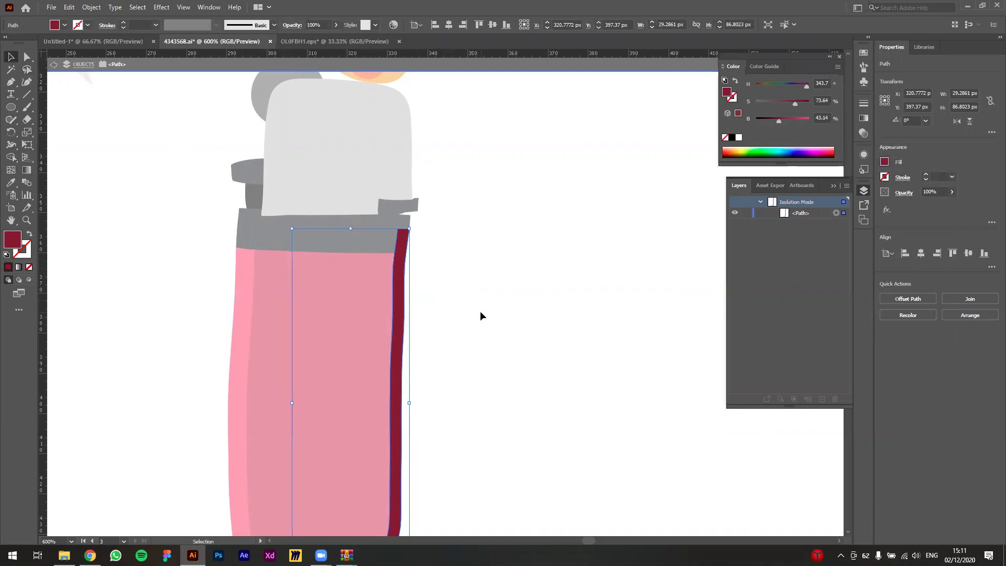
{"action": "double_click", "coordinate": [482, 307]}
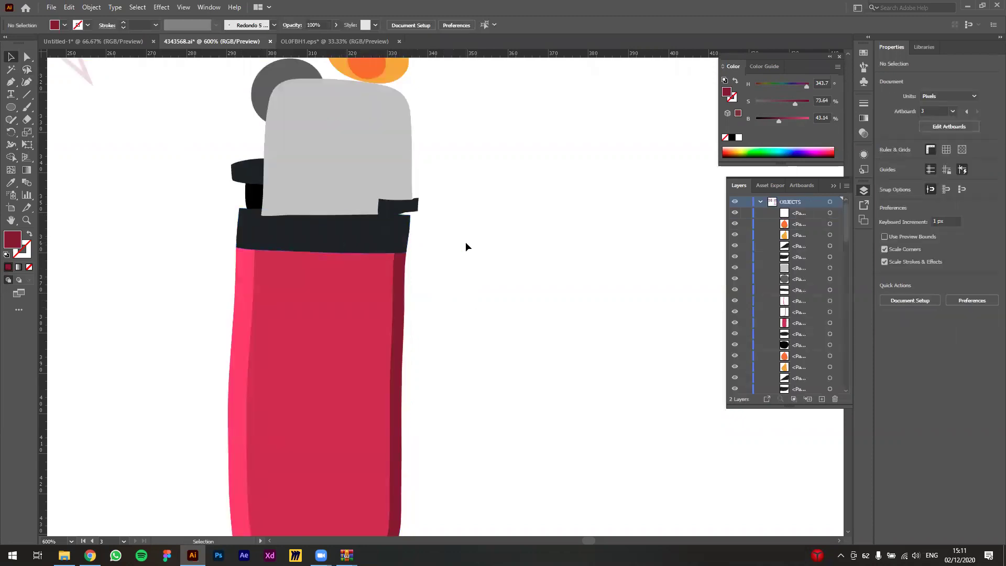
{"action": "left_click", "coordinate": [340, 300]}
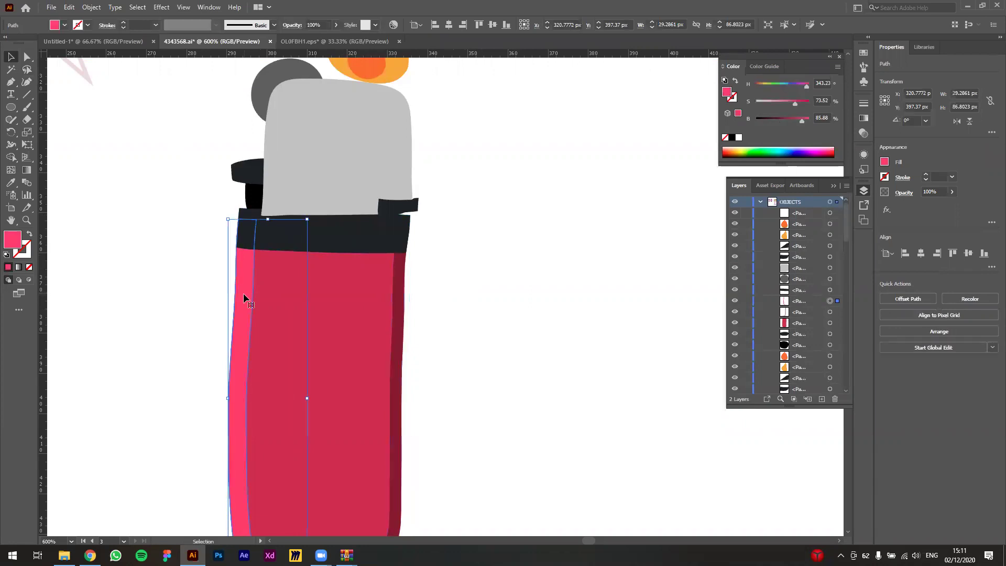
{"action": "left_click", "coordinate": [495, 307]}
{"action": "scroll", "coordinate": [503, 309], "scroll_direction": "down", "scroll_amount": 2}
Step: Paste a copy of the grey cap in front, shift it right, and subtract it with Minus Front
{"action": "left_click_drag", "start_coordinate": [515, 308], "coordinate": [478, 307]}
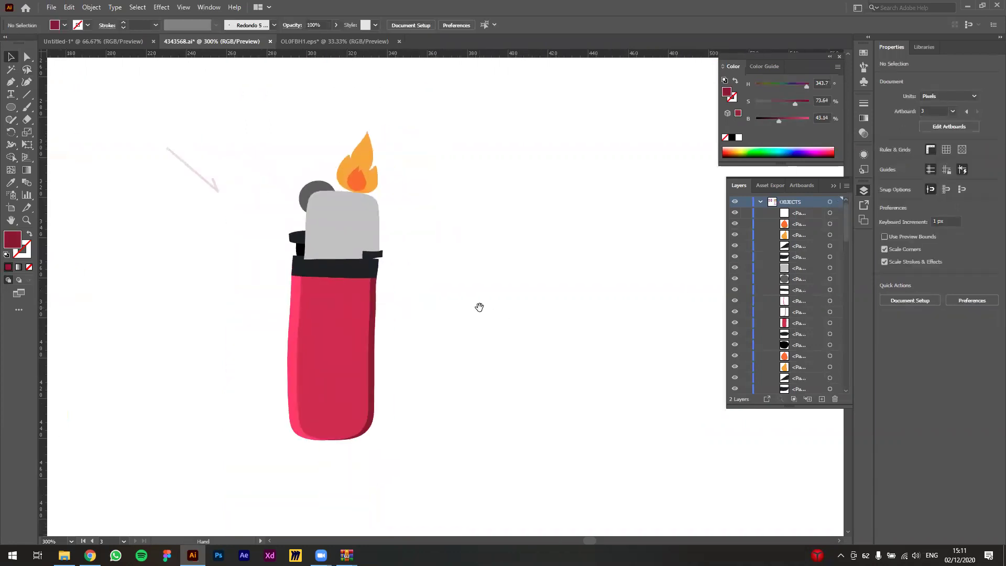
{"action": "left_click", "coordinate": [375, 304]}
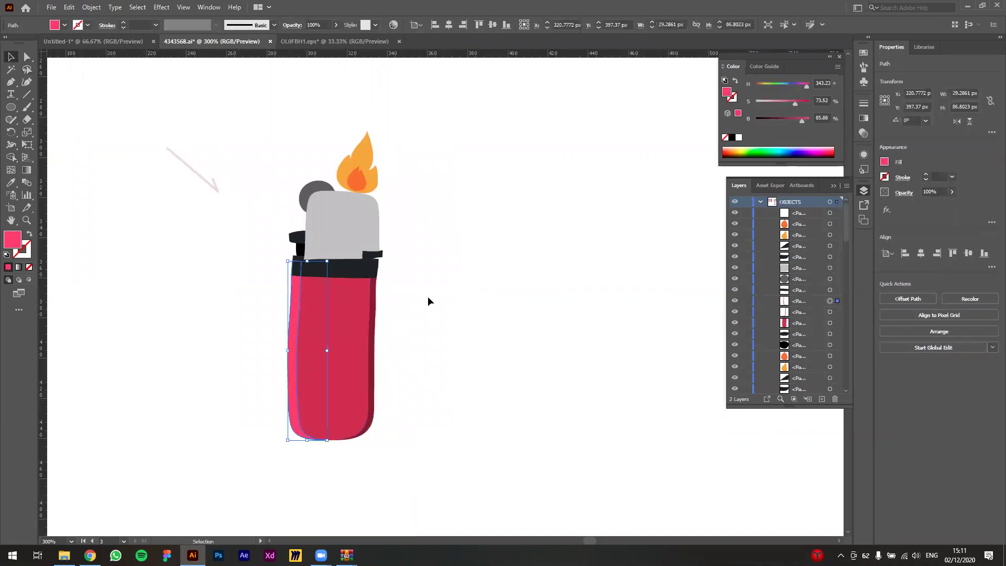
{"action": "scroll", "coordinate": [364, 274], "scroll_direction": "up", "scroll_amount": 1}
{"action": "left_click", "coordinate": [330, 233]}
{"action": "scroll", "coordinate": [332, 236], "scroll_direction": "up", "scroll_amount": 2}
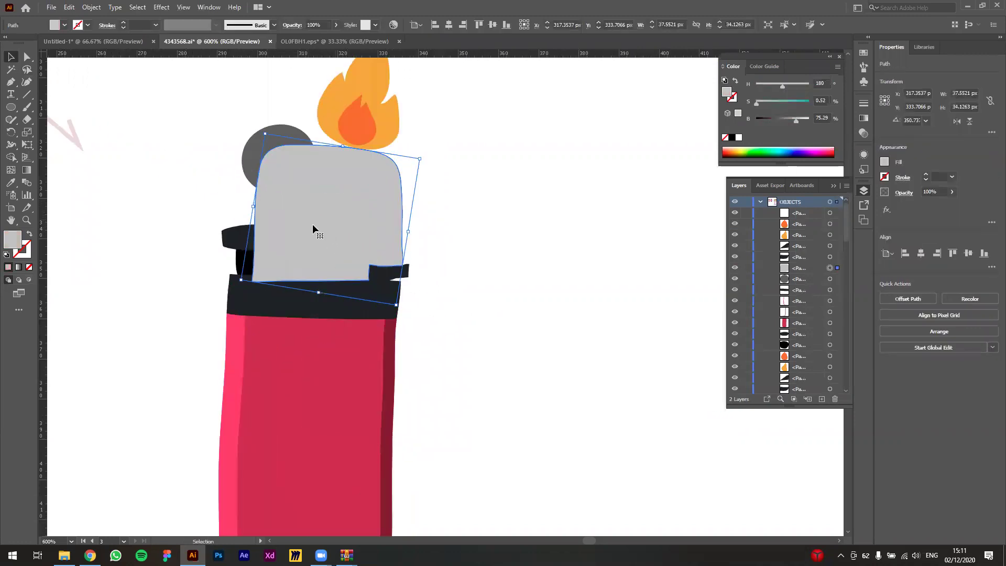
{"action": "left_click_drag", "start_coordinate": [451, 253], "coordinate": [475, 275]}
{"action": "key", "text": "ctrl+c"}
{"action": "key", "text": "ctrl+f"}
{"action": "key", "text": "ctrl+f"}
{"action": "left_click_drag", "start_coordinate": [318, 242], "coordinate": [329, 241]}
{"action": "left_click", "coordinate": [284, 203], "text": "shift"}
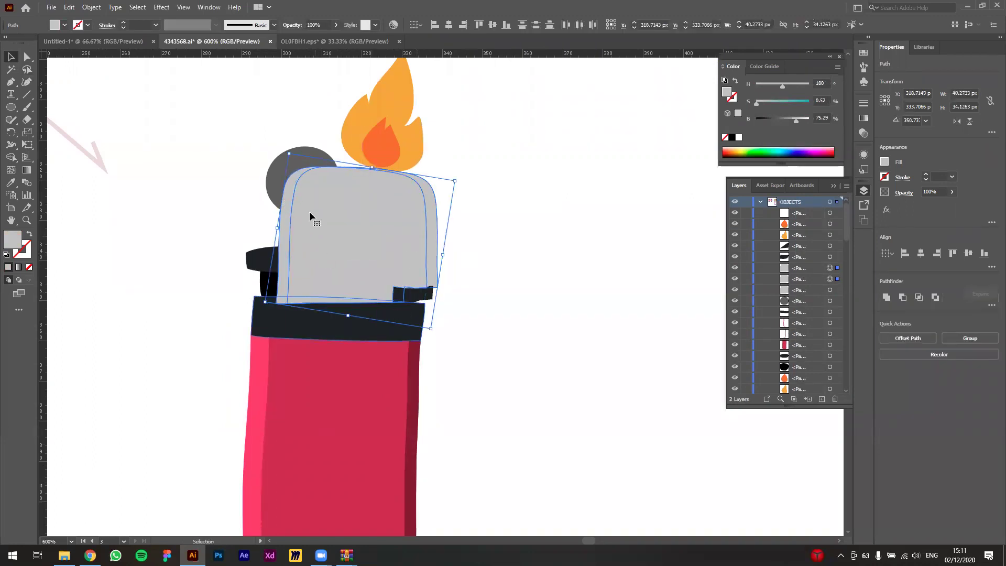
{"action": "left_click", "coordinate": [901, 298]}
Step: Lighten the cap's left sliver into a grey highlight
{"action": "left_click_drag", "start_coordinate": [795, 122], "coordinate": [801, 121]}
{"action": "left_click", "coordinate": [617, 400]}
{"action": "scroll", "coordinate": [618, 422], "scroll_direction": "down", "scroll_amount": 1}
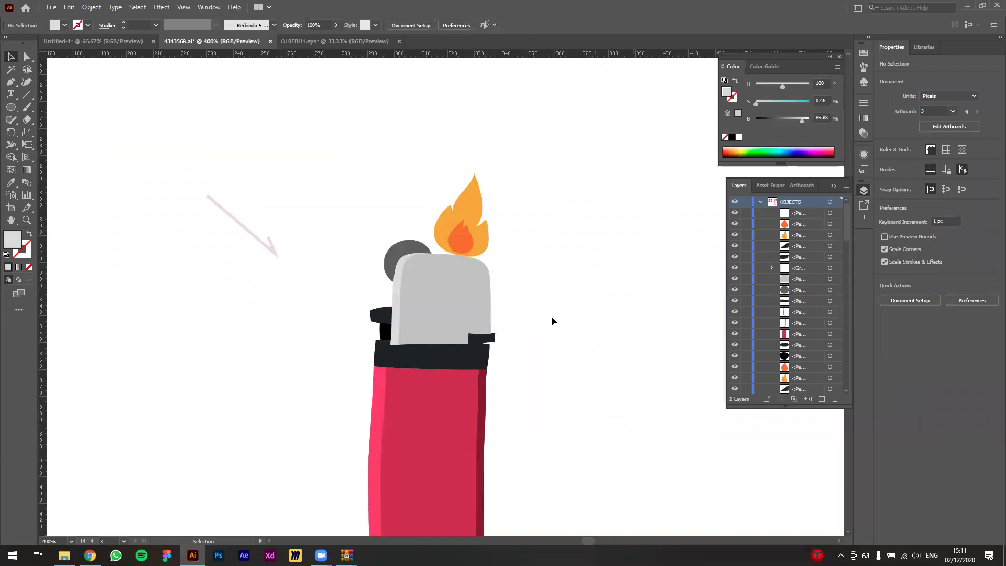
{"action": "scroll", "coordinate": [524, 309], "scroll_direction": "up", "scroll_amount": 1}
Step: Nudge the cap shade left, combine it with the back cap via Pathfinder, and darken it to 63.92
{"action": "left_click", "coordinate": [457, 288]}
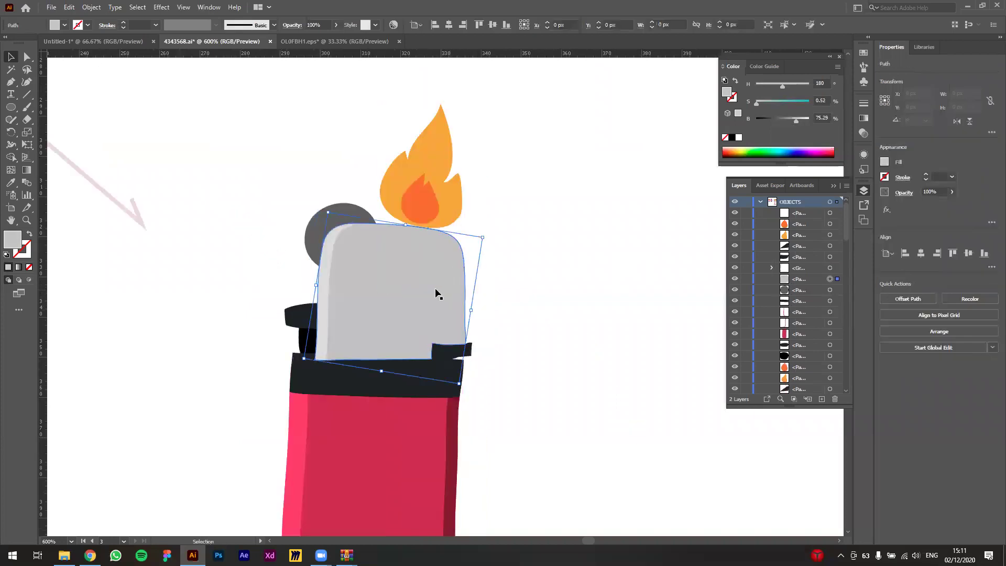
{"action": "key", "text": "a"}
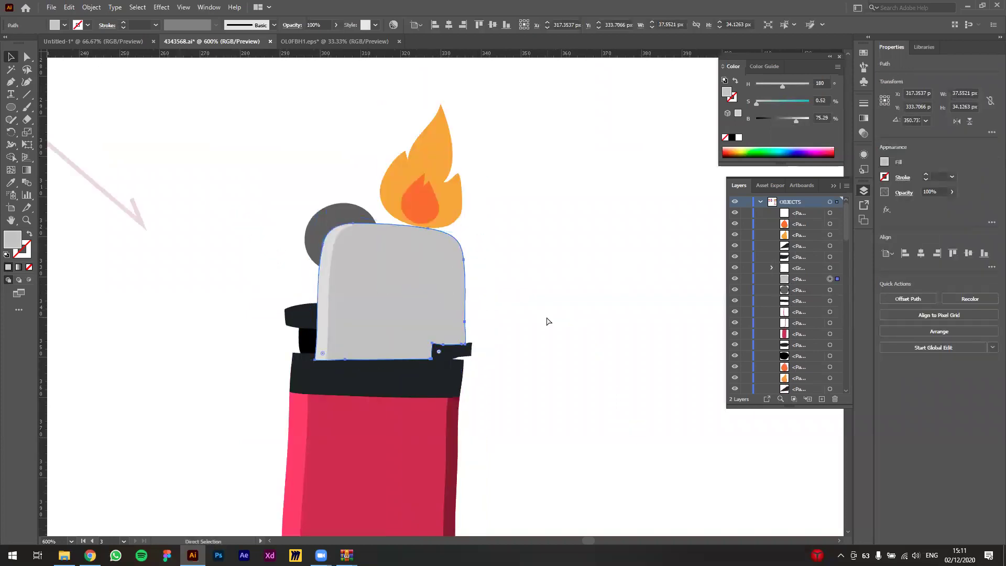
{"action": "key", "text": "v"}
{"action": "mouse_move", "coordinate": [454, 306]}
{"action": "left_mouse_down"}
{"action": "mouse_move", "coordinate": [438, 299]}
{"action": "mouse_move", "coordinate": [462, 297]}
{"action": "left_mouse_up"}
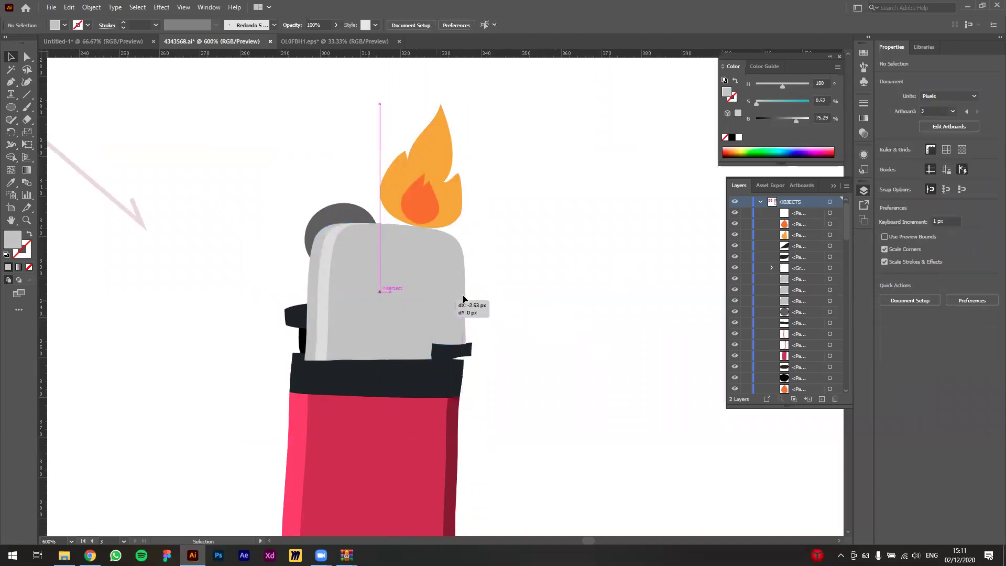
{"action": "left_click", "coordinate": [460, 278], "text": "shift"}
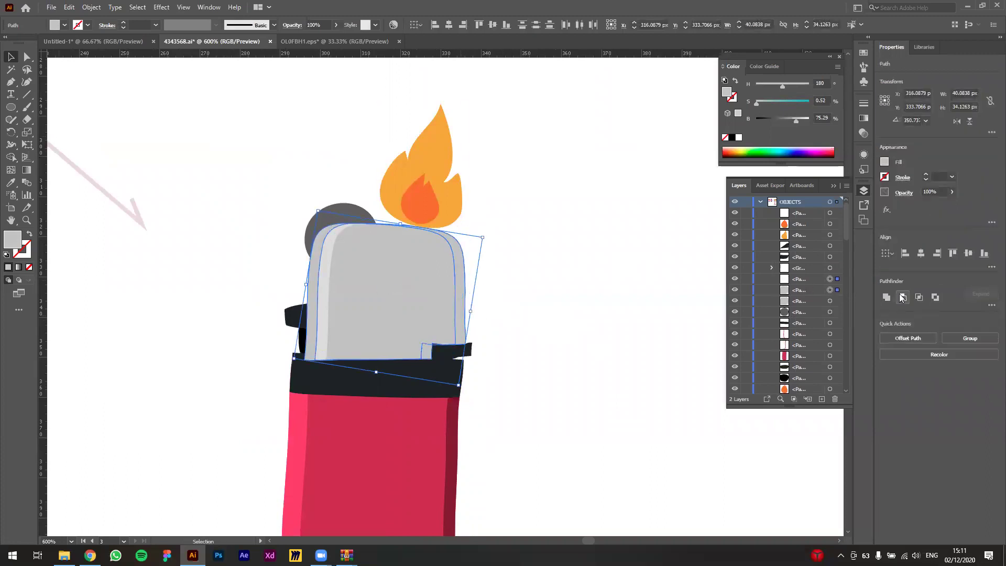
{"action": "left_click", "coordinate": [902, 297]}
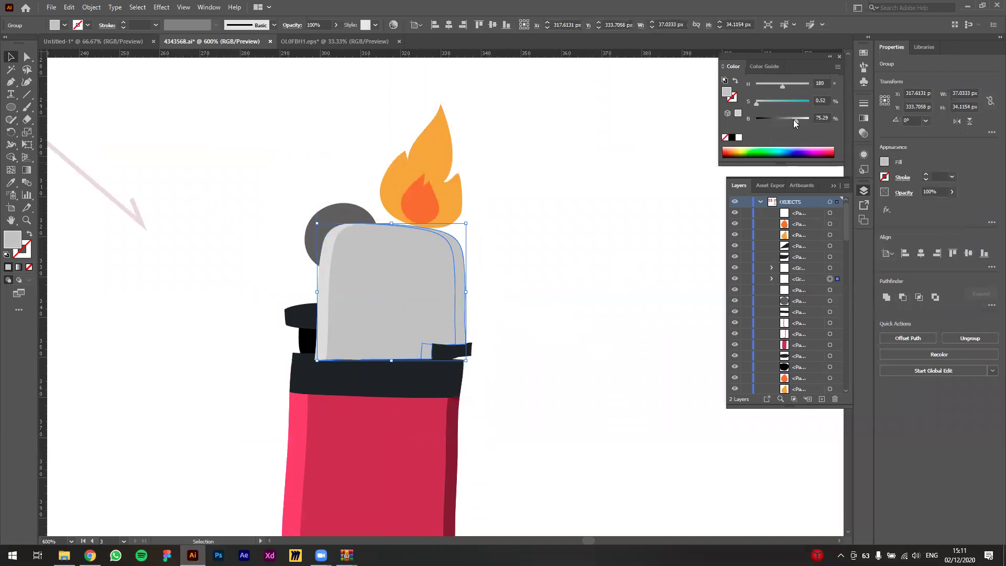
{"action": "left_click_drag", "start_coordinate": [793, 120], "coordinate": [790, 120]}
{"action": "left_click", "coordinate": [621, 247]}
{"action": "scroll", "coordinate": [602, 379], "scroll_direction": "down", "scroll_amount": 1}
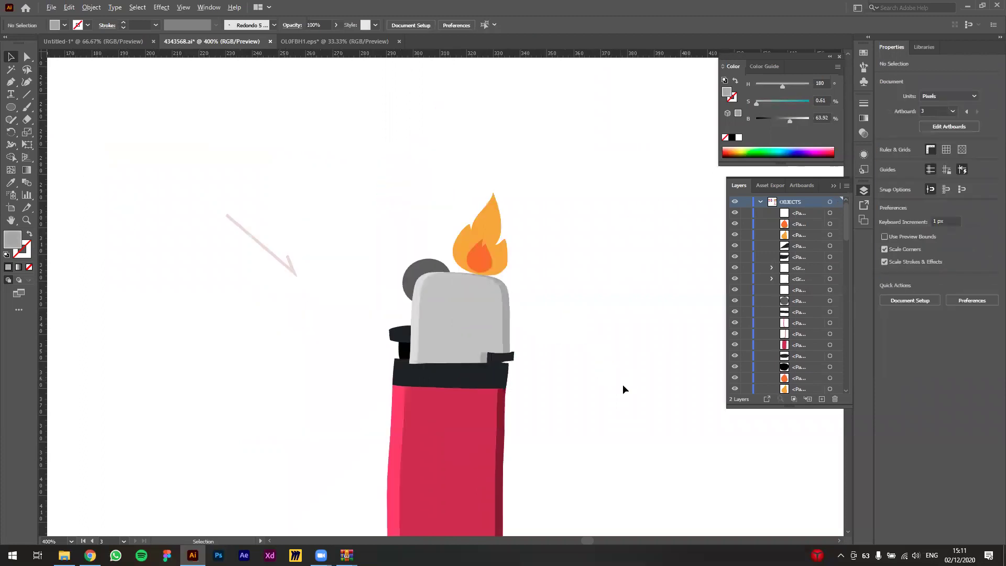
{"action": "scroll", "coordinate": [611, 388], "scroll_direction": "up", "scroll_amount": 1}
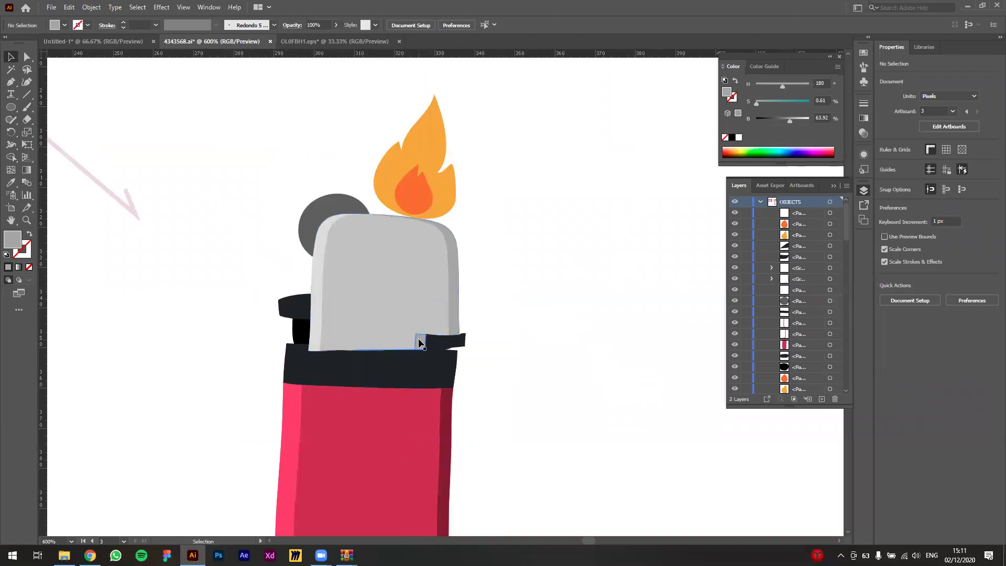
Step: Delete the small stray piece near the striker from inside the cap group
{"action": "double_click", "coordinate": [420, 343]}
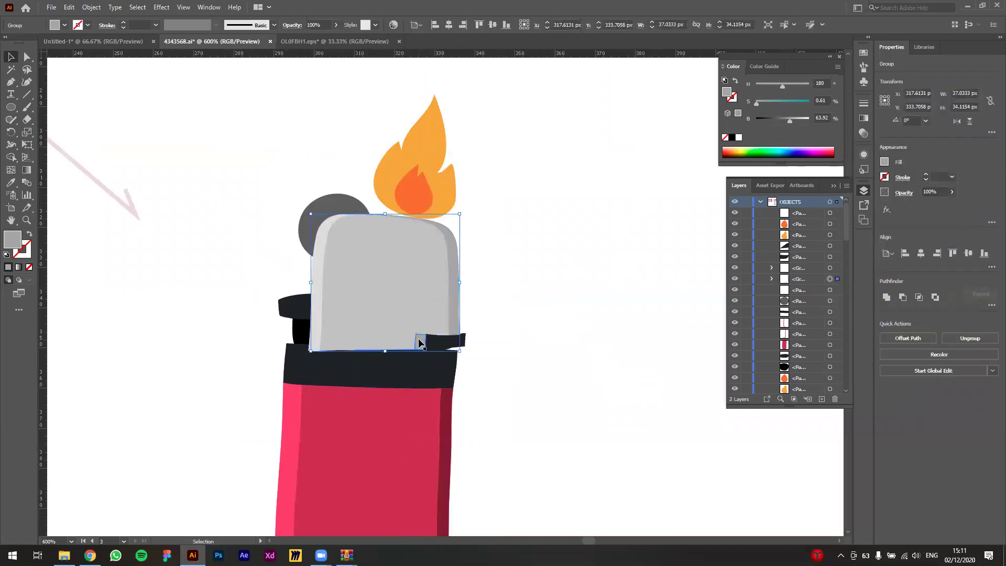
{"action": "left_click", "coordinate": [420, 344]}
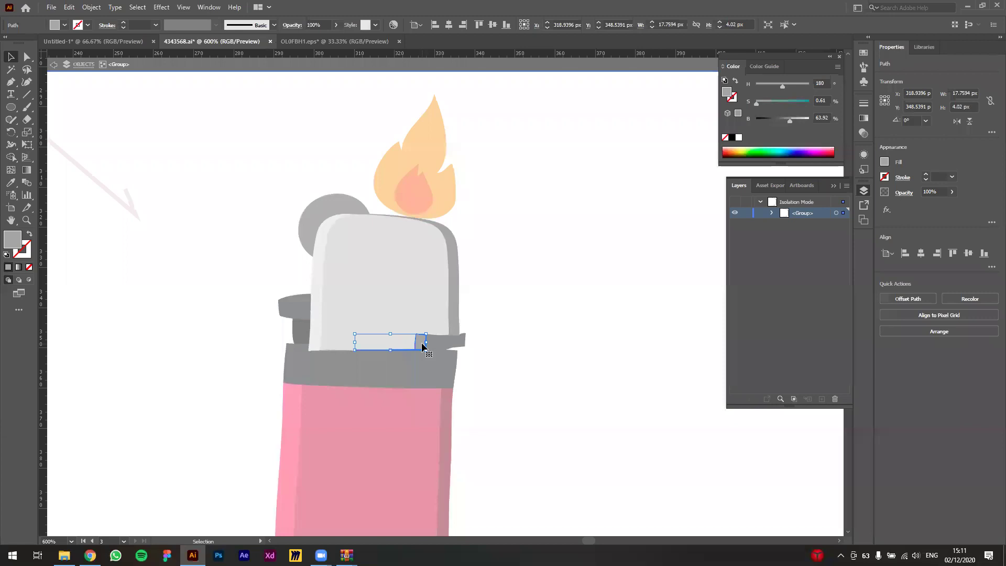
{"action": "key", "text": "Delete"}
{"action": "double_click", "coordinate": [566, 330]}
{"action": "scroll", "coordinate": [584, 395], "scroll_direction": "down", "scroll_amount": 1}
{"action": "left_click_drag", "start_coordinate": [577, 443], "coordinate": [552, 351]}
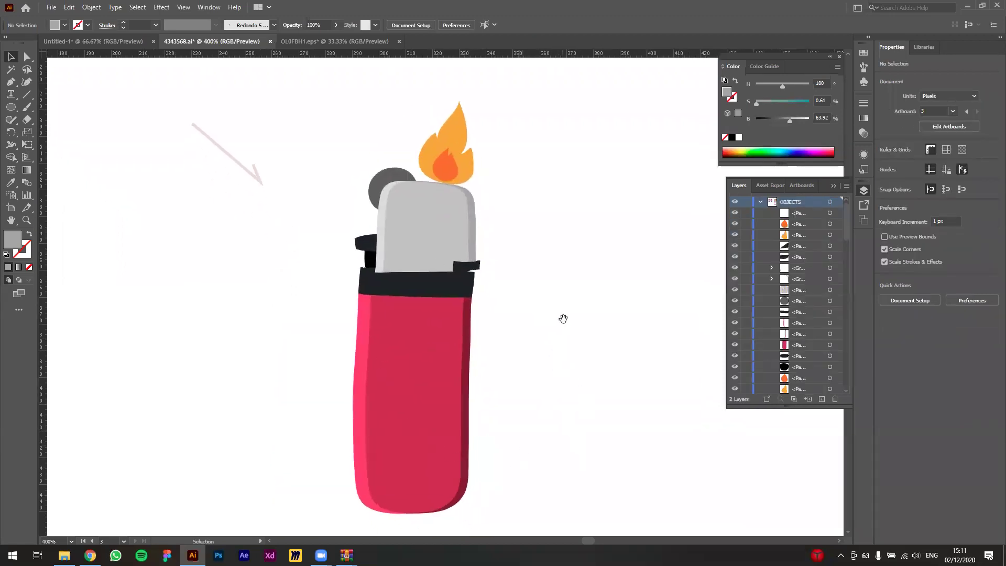
Step: Copy the striker wheel circle, offset it left and down, and cut a crescent with Minus Front
{"action": "scroll", "coordinate": [563, 318], "scroll_direction": "up", "scroll_amount": 3}
{"action": "scroll", "coordinate": [450, 275], "scroll_direction": "up", "scroll_amount": 2}
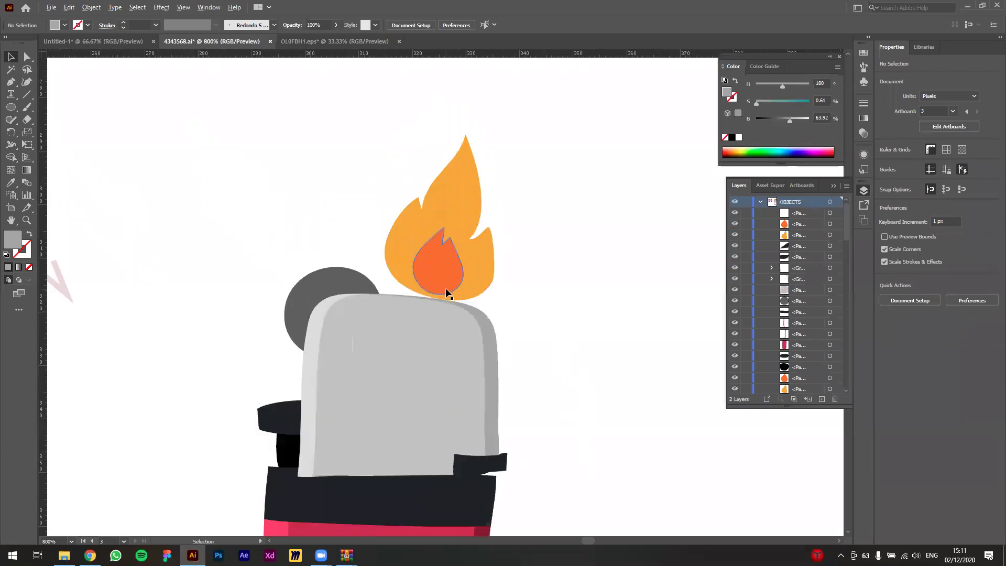
{"action": "left_click", "coordinate": [333, 278]}
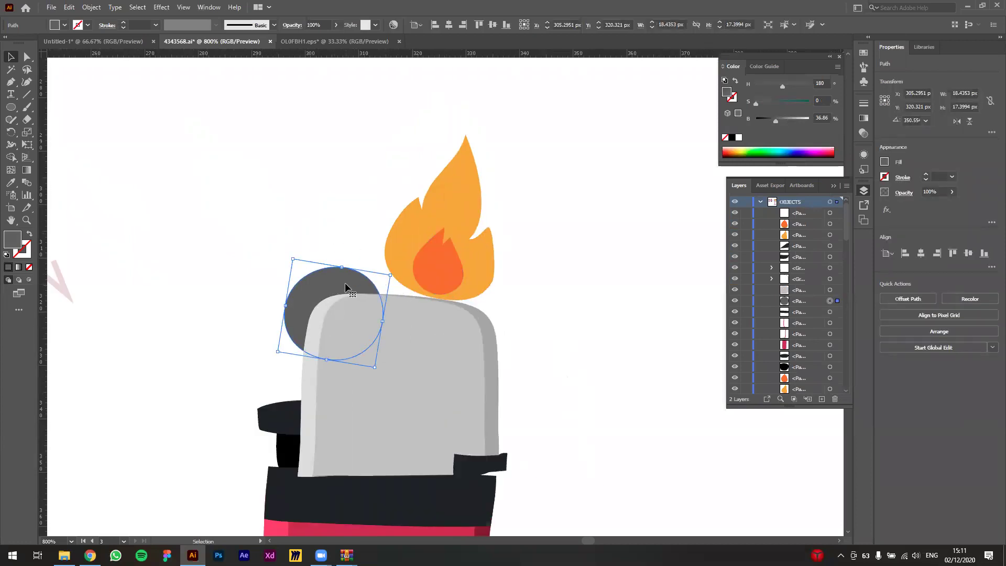
{"action": "key", "text": "a"}
{"action": "key", "text": "ctrl+f"}
{"action": "key", "text": "ctrl+f"}
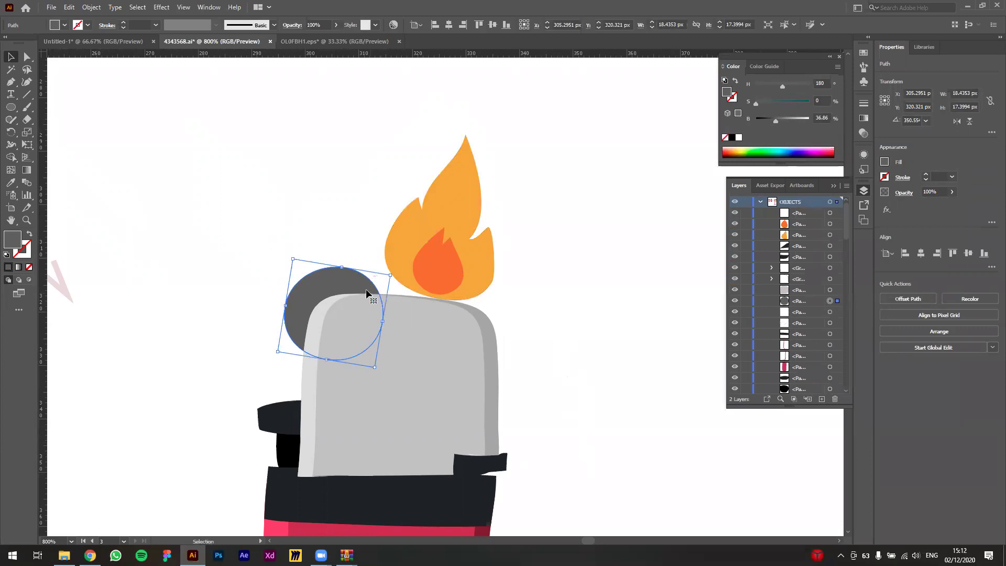
{"action": "left_click_drag", "start_coordinate": [359, 283], "coordinate": [350, 287]}
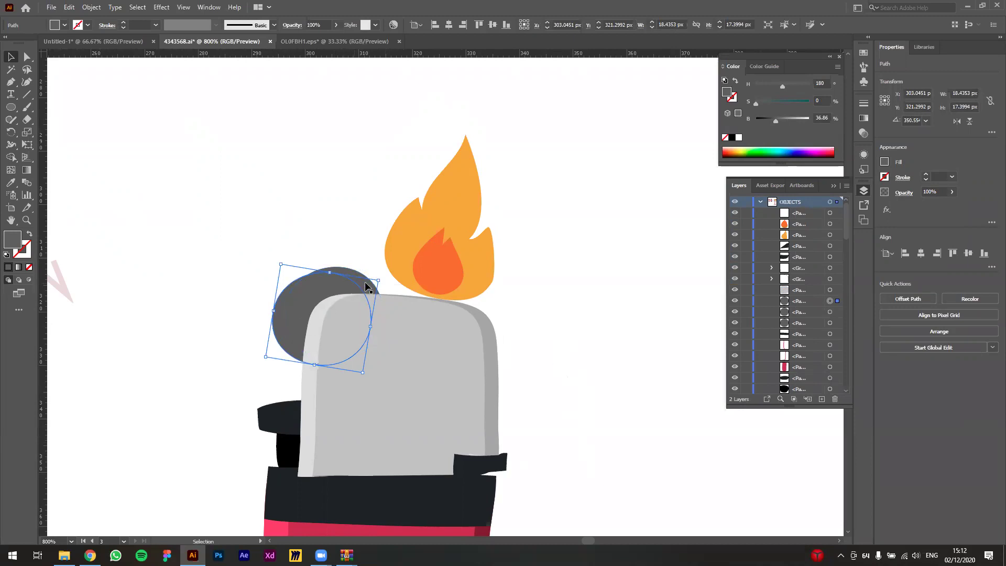
{"action": "left_click", "coordinate": [367, 284], "text": "shift"}
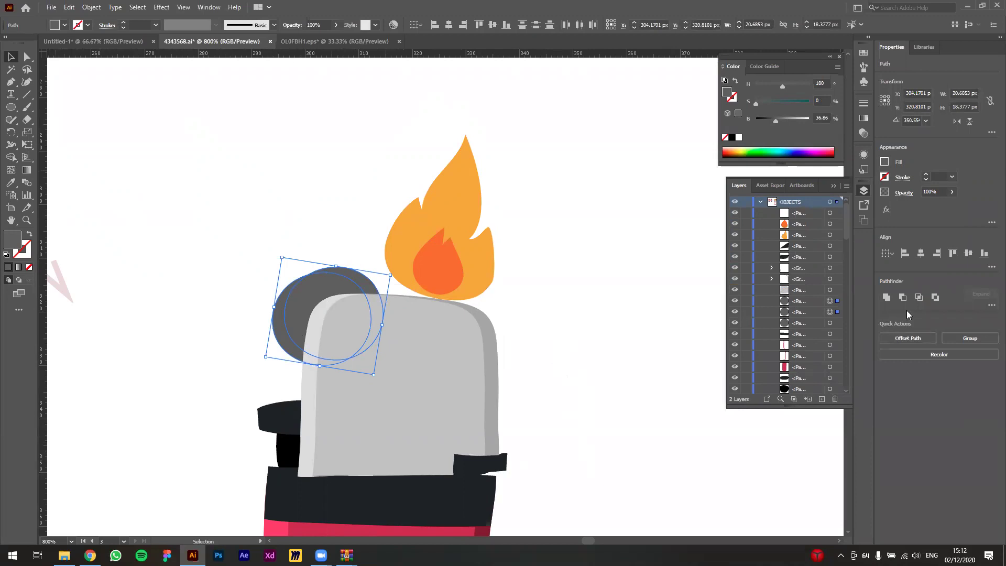
{"action": "left_click", "coordinate": [902, 297]}
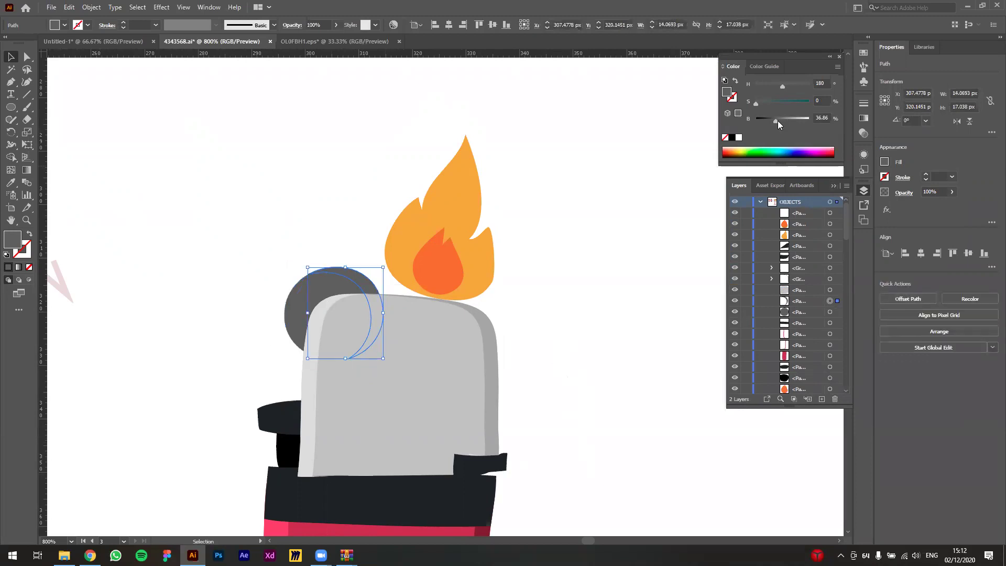
{"action": "left_click", "coordinate": [623, 410]}
Step: Zoom out to show both lighters and delete the stray stroke
{"action": "scroll", "coordinate": [610, 400], "scroll_direction": "down", "scroll_amount": 2}
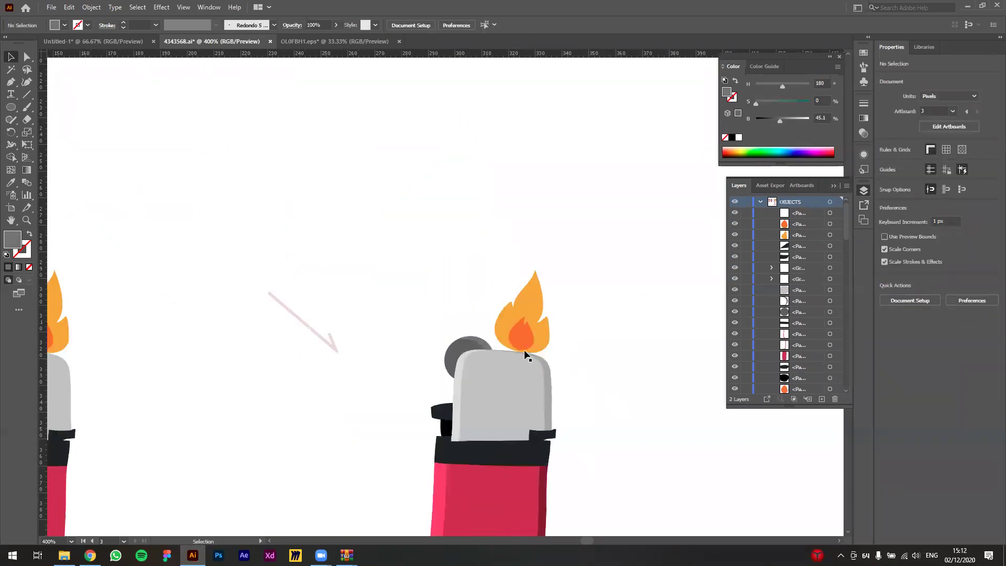
{"action": "left_click_drag", "start_coordinate": [634, 451], "coordinate": [505, 283]}
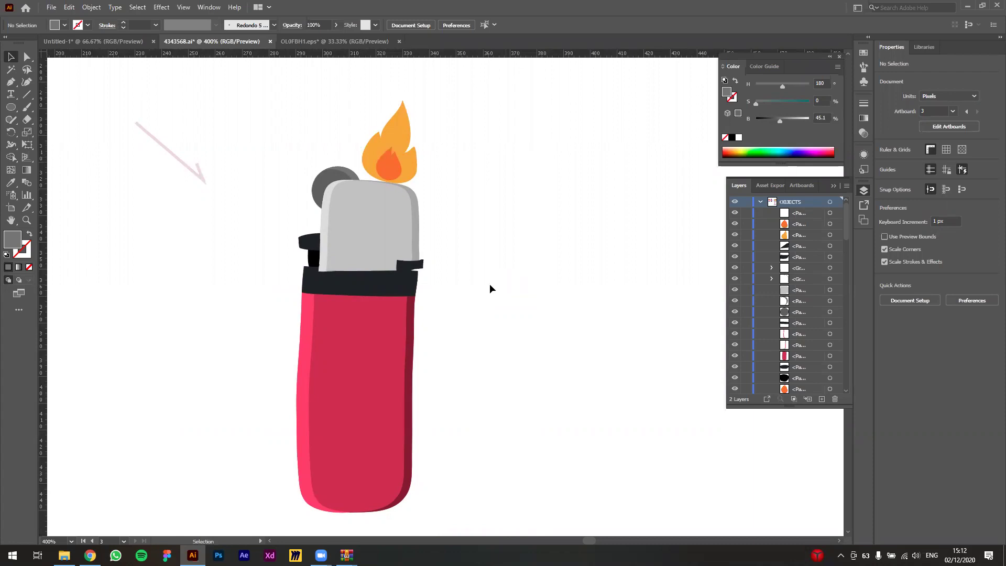
{"action": "left_click_drag", "start_coordinate": [499, 334], "coordinate": [554, 366]}
{"action": "scroll", "coordinate": [561, 350], "scroll_direction": "down", "scroll_amount": 2}
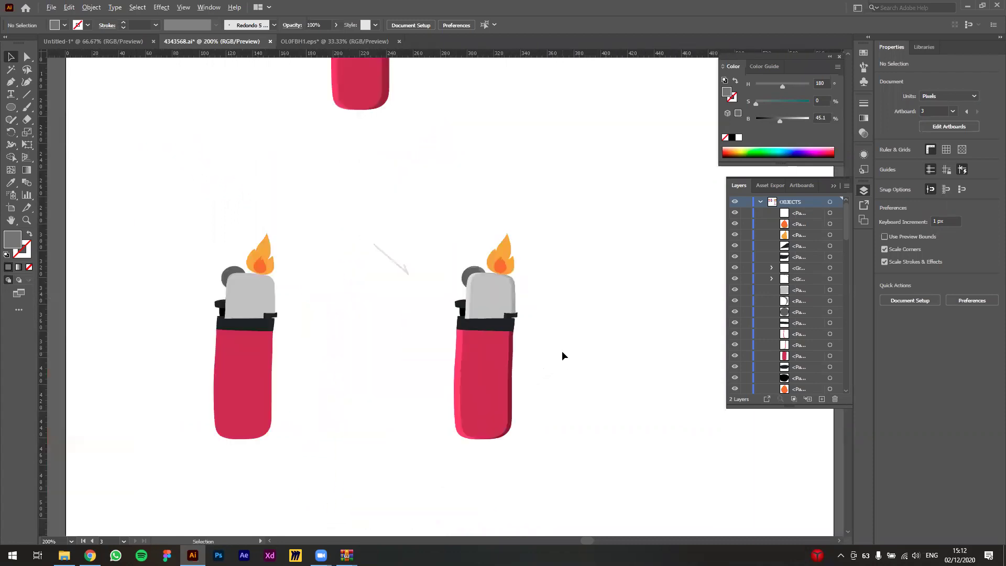
{"action": "scroll", "coordinate": [555, 343], "scroll_direction": "up", "scroll_amount": 3}
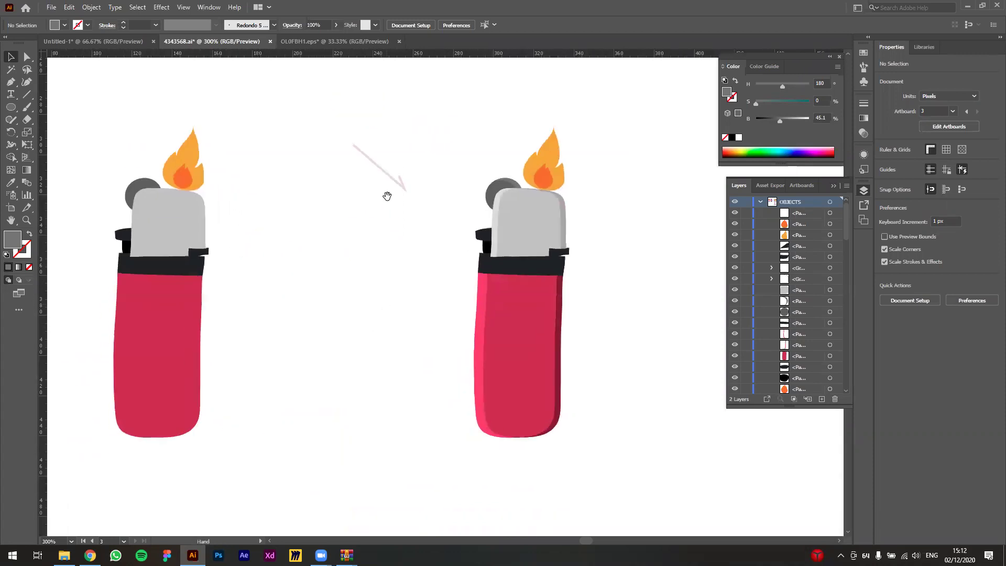
{"action": "scroll", "coordinate": [381, 218], "scroll_direction": "down", "scroll_amount": 1}
{"action": "left_click_drag", "start_coordinate": [418, 276], "coordinate": [448, 316]}
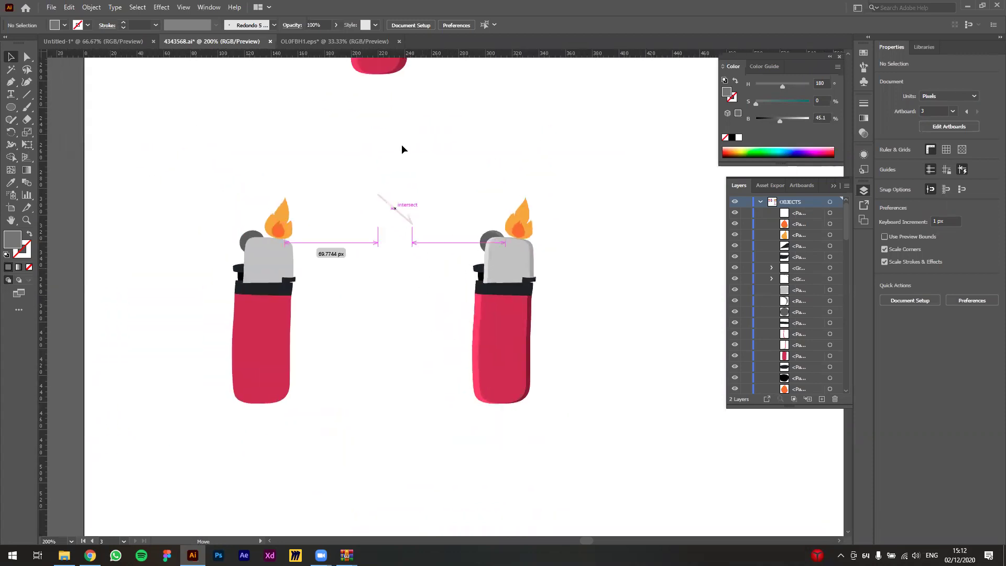
{"action": "left_click_drag", "start_coordinate": [394, 161], "coordinate": [397, 184]}
{"action": "key", "text": "Delete"}
Step: Move the flat lighter right up beside the shaded lighter
{"action": "mouse_move", "coordinate": [222, 188]}
{"action": "left_mouse_down"}
{"action": "mouse_move", "coordinate": [288, 358]}
{"action": "mouse_move", "coordinate": [393, 353]}
{"action": "mouse_move", "coordinate": [347, 370]}
{"action": "mouse_move", "coordinate": [294, 415]}
{"action": "left_mouse_up"}
{"action": "scroll", "coordinate": [447, 354], "scroll_direction": "up", "scroll_amount": 1}
{"action": "left_click", "coordinate": [349, 360]}
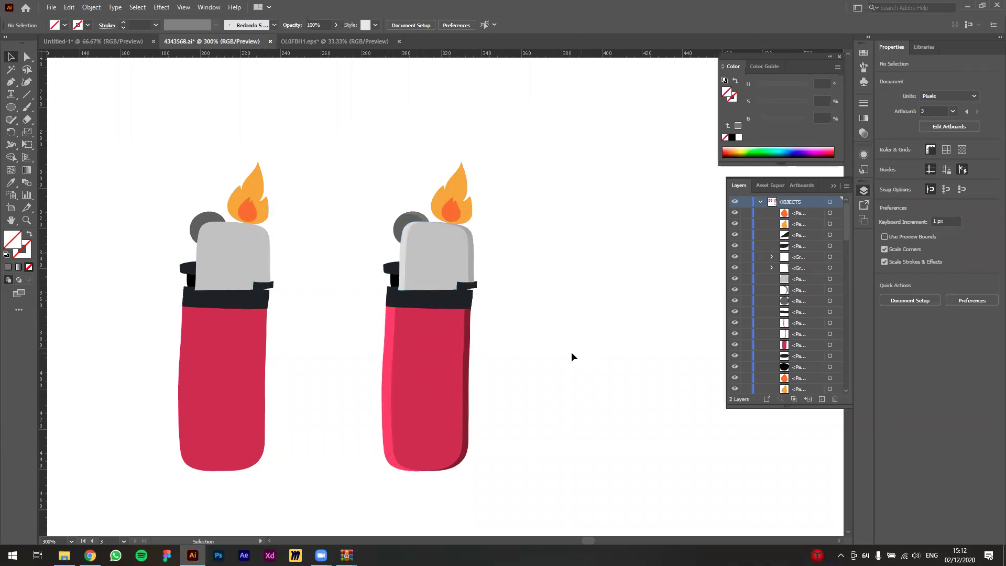
{"action": "scroll", "coordinate": [571, 351], "scroll_direction": "down", "scroll_amount": 2, "text": "alt"}
{"action": "scroll", "coordinate": [560, 338], "scroll_direction": "down", "scroll_amount": 2}
{"action": "left_click_drag", "start_coordinate": [561, 371], "coordinate": [667, 529]}
{"action": "left_click_drag", "start_coordinate": [550, 435], "coordinate": [685, 537]}
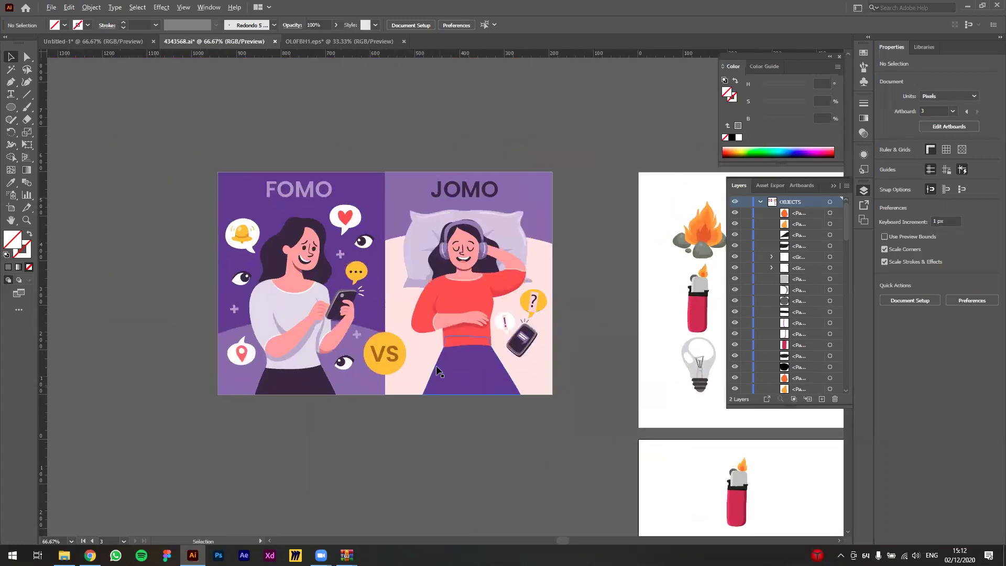
{"action": "scroll", "coordinate": [436, 369], "scroll_direction": "up", "scroll_amount": 2}
{"action": "left_click_drag", "start_coordinate": [365, 385], "coordinate": [440, 456]}
{"action": "scroll", "coordinate": [441, 449], "scroll_direction": "down", "scroll_amount": 2}
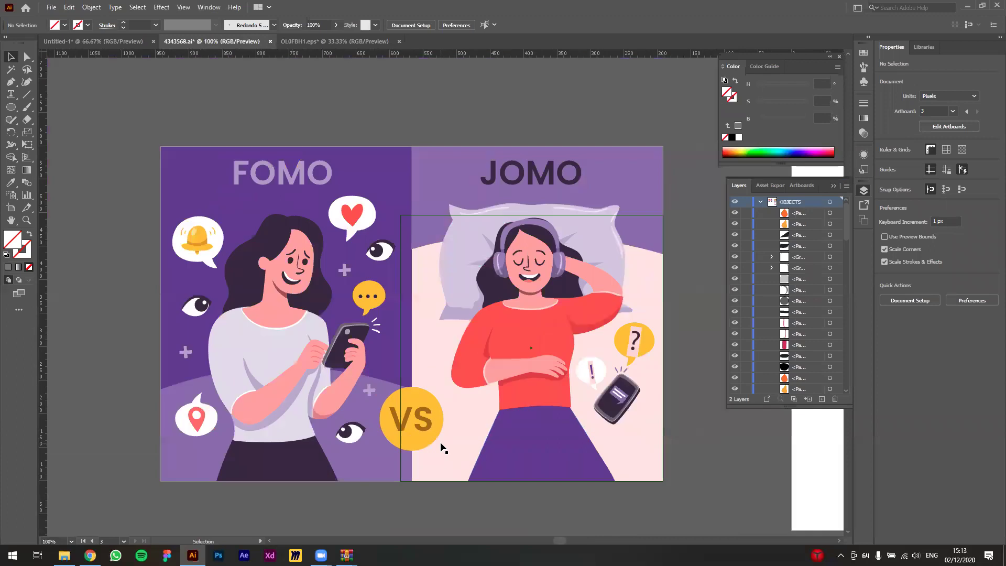
{"action": "scroll", "coordinate": [441, 447], "scroll_direction": "down", "scroll_amount": 2}
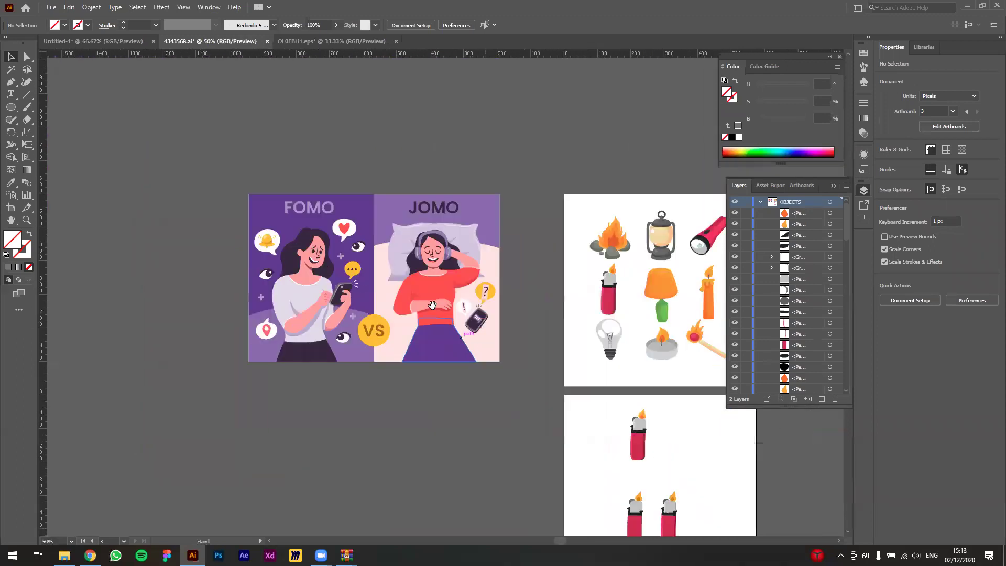
{"action": "scroll", "coordinate": [585, 460], "scroll_direction": "right", "scroll_amount": 2}
{"action": "scroll", "coordinate": [586, 460], "scroll_direction": "down", "scroll_amount": 1}
{"action": "scroll", "coordinate": [205, 219], "scroll_direction": "up", "scroll_amount": 3}
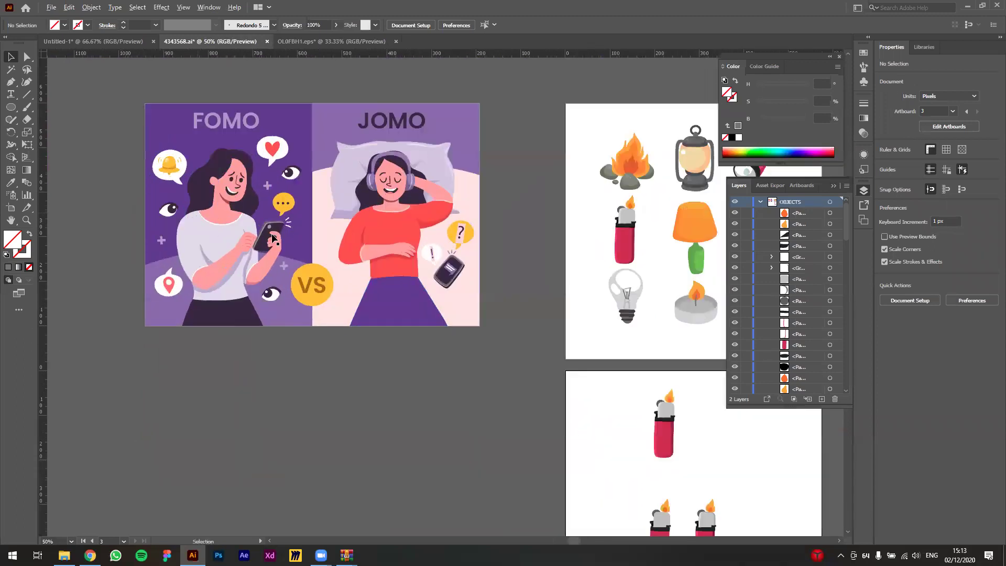
{"action": "left_click_drag", "start_coordinate": [342, 229], "coordinate": [345, 318]}
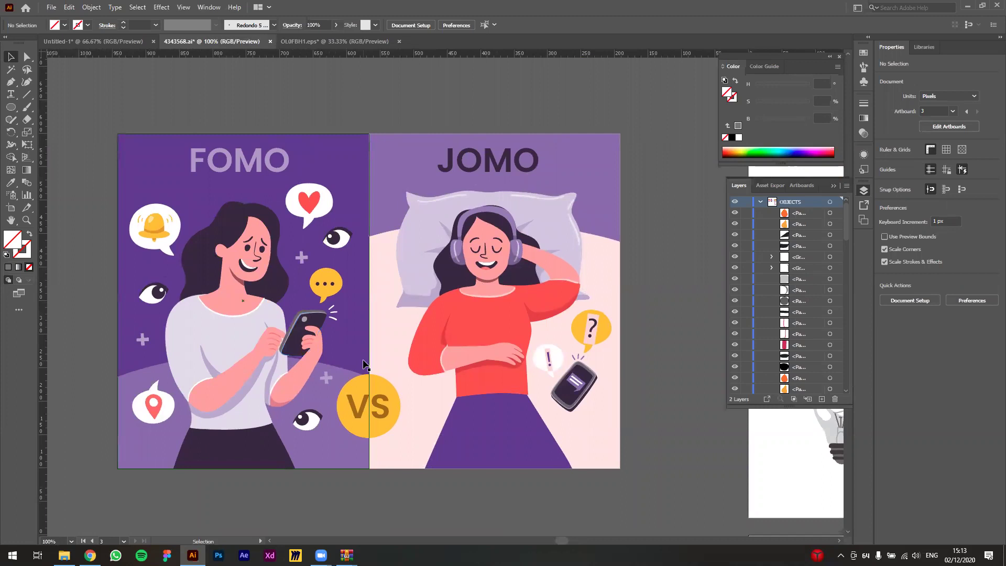
{"action": "scroll", "coordinate": [255, 330], "scroll_direction": "up", "scroll_amount": 1}
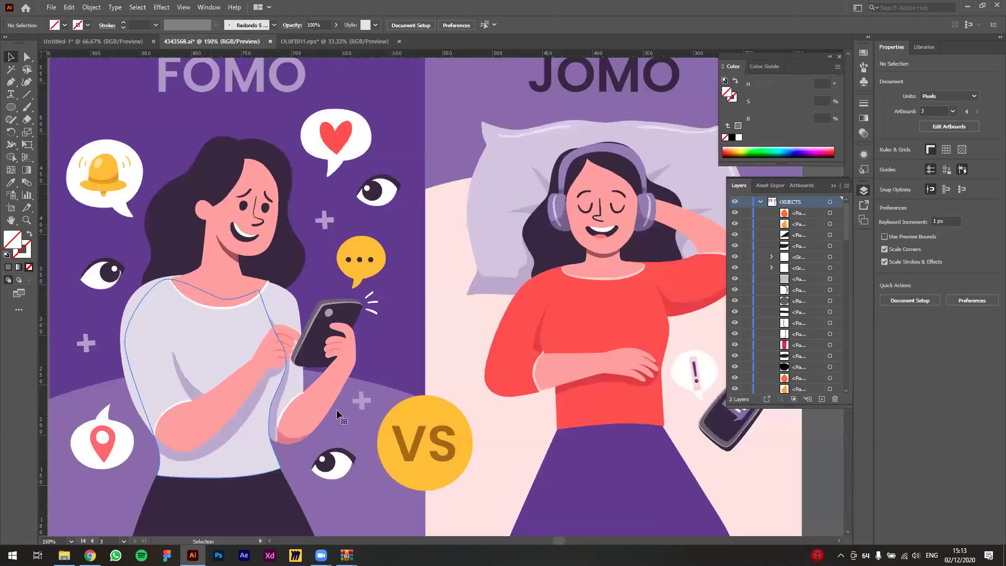
{"action": "left_click", "coordinate": [197, 414]}
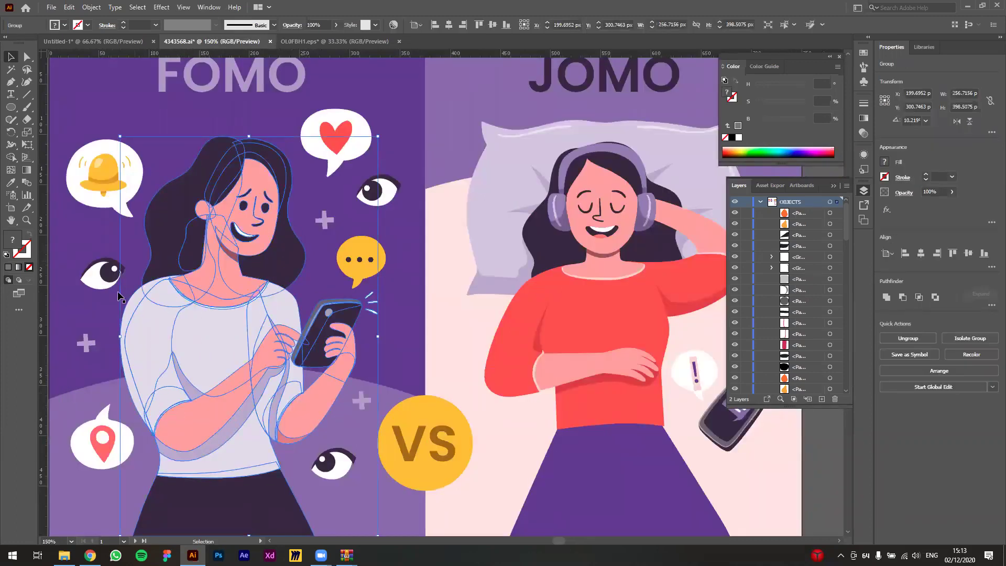
{"action": "left_click_drag", "start_coordinate": [398, 402], "coordinate": [486, 374]}
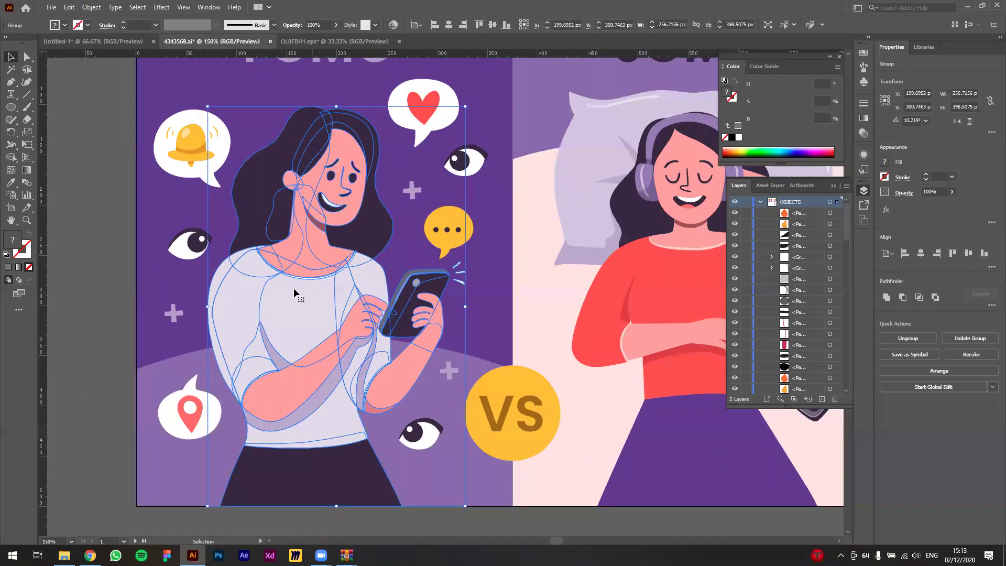
{"action": "left_click_drag", "start_coordinate": [266, 279], "coordinate": [289, 277]}
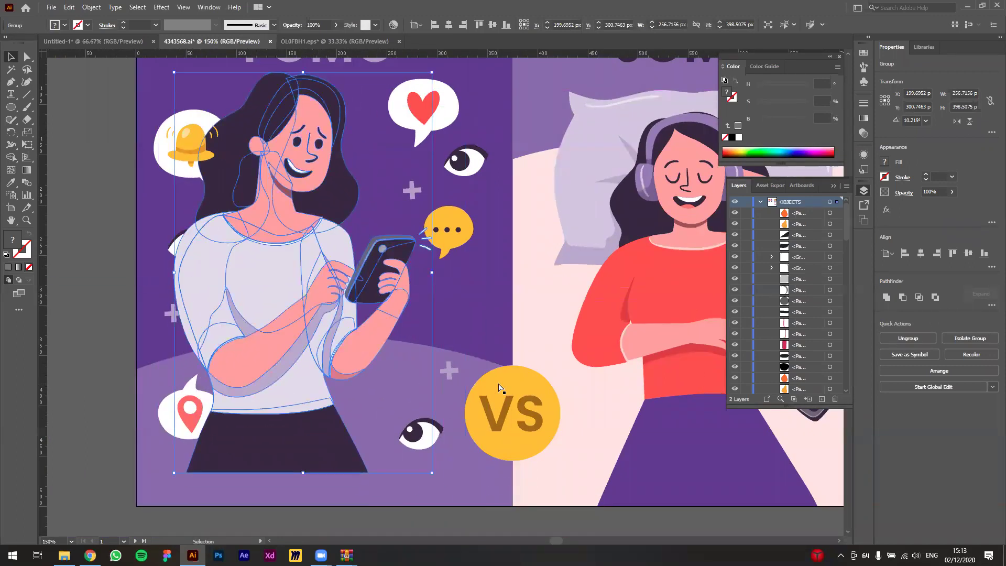
{"action": "key", "text": "ctrl+z"}
Step: Isolate the woman's group, select the shirt, sleeve, arm and shadow paths, and zoom to 300%
{"action": "double_click", "coordinate": [297, 329]}
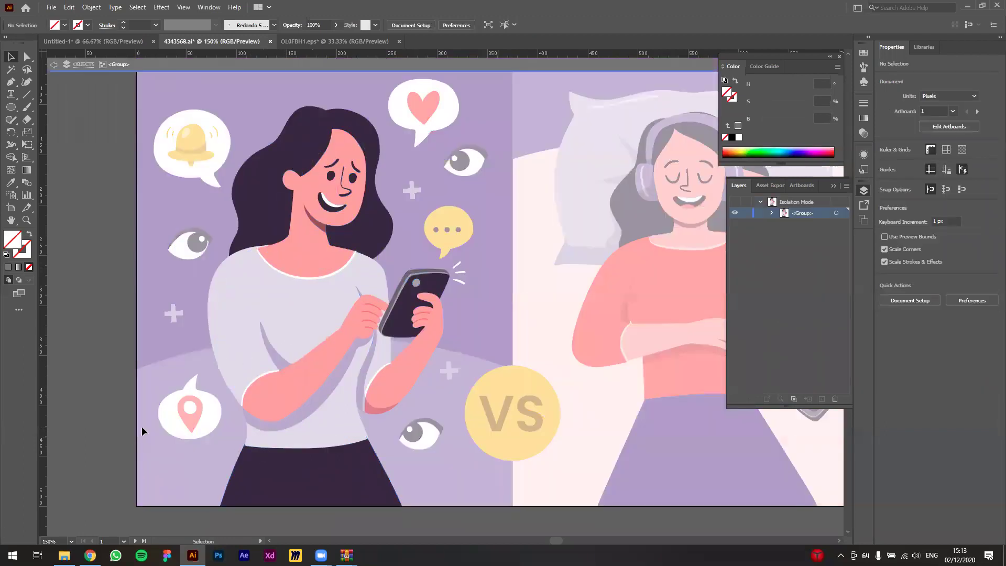
{"action": "left_click", "coordinate": [321, 341]}
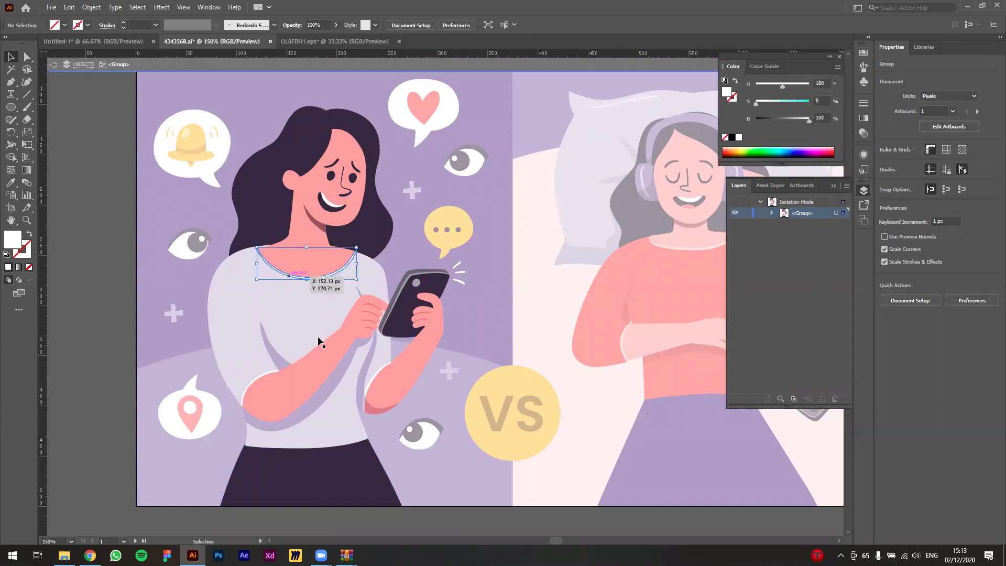
{"action": "left_click", "coordinate": [219, 269]}
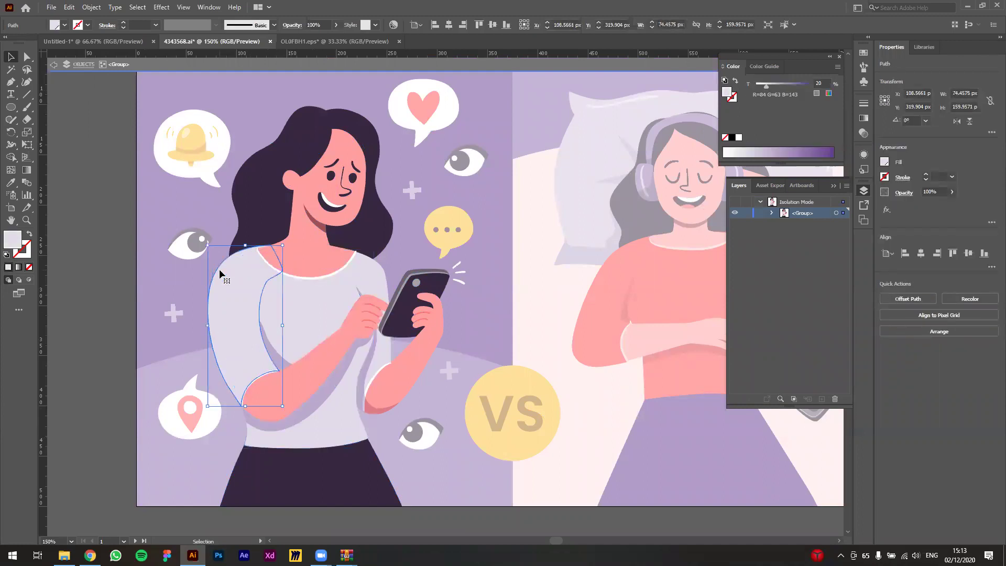
{"action": "left_click", "coordinate": [325, 372]}
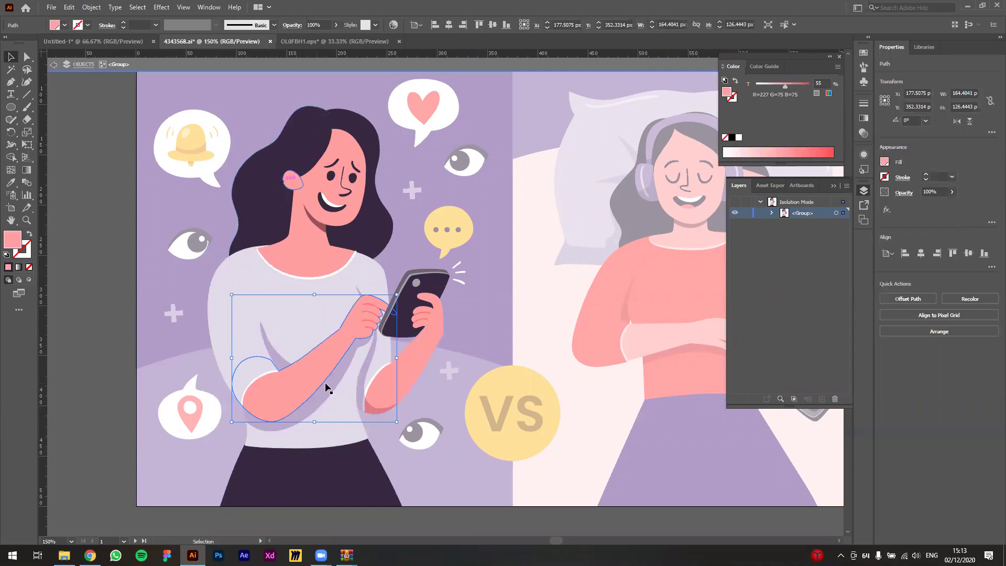
{"action": "left_click", "coordinate": [338, 386]}
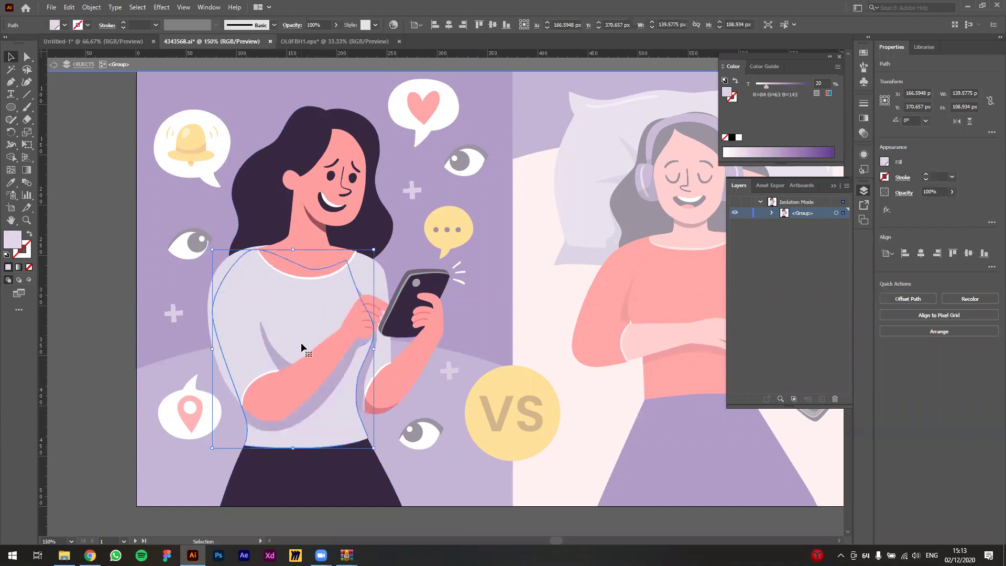
{"action": "left_click", "coordinate": [309, 377]}
{"action": "scroll", "coordinate": [309, 378], "scroll_direction": "up", "scroll_amount": 1}
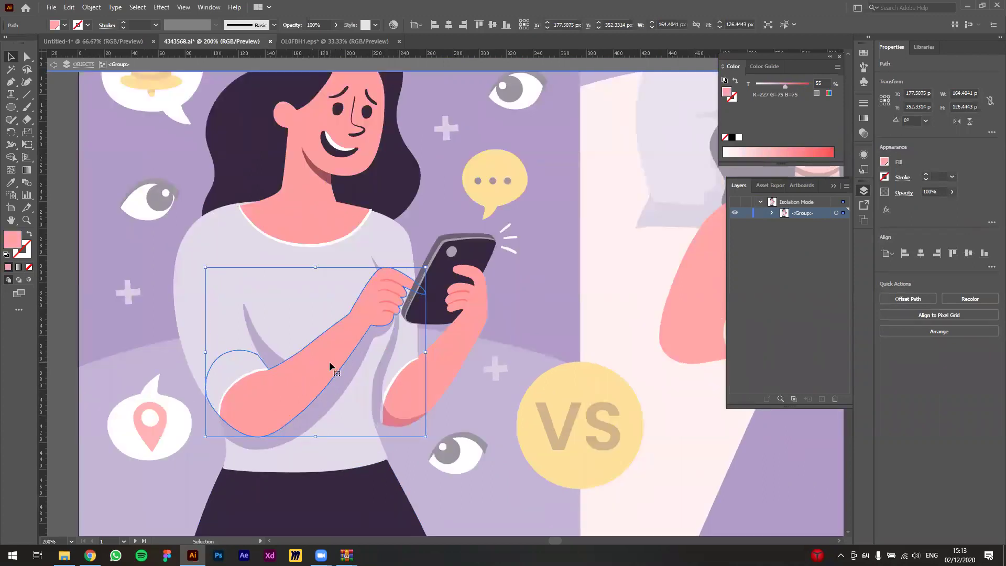
{"action": "scroll", "coordinate": [328, 365], "scroll_direction": "up", "scroll_amount": 1}
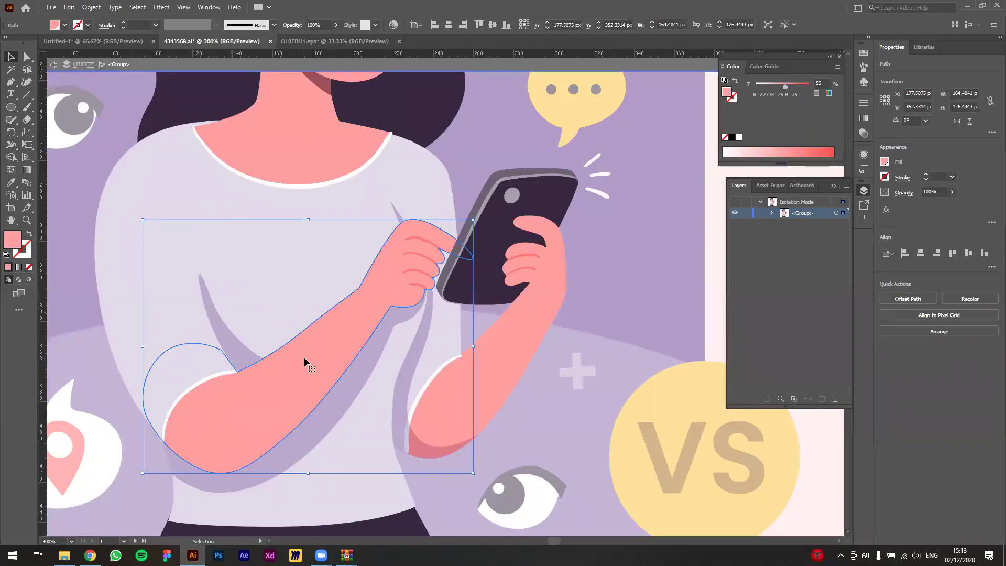
Step: Offset the arm copy and subtract it with the shadow shape using Minus Front
{"action": "key", "text": "a"}
{"action": "key", "text": "v"}
{"action": "mouse_move", "coordinate": [273, 375]}
{"action": "left_mouse_down"}
{"action": "mouse_move", "coordinate": [277, 384]}
{"action": "mouse_move", "coordinate": [271, 356]}
{"action": "left_mouse_up"}
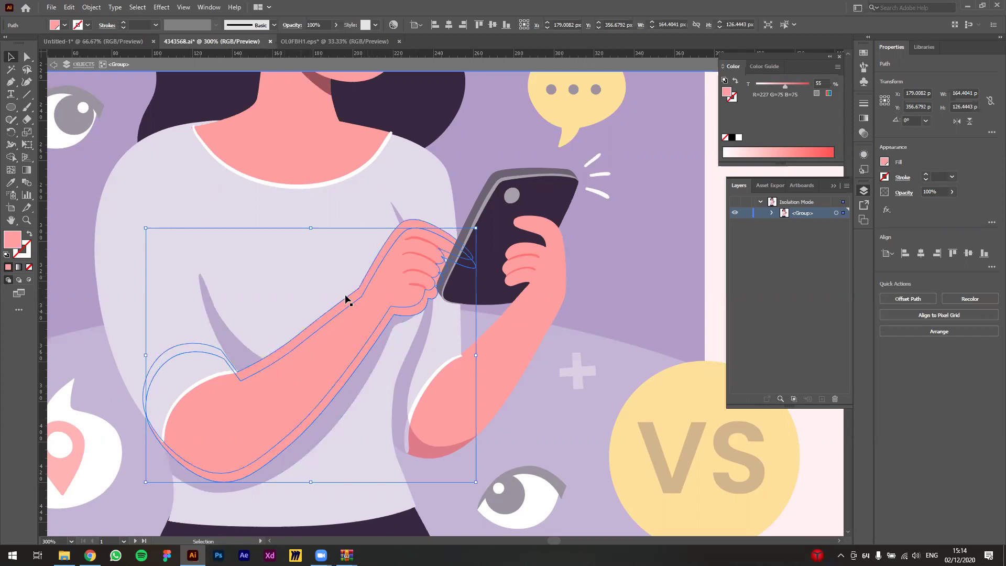
{"action": "left_click", "coordinate": [375, 375], "text": "shift"}
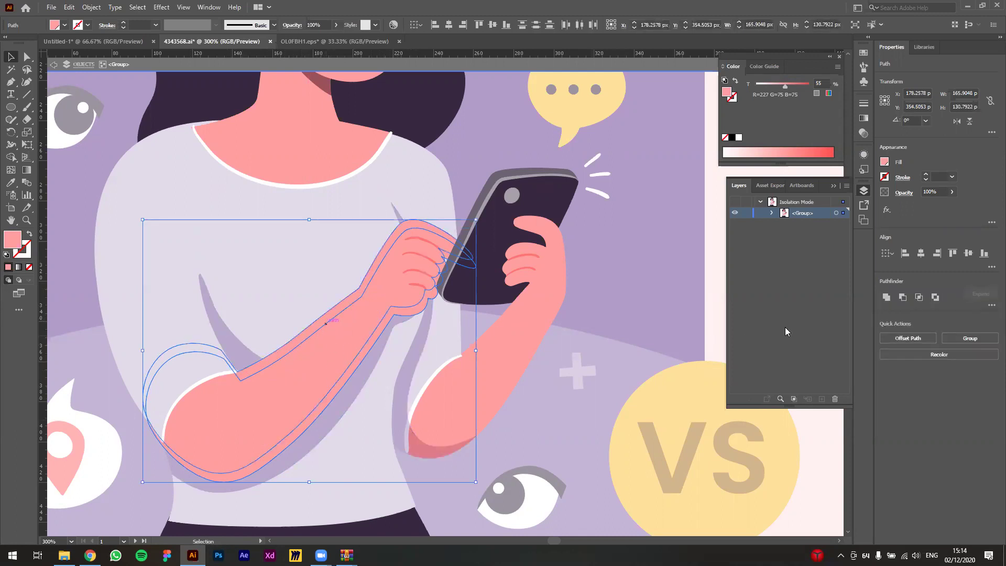
{"action": "left_click", "coordinate": [902, 298]}
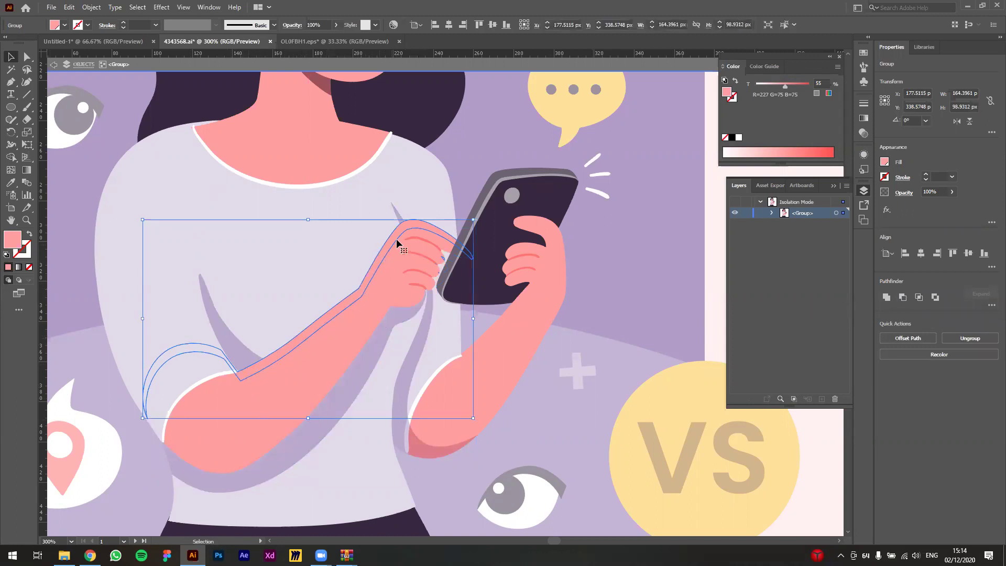
Step: Switch the Color panel to HSB and raise the sliver's brightness to 100
{"action": "left_click", "coordinate": [838, 66]}
{"action": "left_click", "coordinate": [864, 108]}
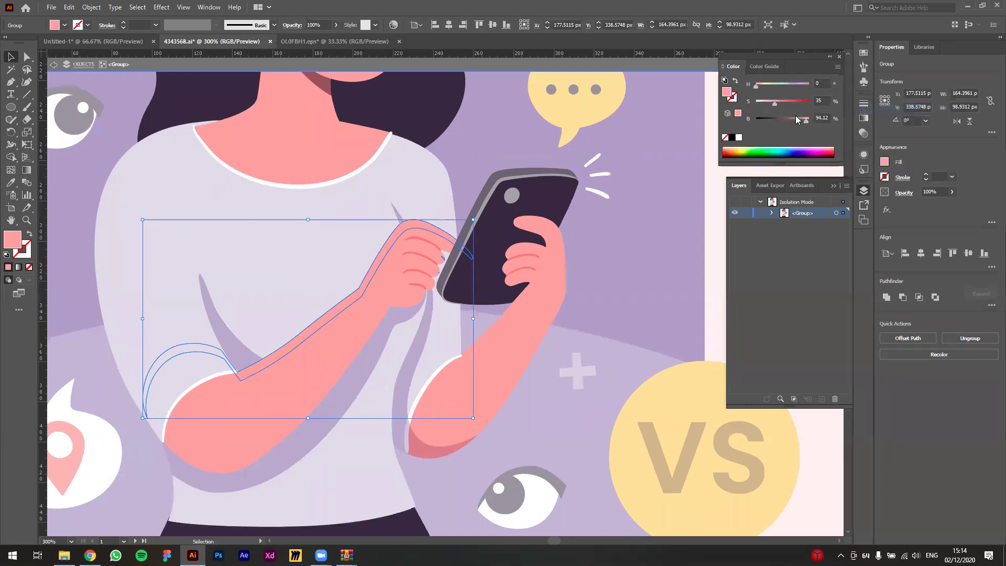
{"action": "left_click_drag", "start_coordinate": [805, 118], "coordinate": [814, 119]}
{"action": "left_click", "coordinate": [640, 216]}
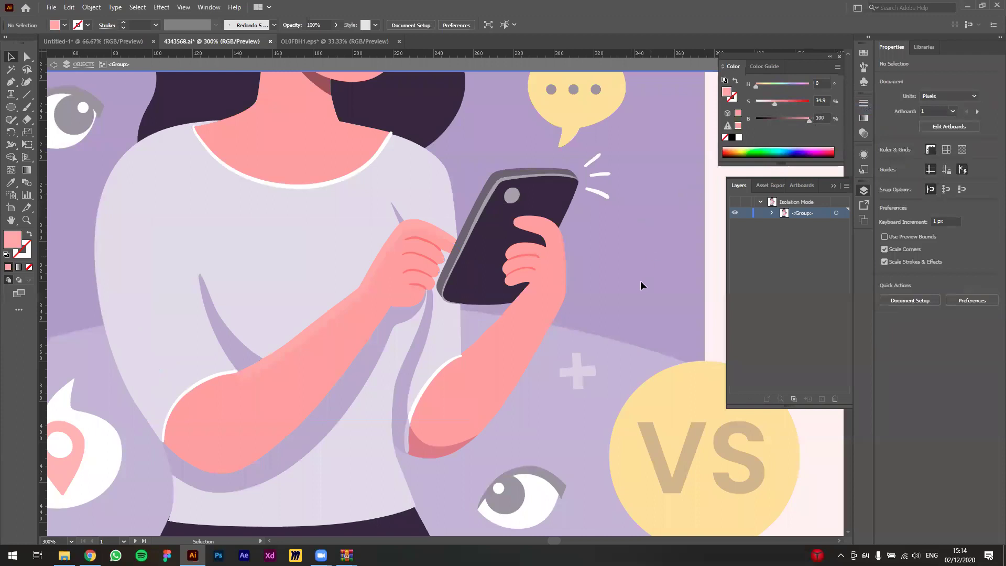
{"action": "scroll", "coordinate": [640, 285], "scroll_direction": "down", "scroll_amount": 2}
{"action": "scroll", "coordinate": [471, 335], "scroll_direction": "up", "scroll_amount": 1}
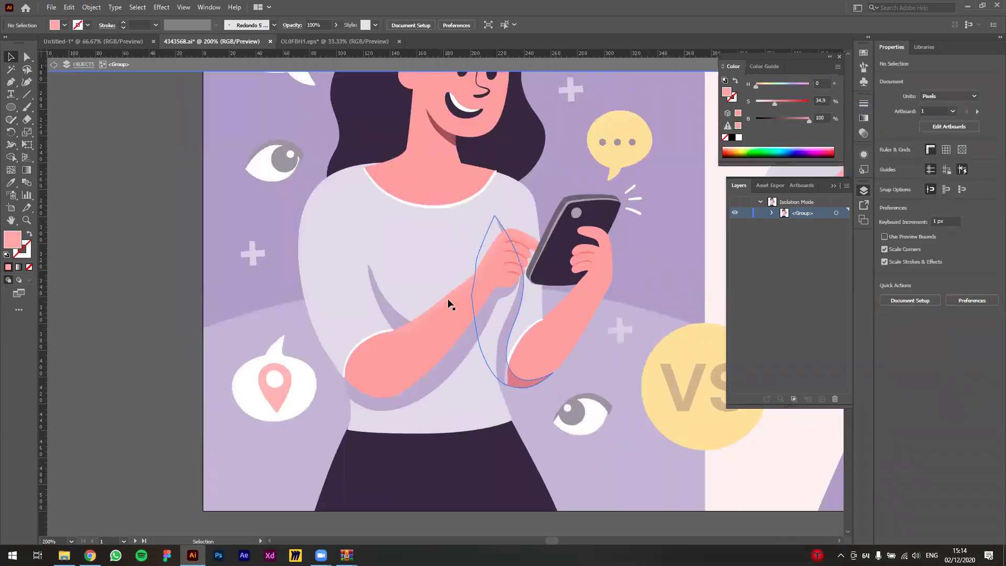
{"action": "scroll", "coordinate": [512, 359], "scroll_direction": "up", "scroll_amount": 1}
{"action": "left_click_drag", "start_coordinate": [656, 386], "coordinate": [569, 492]}
{"action": "left_click_drag", "start_coordinate": [333, 410], "coordinate": [265, 487]}
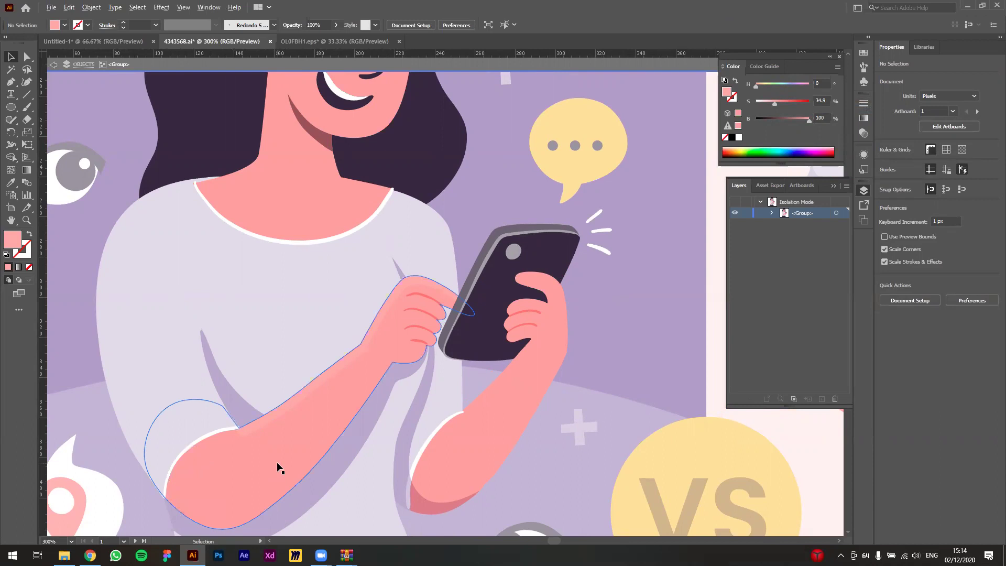
{"action": "scroll", "coordinate": [276, 461], "scroll_direction": "down", "scroll_amount": 1, "text": "alt"}
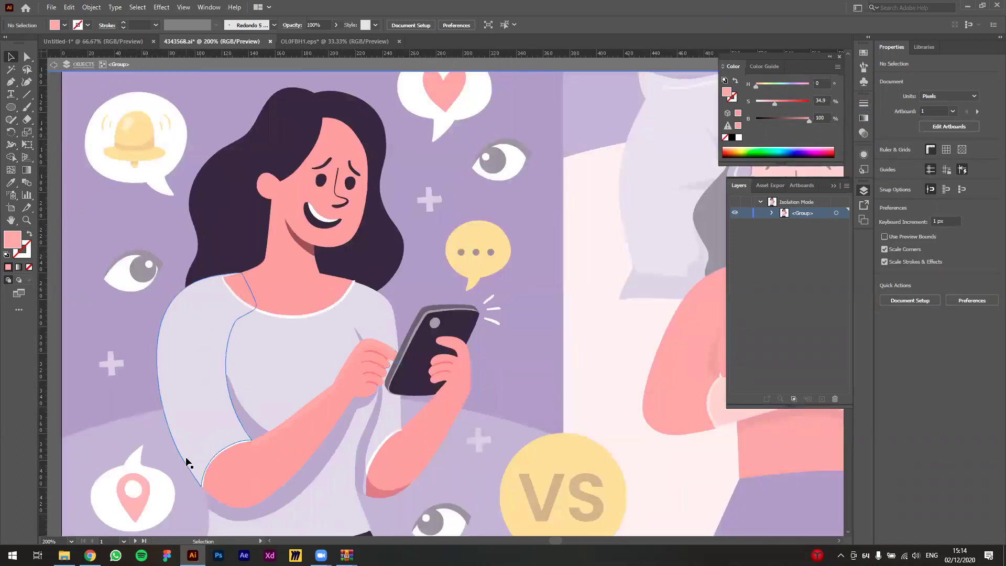
{"action": "scroll", "coordinate": [281, 288], "scroll_direction": "up", "scroll_amount": 1}
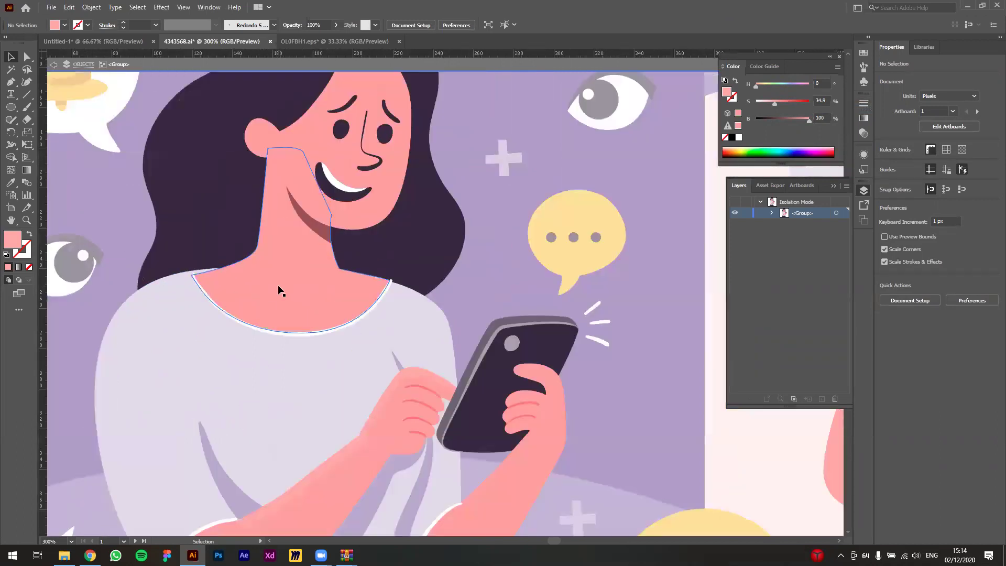
{"action": "scroll", "coordinate": [303, 218], "scroll_direction": "down", "scroll_amount": 1}
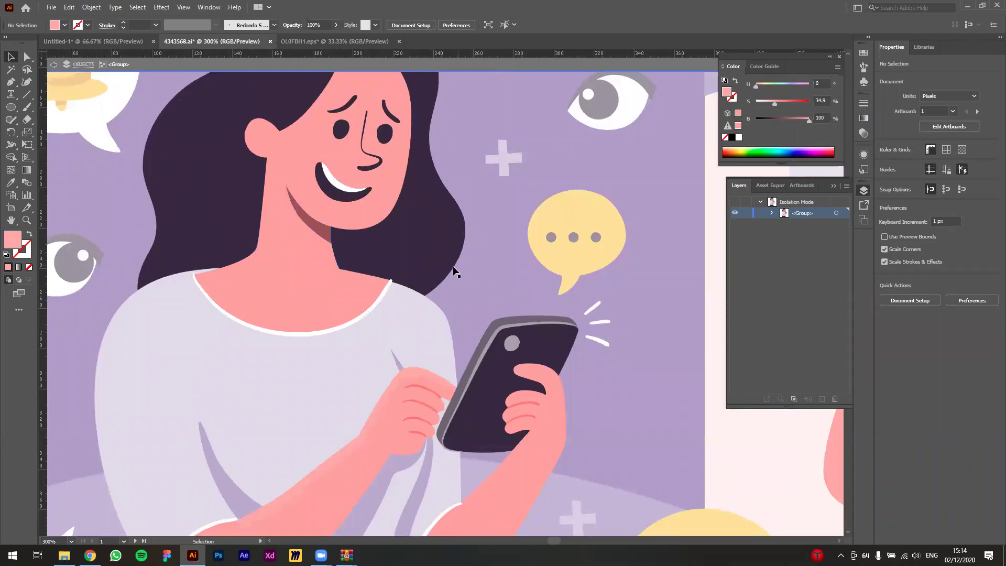
{"action": "scroll", "coordinate": [492, 275], "scroll_direction": "down", "scroll_amount": 1}
{"action": "scroll", "coordinate": [531, 299], "scroll_direction": "up", "scroll_amount": 1}
{"action": "scroll", "coordinate": [468, 271], "scroll_direction": "up", "scroll_amount": 2}
{"action": "left_click", "coordinate": [361, 267]}
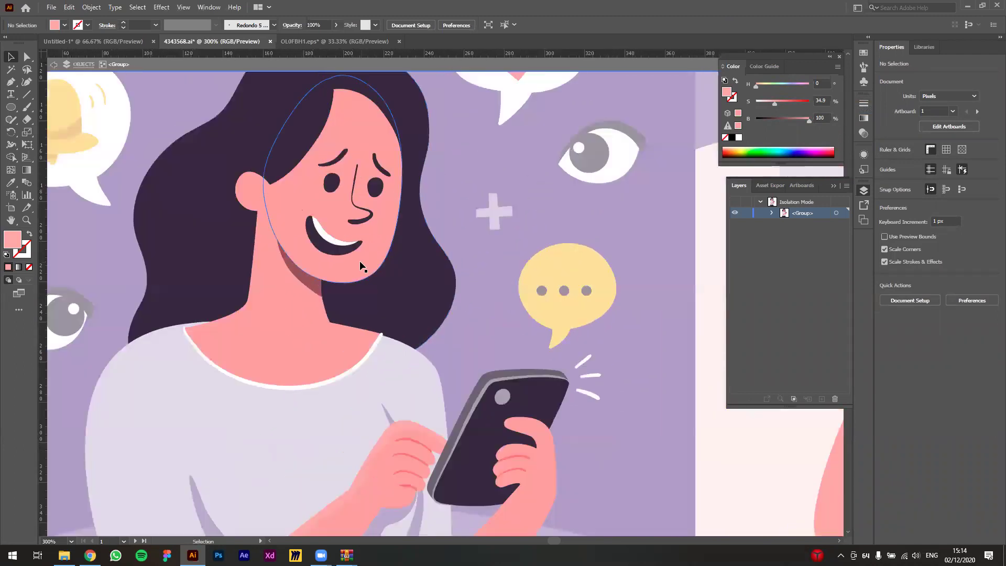
{"action": "left_click", "coordinate": [297, 272]}
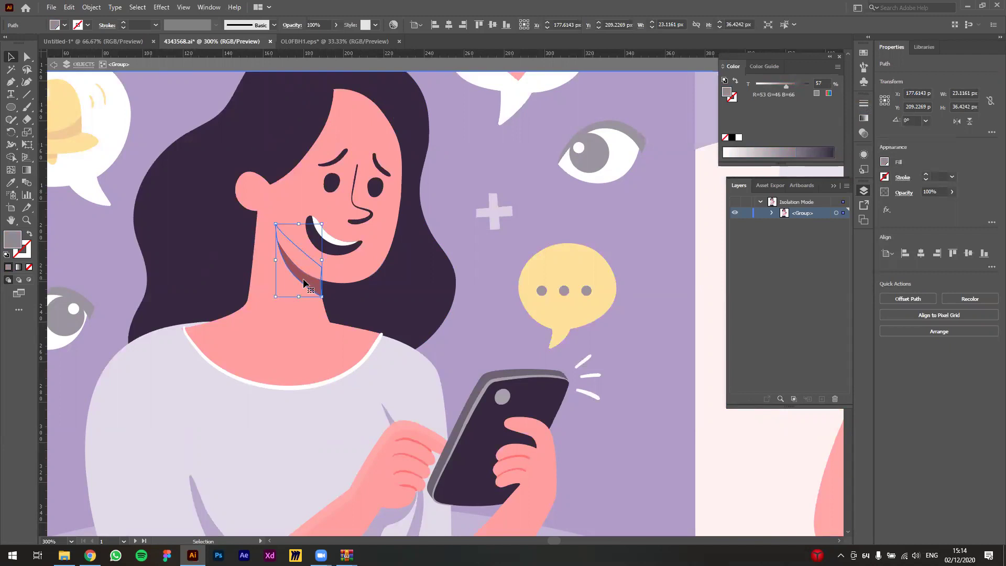
Step: Select the face shape and drag it down and right over the face
{"action": "left_click", "coordinate": [333, 276]}
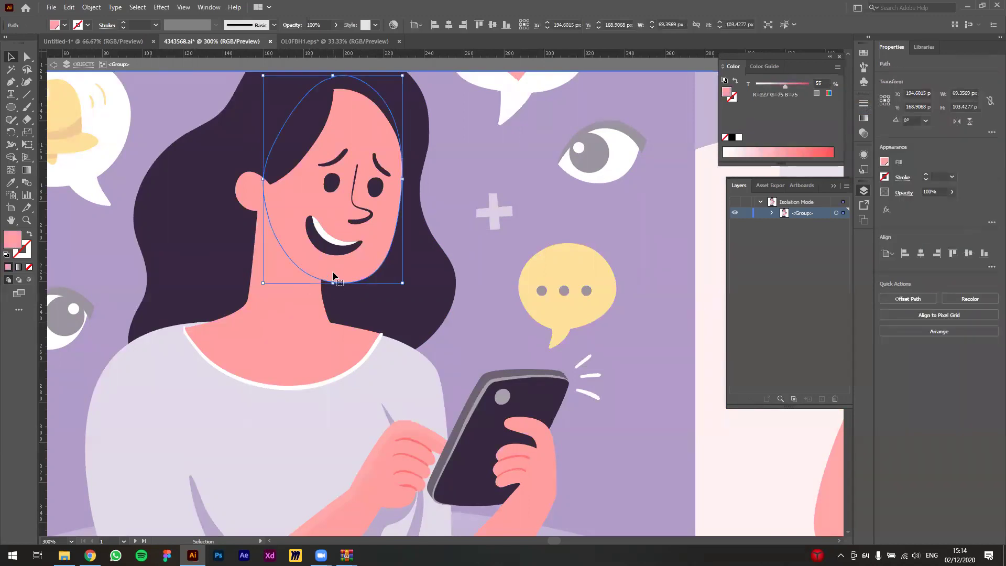
{"action": "key", "text": "a"}
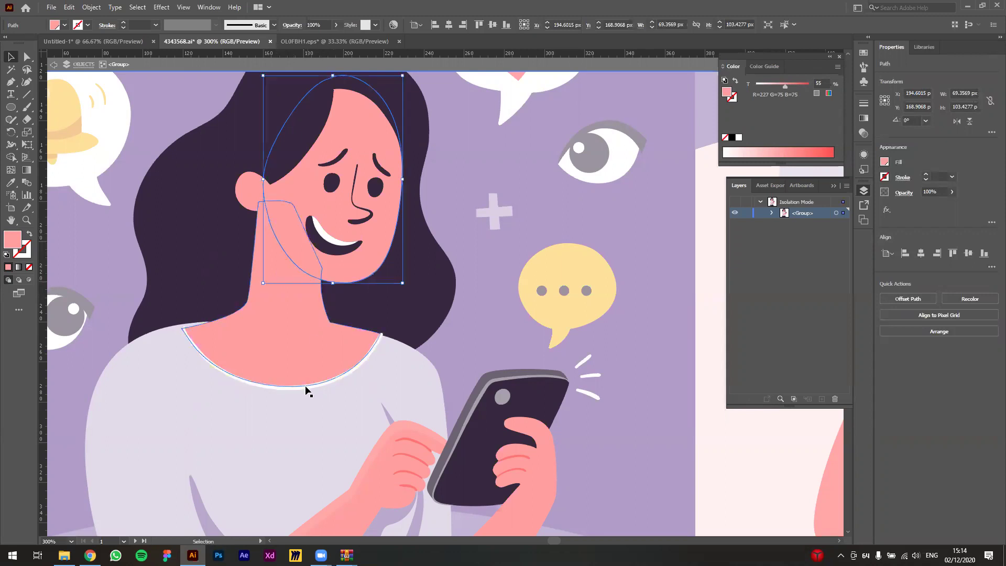
{"action": "scroll", "coordinate": [308, 391], "scroll_direction": "down", "scroll_amount": 2}
{"action": "left_click_drag", "start_coordinate": [393, 384], "coordinate": [383, 354]}
{"action": "key", "text": "v"}
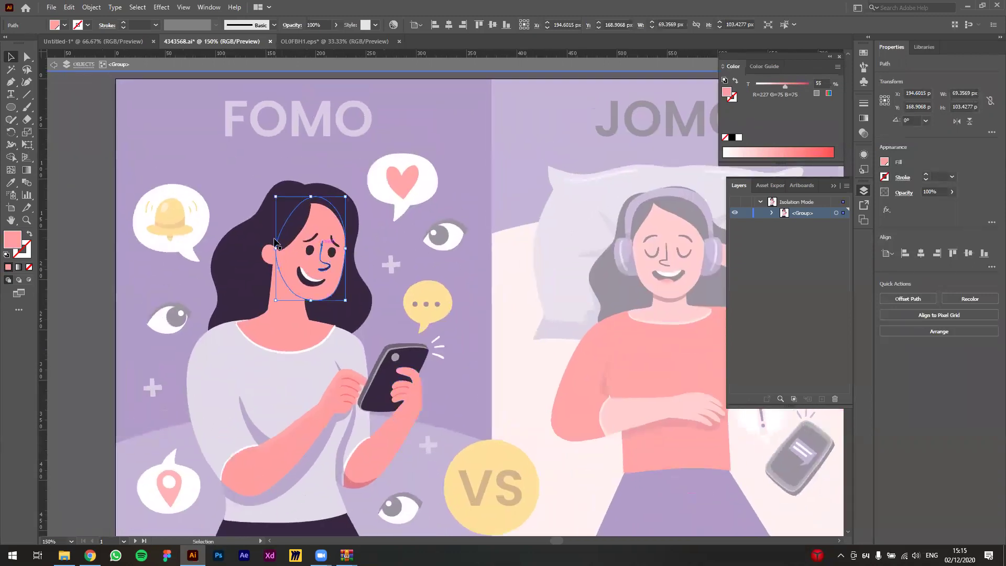
{"action": "scroll", "coordinate": [306, 270], "scroll_direction": "up", "scroll_amount": 2}
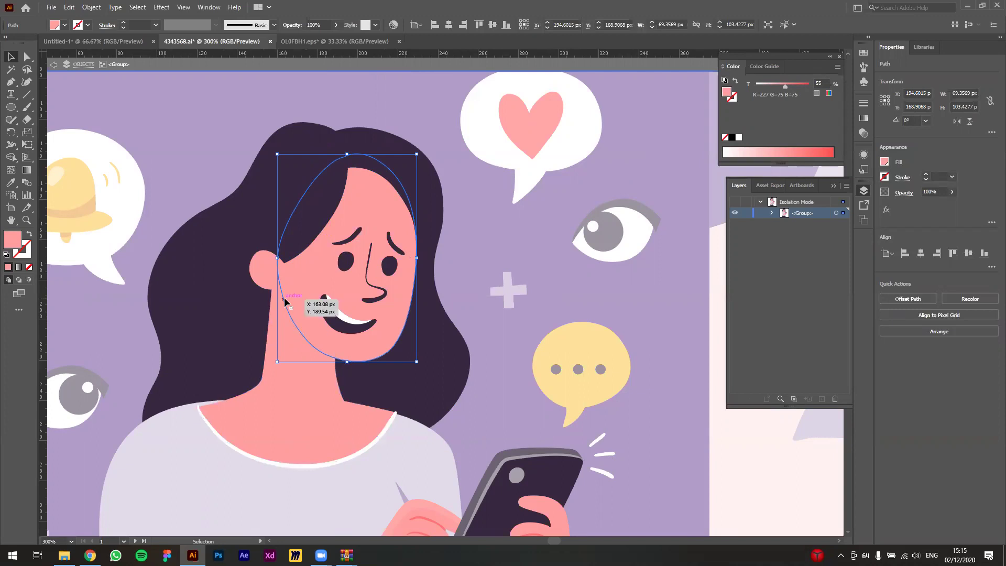
{"action": "left_click_drag", "start_coordinate": [284, 297], "coordinate": [323, 366]}
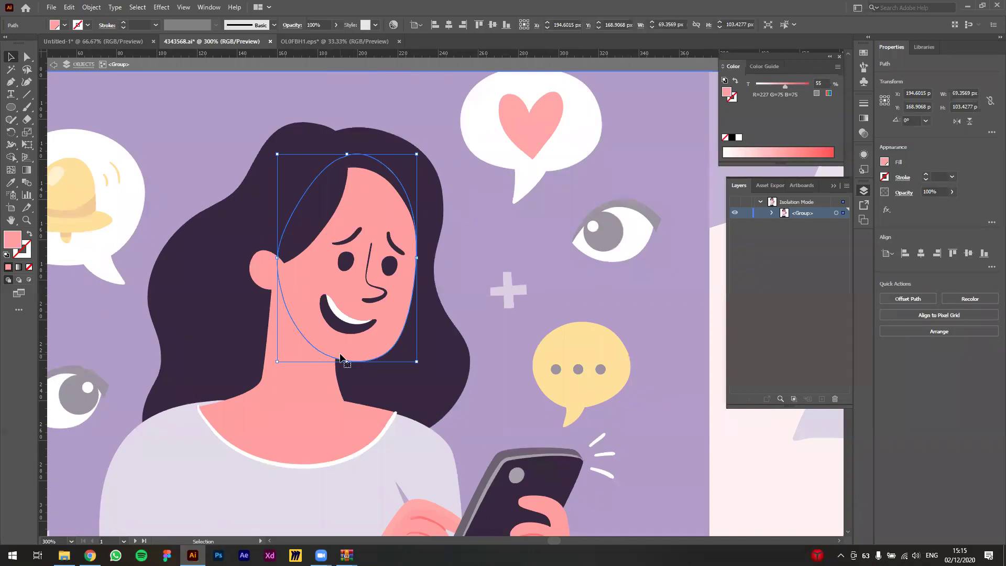
Step: Nudge the face path 1 px left and 3 px down with the arrow keys
{"action": "key", "text": "ctrl+c"}
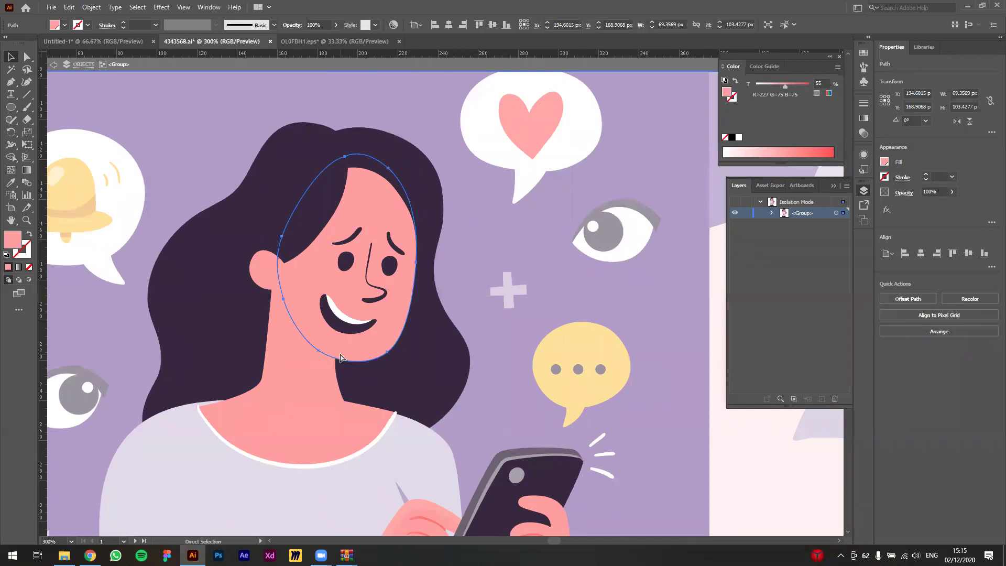
{"action": "key", "text": "v"}
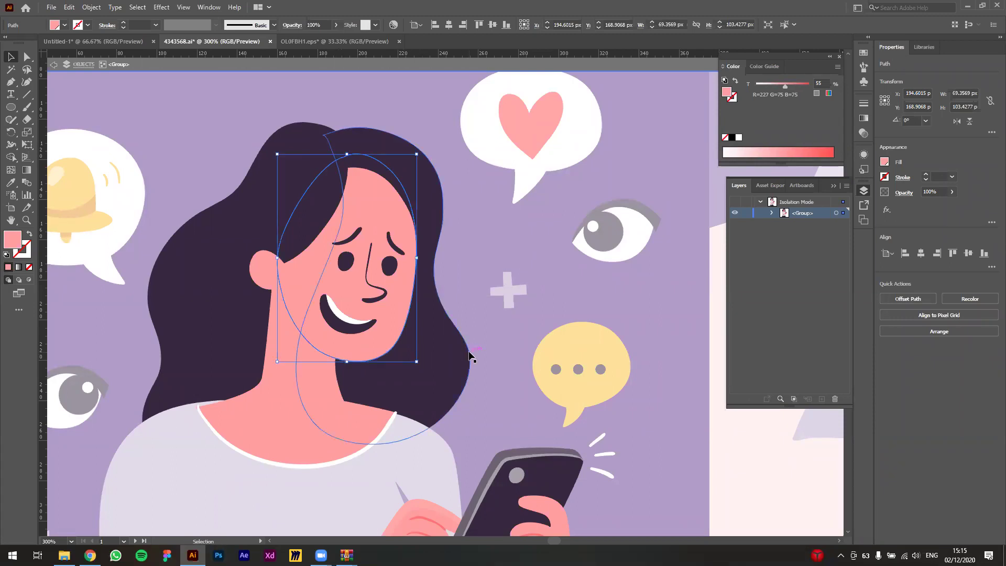
{"action": "key", "text": "Down"}
{"action": "key", "text": "Left"}
{"action": "key", "text": "Down"}
{"action": "key", "text": "Down"}
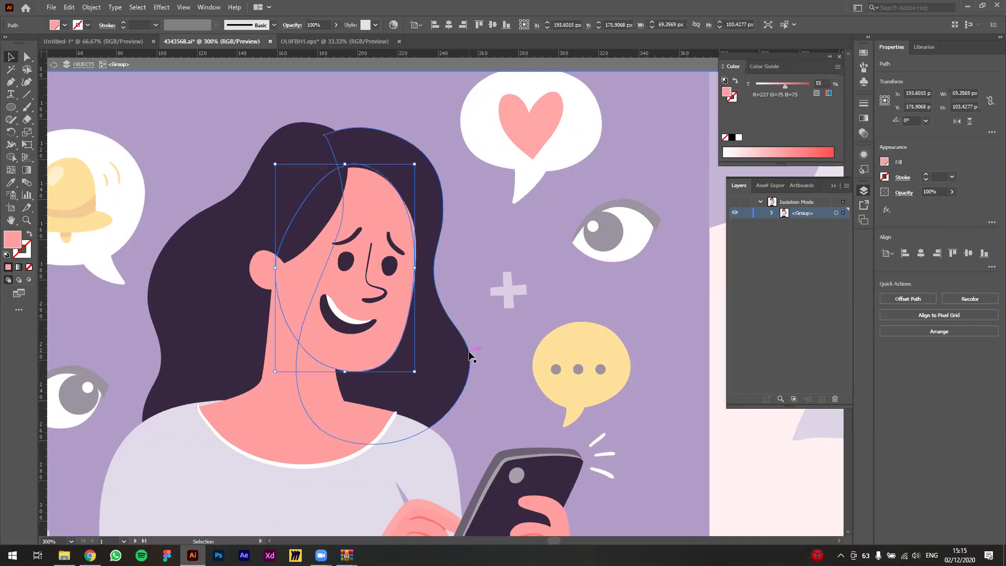
{"action": "left_click", "coordinate": [837, 67]}
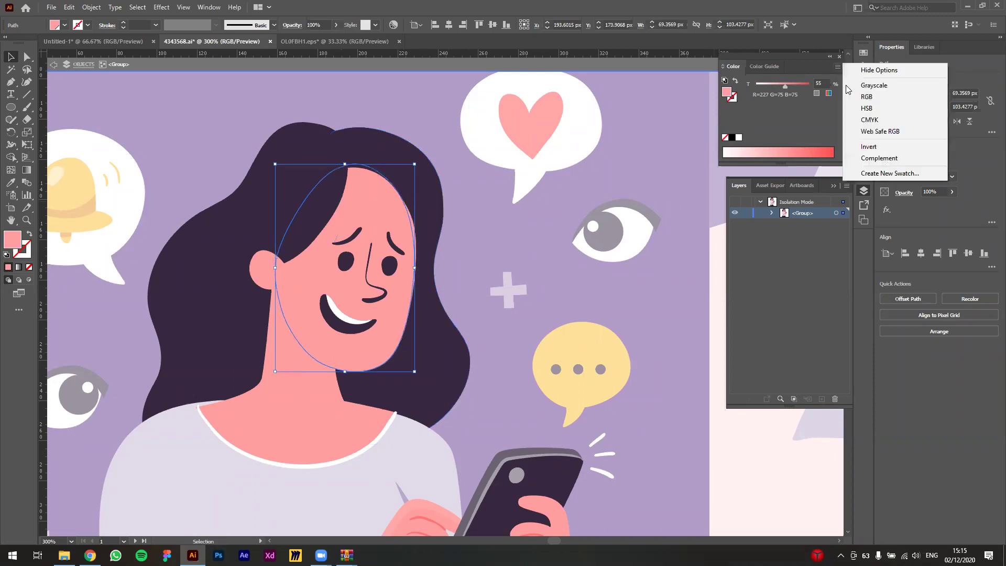
Step: Set the Color panel to HSB and lower the shadow copy's brightness to 65.88%
{"action": "left_click", "coordinate": [864, 111]}
{"action": "left_click", "coordinate": [792, 119]}
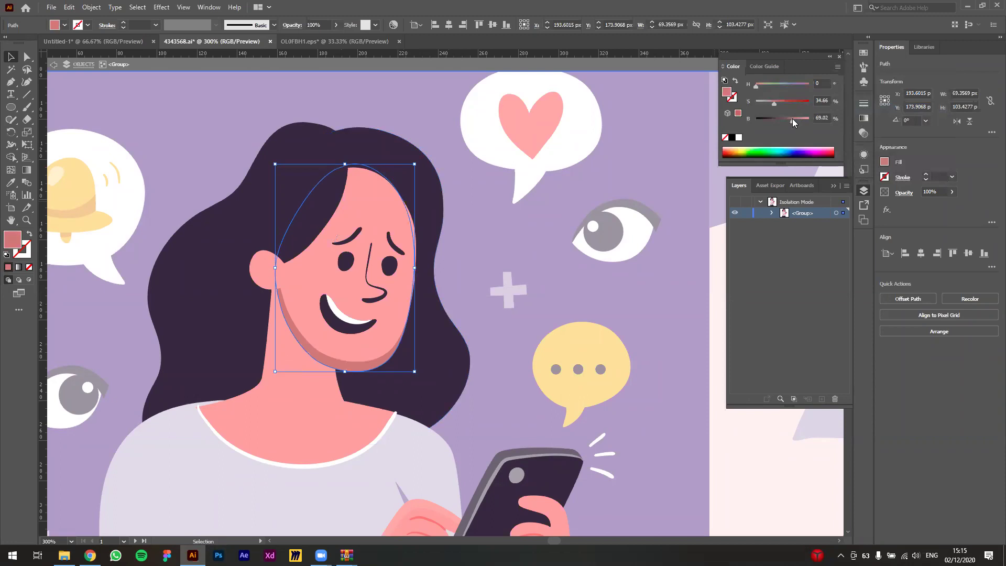
{"action": "left_click", "coordinate": [791, 119]}
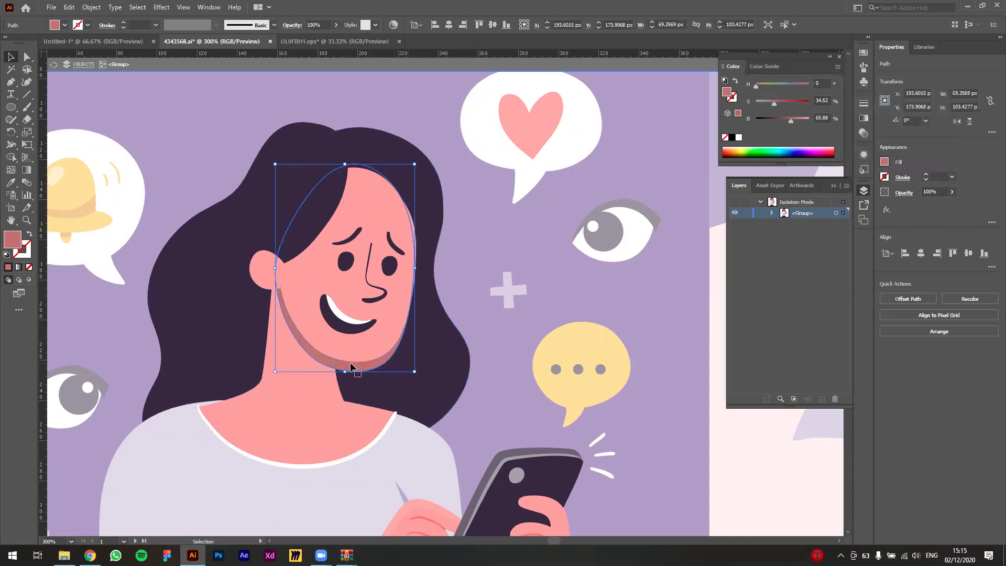
{"action": "scroll", "coordinate": [351, 365], "scroll_direction": "up", "scroll_amount": 2}
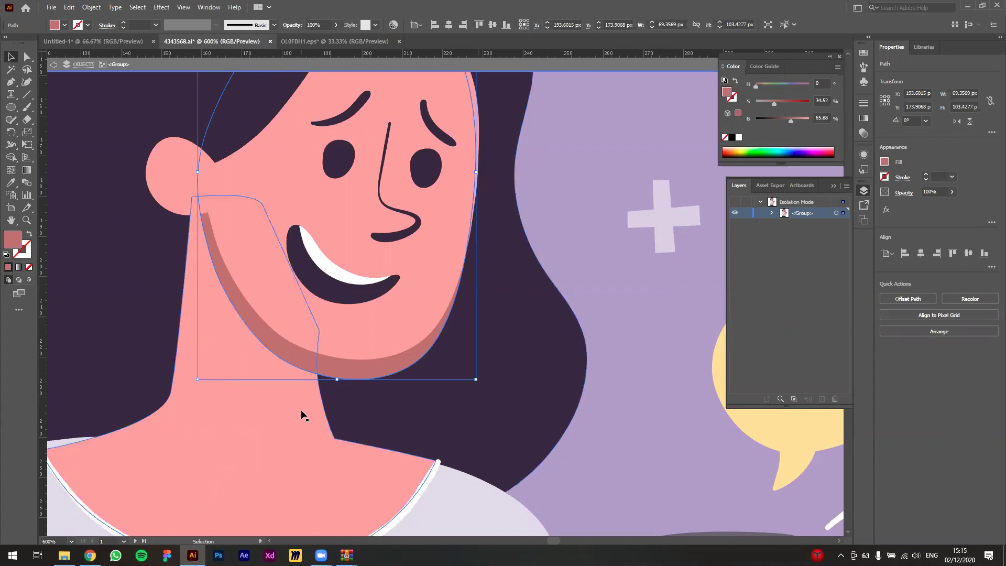
Step: Nudge the chin shadow shape slightly down beneath the jaw
{"action": "left_click", "coordinate": [397, 489]}
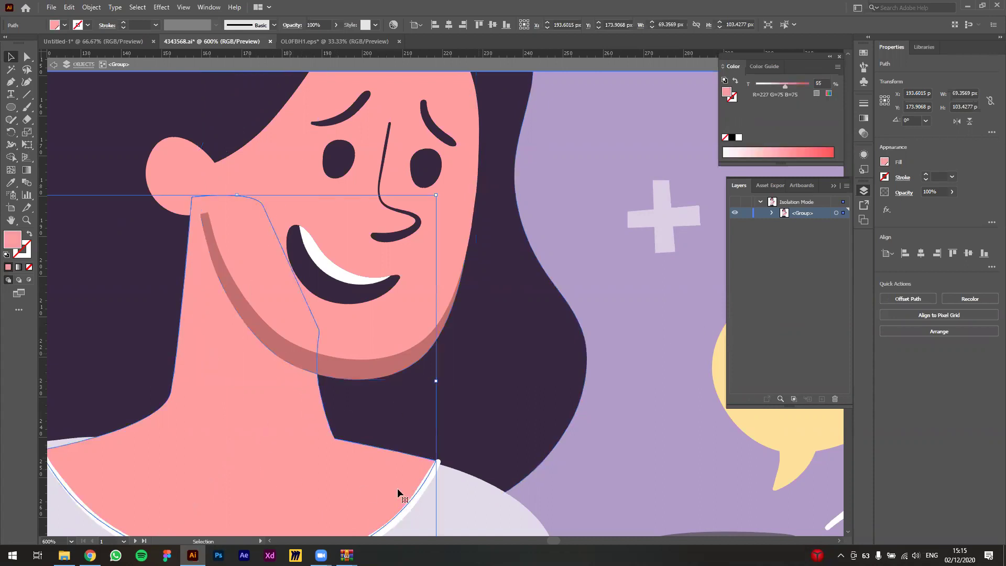
{"action": "scroll", "coordinate": [420, 473], "scroll_direction": "down", "scroll_amount": 1}
{"action": "left_click_drag", "start_coordinate": [444, 438], "coordinate": [497, 405]}
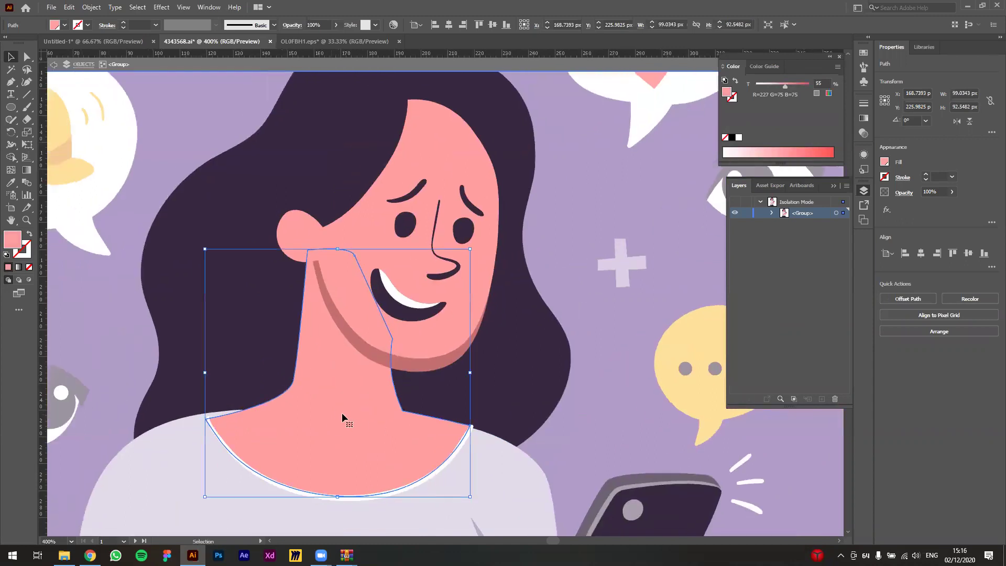
{"action": "scroll", "coordinate": [387, 400], "scroll_direction": "up", "scroll_amount": 1}
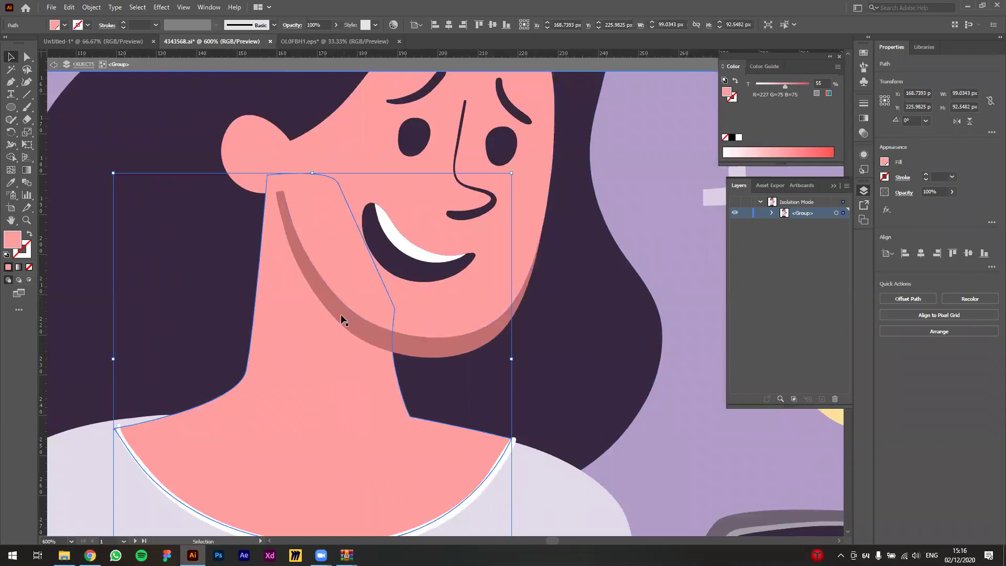
{"action": "left_click", "coordinate": [312, 276]}
{"action": "left_click_drag", "start_coordinate": [321, 302], "coordinate": [322, 309]}
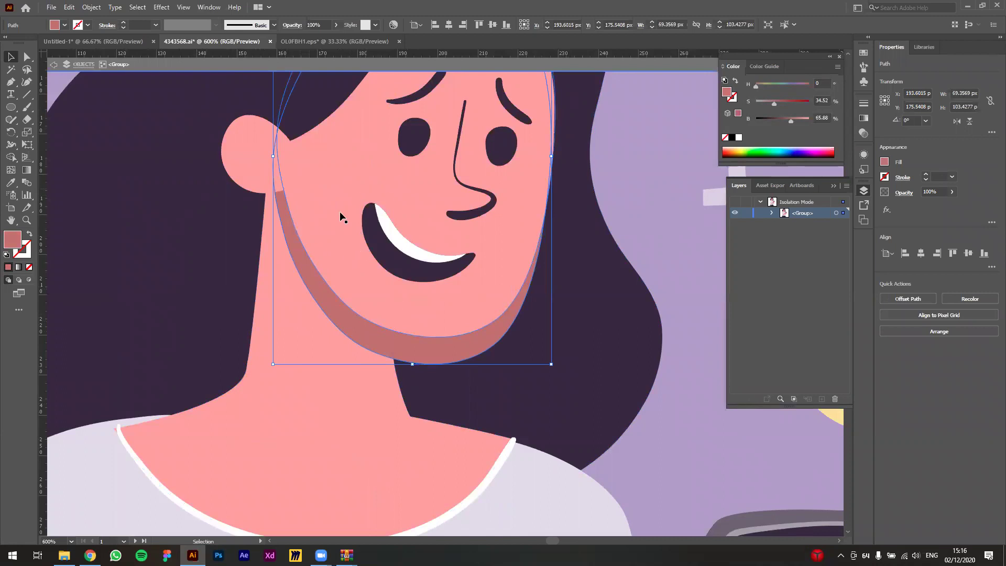
Step: Enter the face and neck group and select the neck together with the chin shadow
{"action": "double_click", "coordinate": [319, 418]}
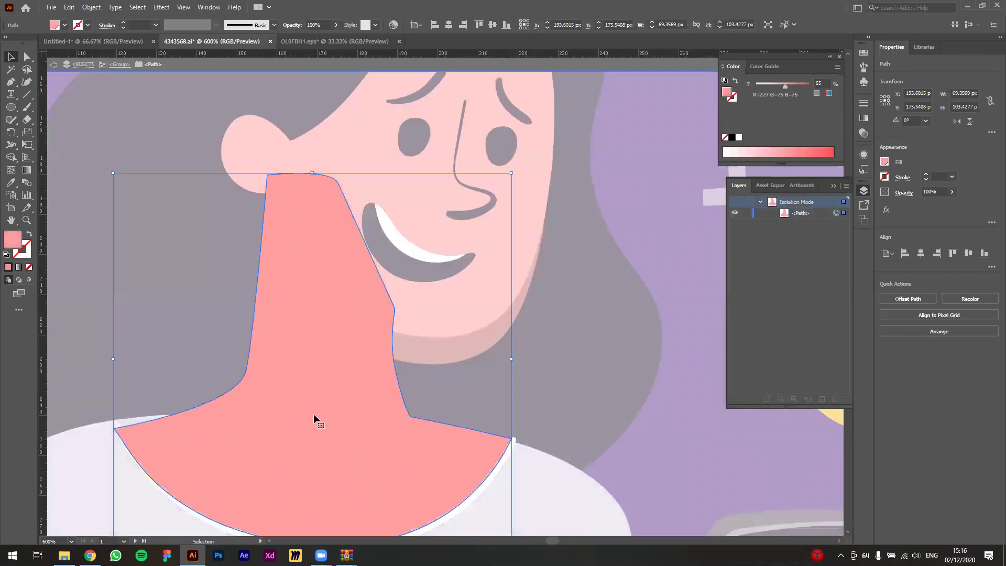
{"action": "double_click", "coordinate": [548, 341]}
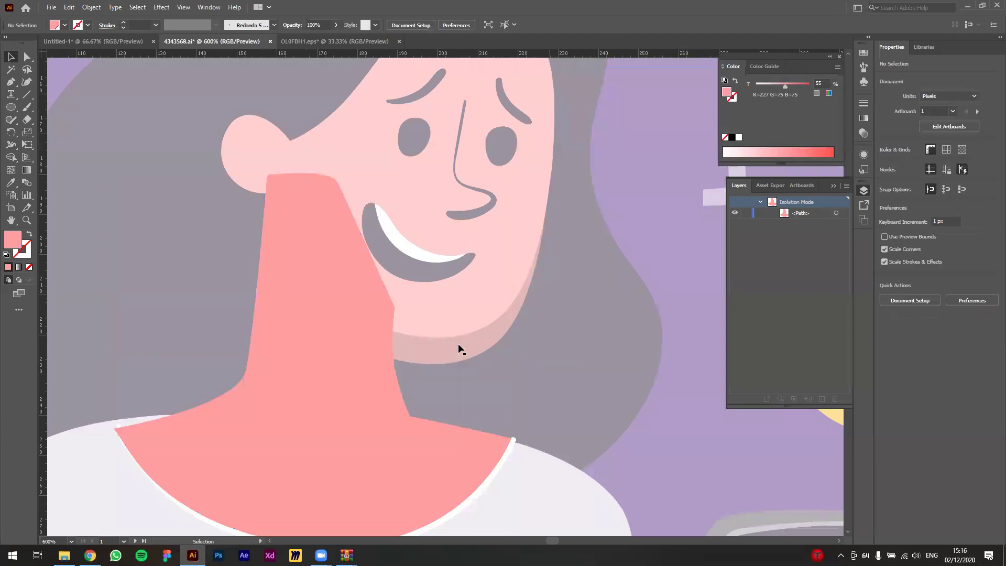
{"action": "double_click", "coordinate": [368, 323]}
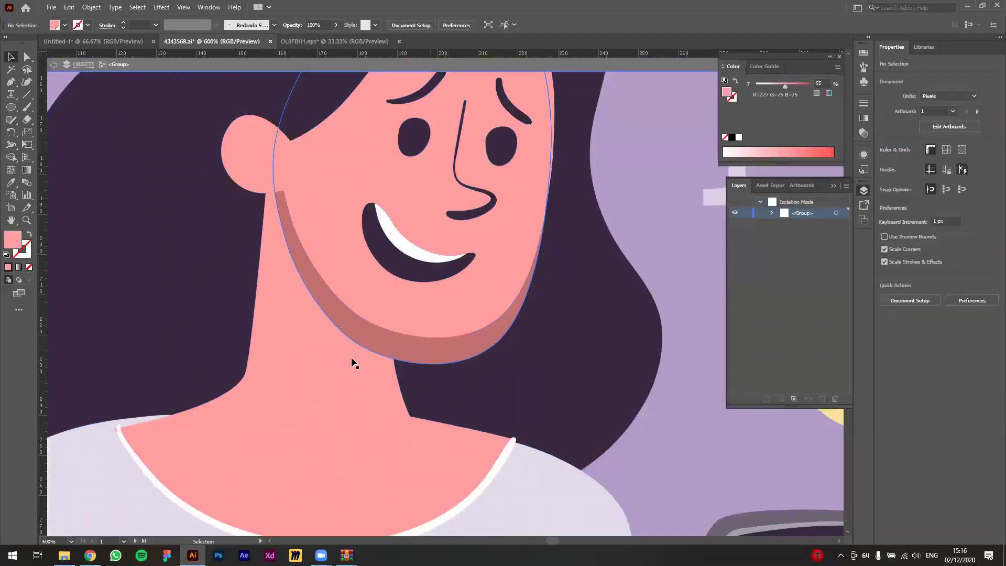
{"action": "left_click", "coordinate": [287, 393]}
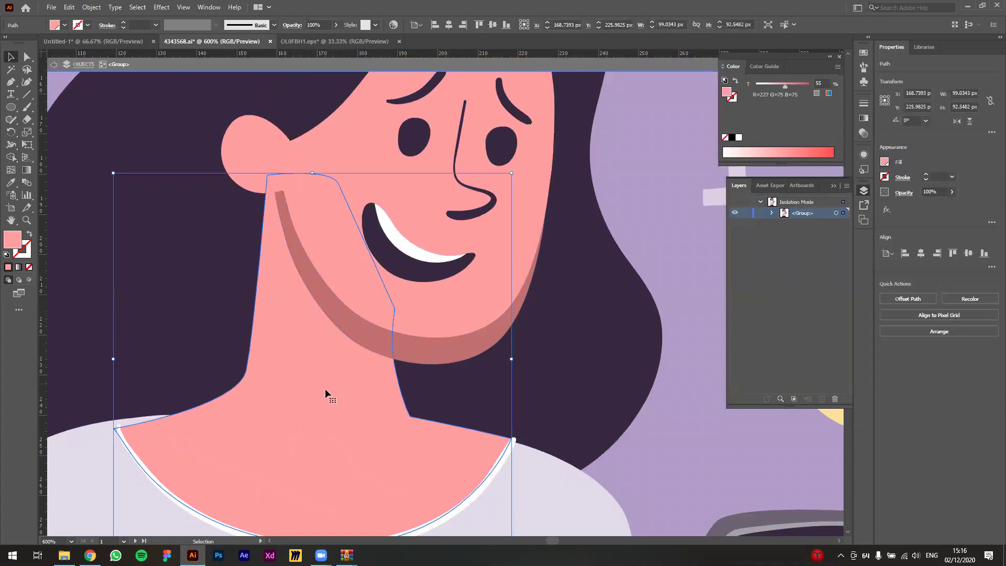
{"action": "key", "text": "a"}
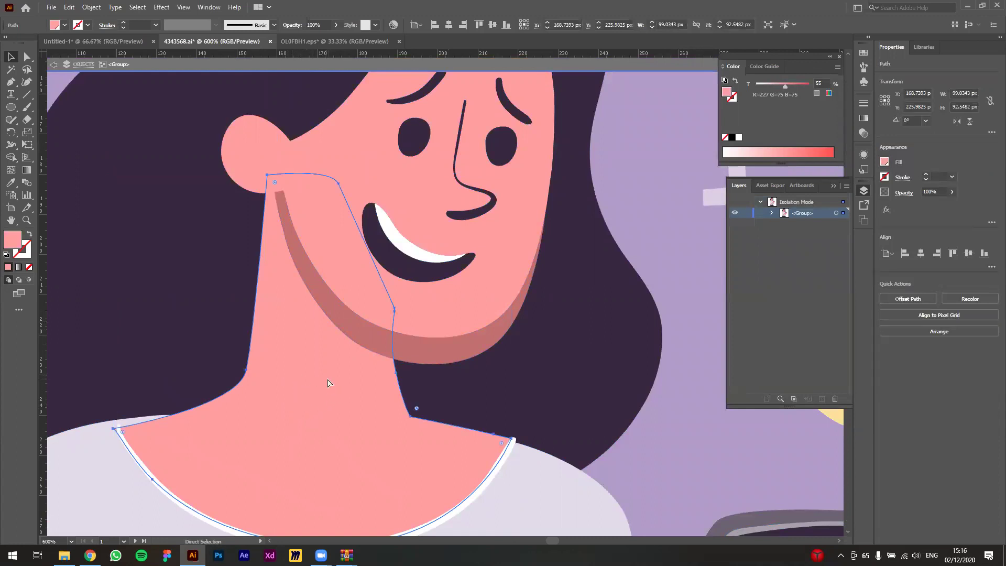
{"action": "key", "text": "v"}
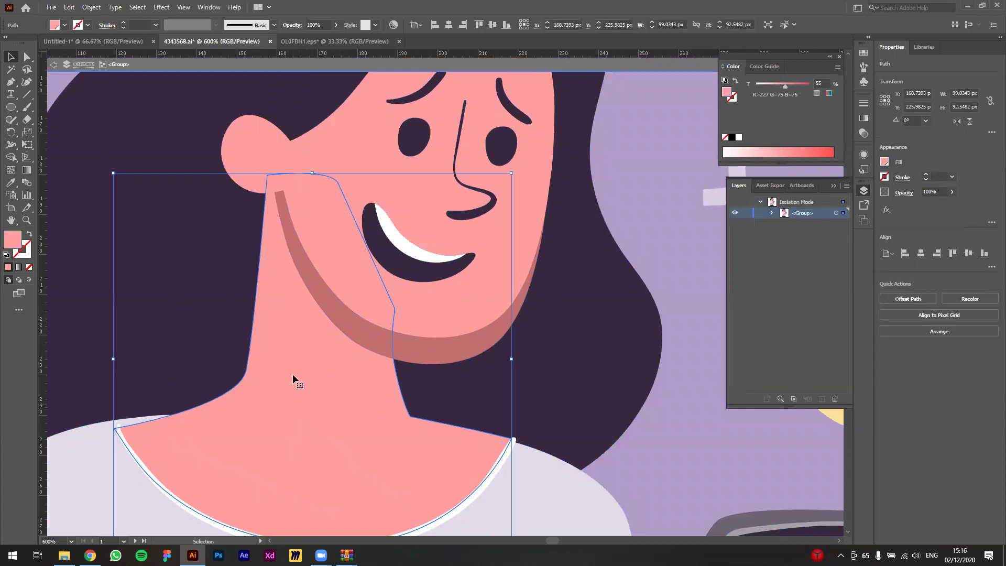
{"action": "left_click", "coordinate": [343, 316], "text": "shift"}
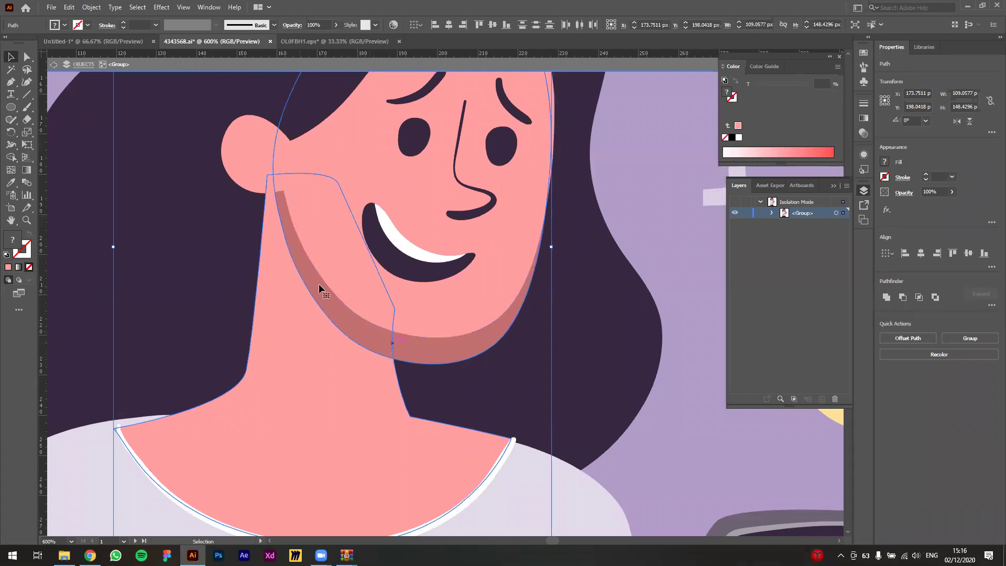
Step: Intersect the dark shadow with the neck so only the overlapping strip remains
{"action": "left_click", "coordinate": [918, 297]}
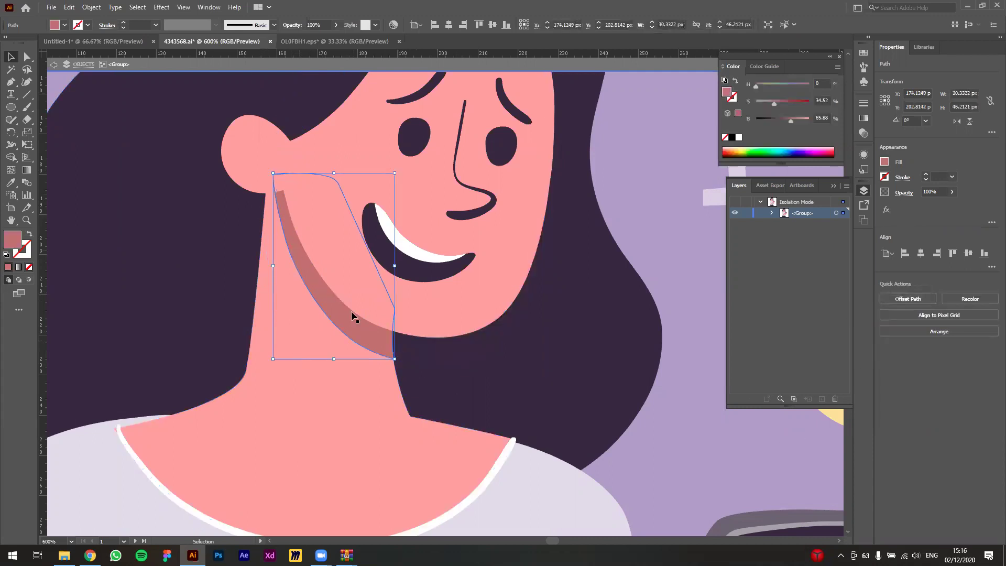
{"action": "left_click", "coordinate": [682, 444]}
{"action": "scroll", "coordinate": [632, 460], "scroll_direction": "down", "scroll_amount": 3}
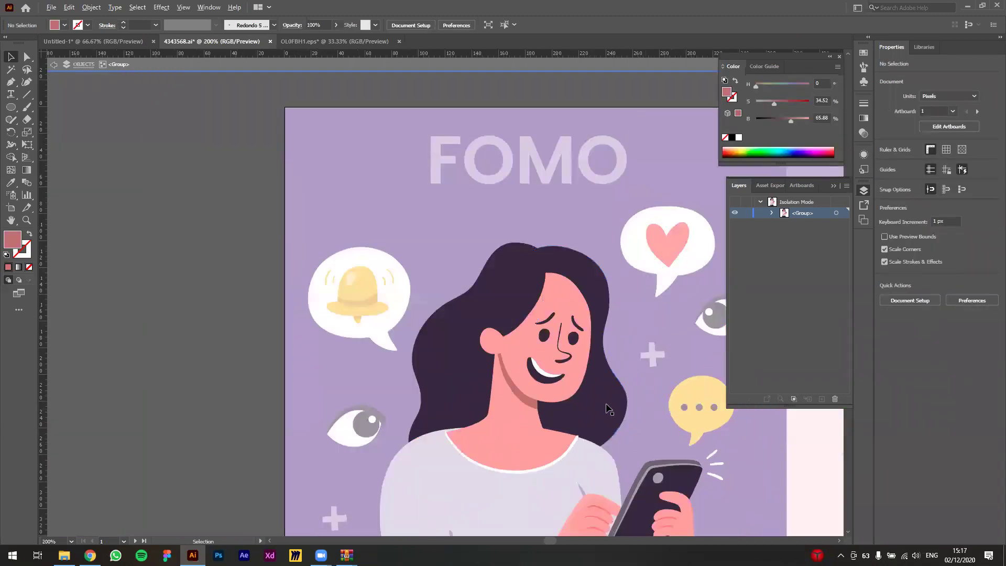
{"action": "scroll", "coordinate": [605, 408], "scroll_direction": "up", "scroll_amount": 2}
{"action": "scroll", "coordinate": [578, 414], "scroll_direction": "up", "scroll_amount": 1}
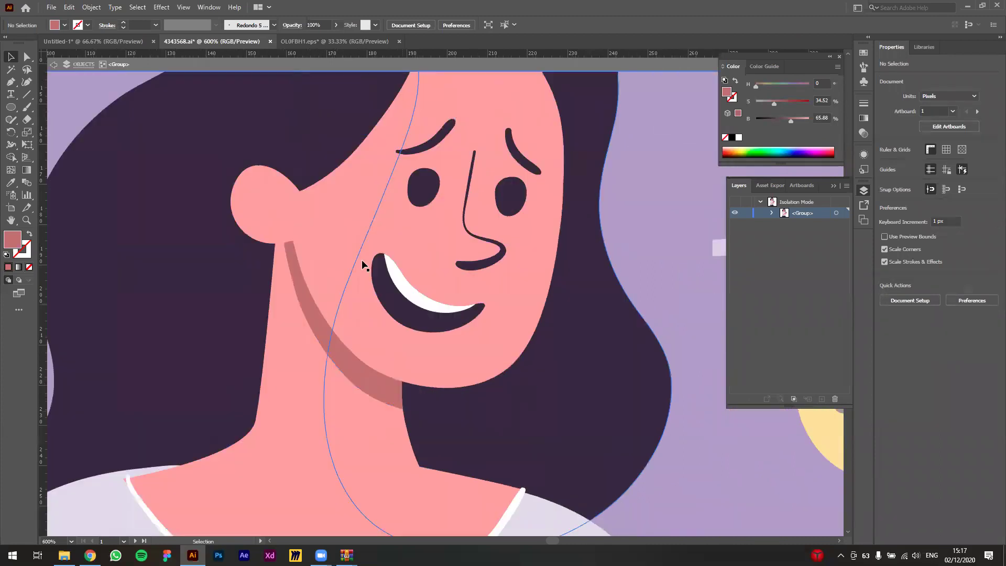
{"action": "left_click", "coordinate": [293, 260]}
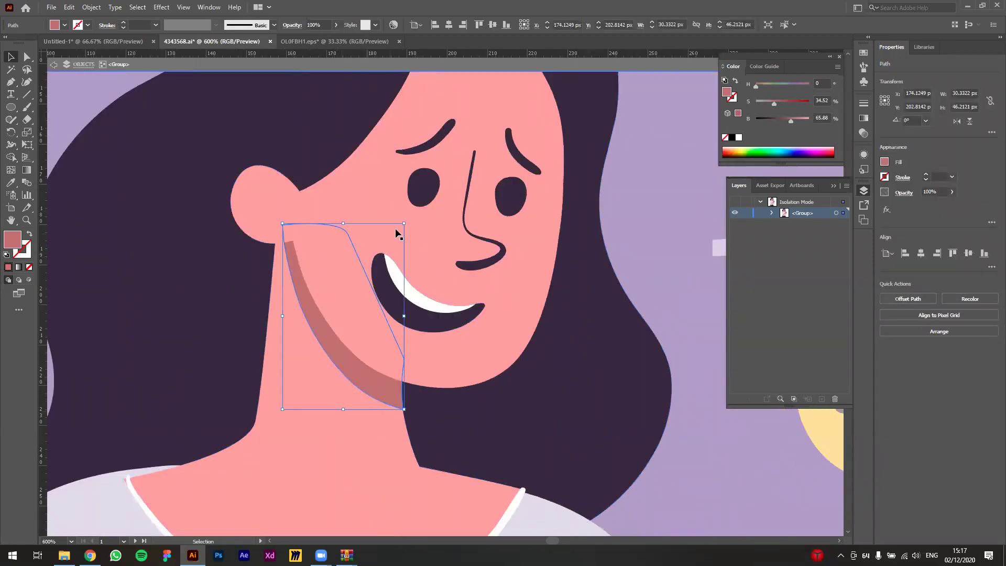
{"action": "left_click_drag", "start_coordinate": [406, 222], "coordinate": [403, 225]}
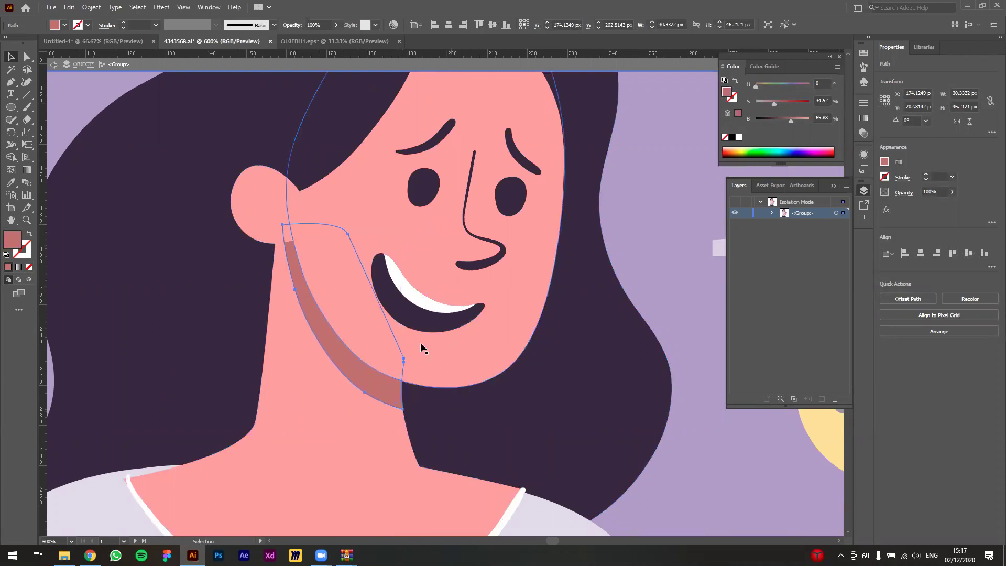
Step: Pull the neck shadow's top-left anchor right so the shadow begins below the ear
{"action": "double_click", "coordinate": [322, 335]}
{"action": "key", "text": "a"}
{"action": "left_click", "coordinate": [283, 226]}
{"action": "left_click_drag", "start_coordinate": [282, 226], "coordinate": [315, 236]}
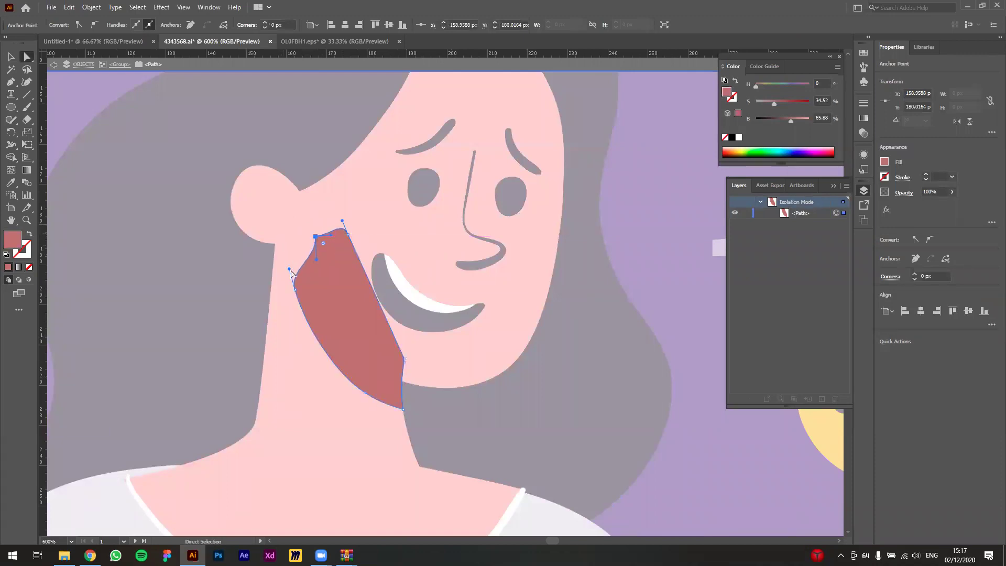
{"action": "double_click", "coordinate": [524, 296]}
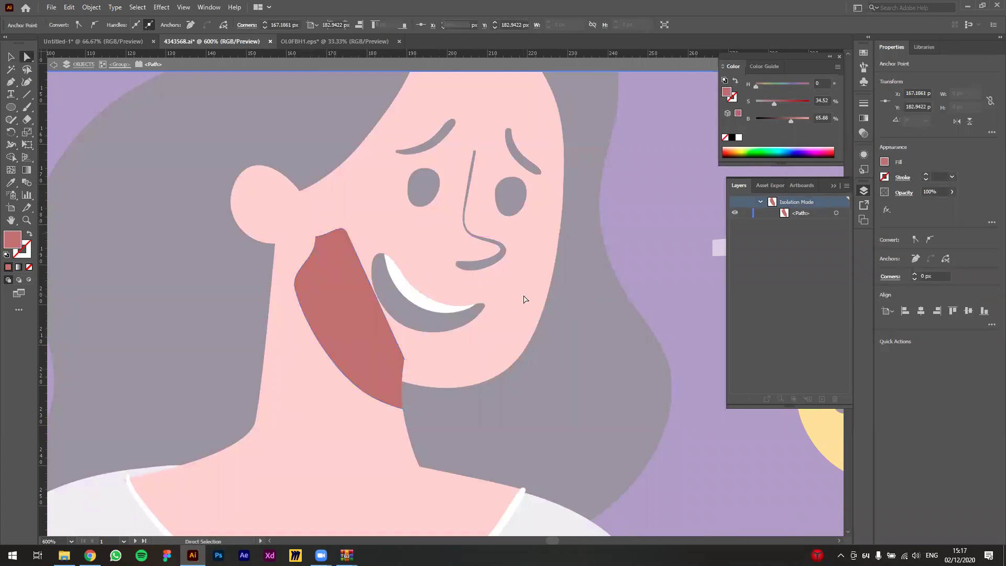
{"action": "key", "text": "Escape"}
{"action": "scroll", "coordinate": [595, 377], "scroll_direction": "down", "scroll_amount": 2}
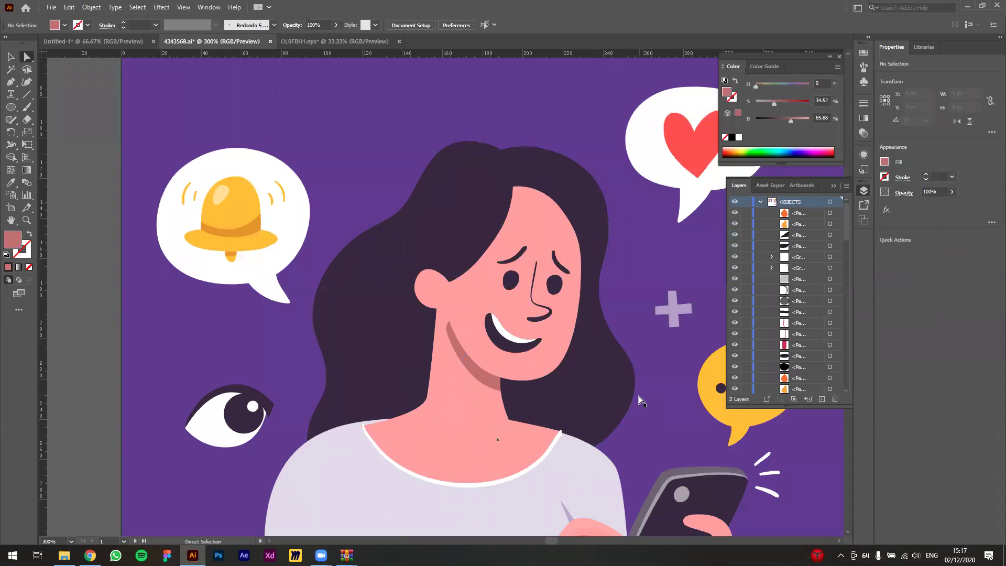
{"action": "scroll", "coordinate": [640, 389], "scroll_direction": "down", "scroll_amount": 3}
{"action": "left_click_drag", "start_coordinate": [640, 389], "coordinate": [429, 345]}
{"action": "left_click_drag", "start_coordinate": [744, 411], "coordinate": [377, 331]}
{"action": "scroll", "coordinate": [266, 328], "scroll_direction": "up", "scroll_amount": 3}
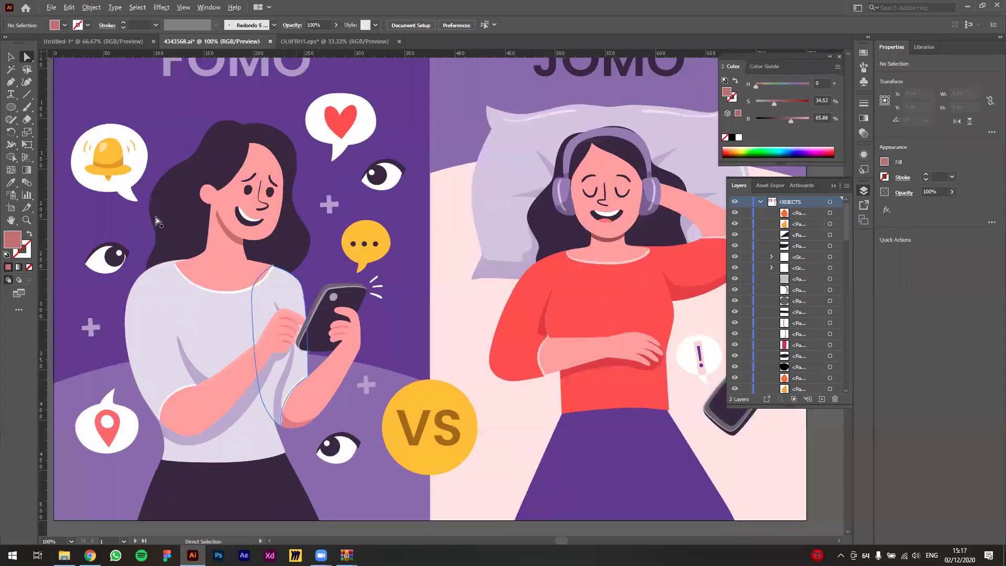
{"action": "scroll", "coordinate": [325, 278], "scroll_direction": "down", "scroll_amount": 2}
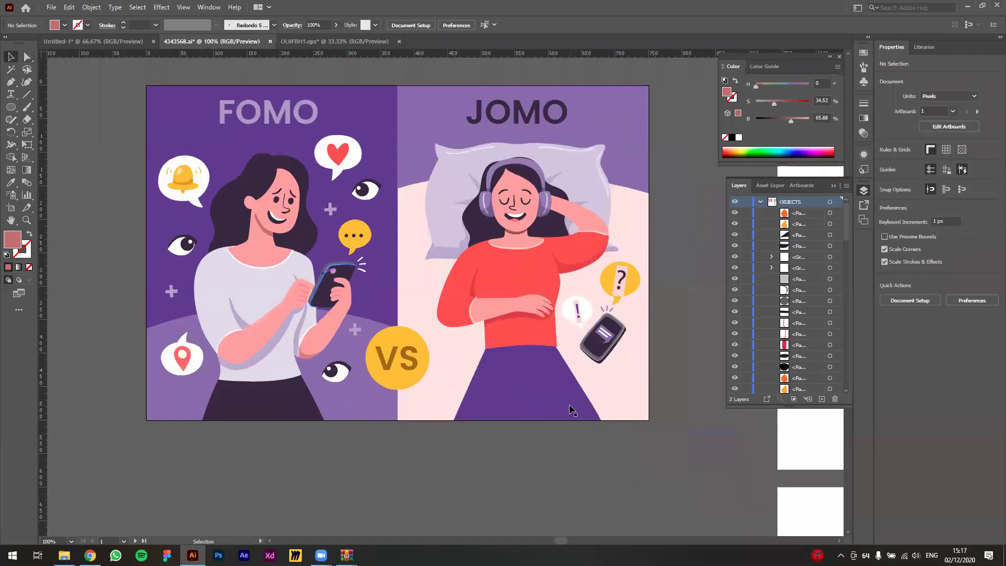
{"action": "scroll", "coordinate": [572, 409], "scroll_direction": "down", "scroll_amount": 1}
{"action": "left_click_drag", "start_coordinate": [572, 408], "coordinate": [415, 363]}
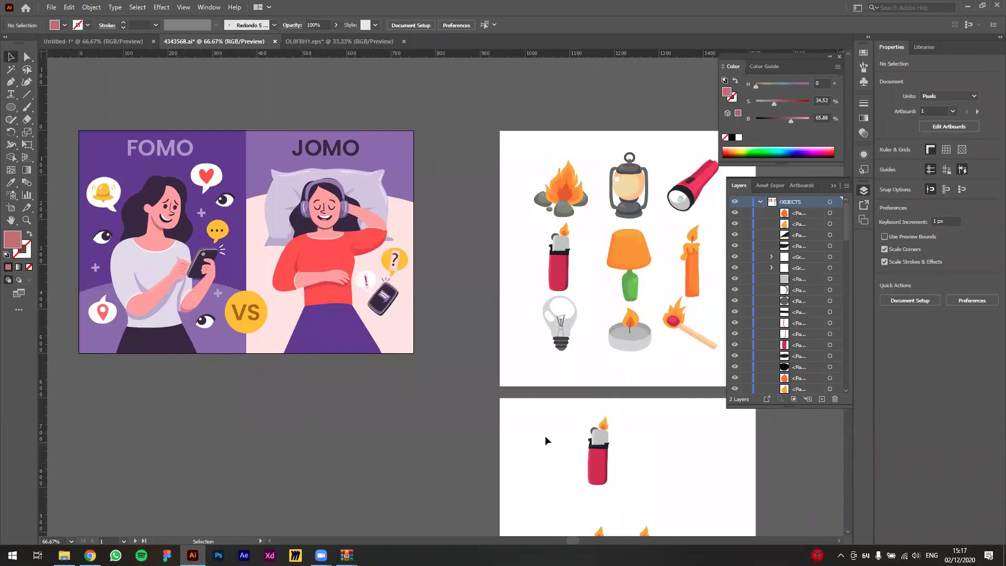
{"action": "left_click_drag", "start_coordinate": [461, 461], "coordinate": [412, 408]}
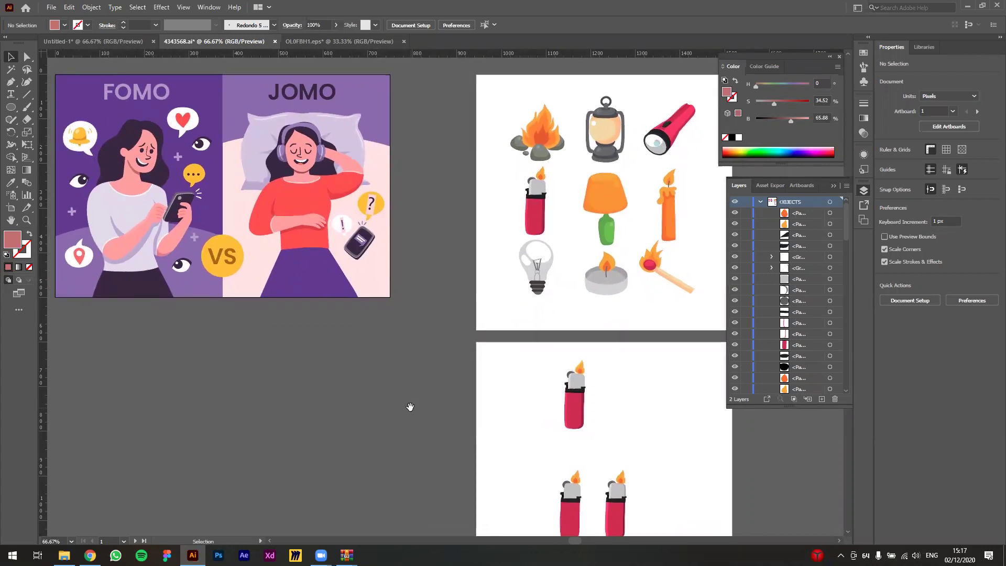
{"action": "left_click_drag", "start_coordinate": [414, 401], "coordinate": [411, 404]}
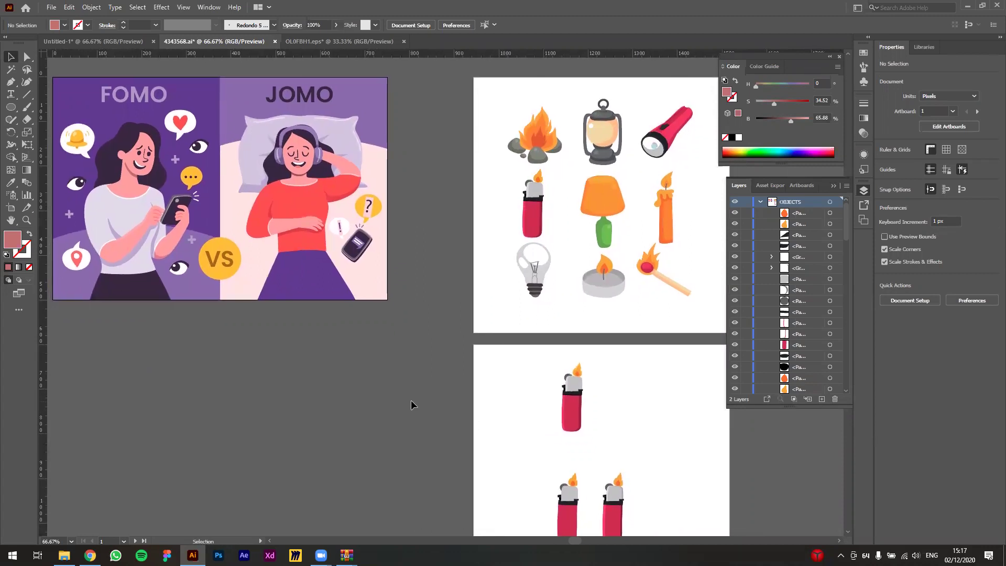